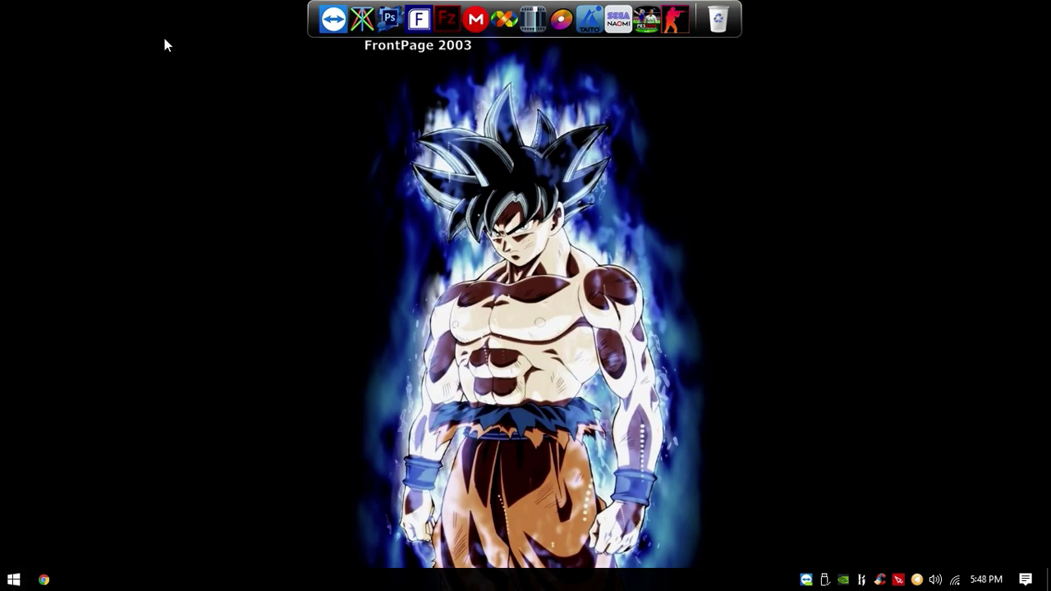
Open the ArcadePC Loader folder inside Emulators > TAITO X on the Other Disk (D:) drive.
{"action": "left_click", "coordinate": [10, 581]}
{"action": "left_click", "coordinate": [231, 327]}
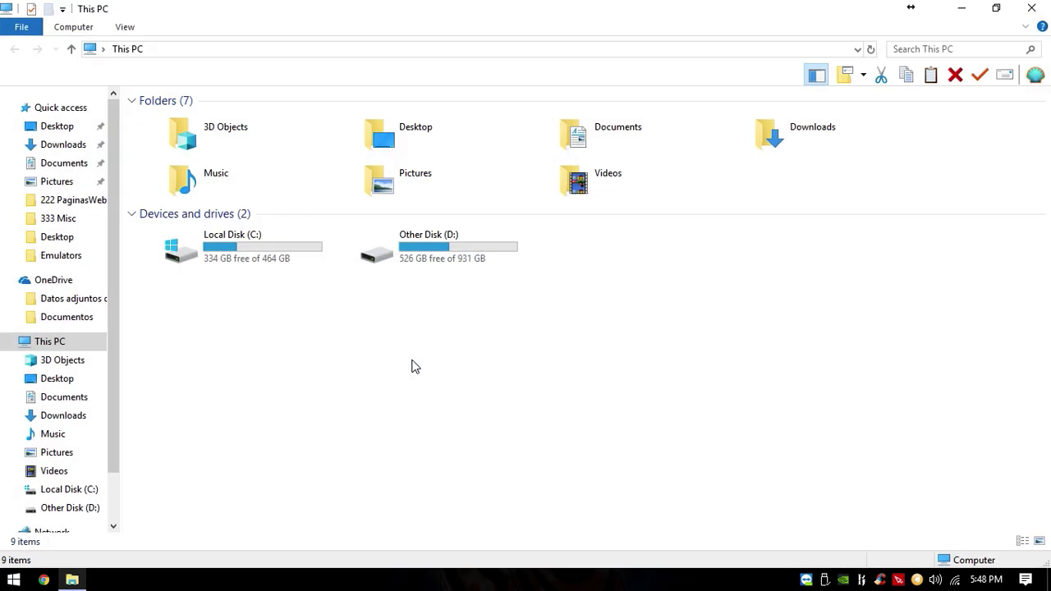
{"action": "double_click", "coordinate": [451, 258]}
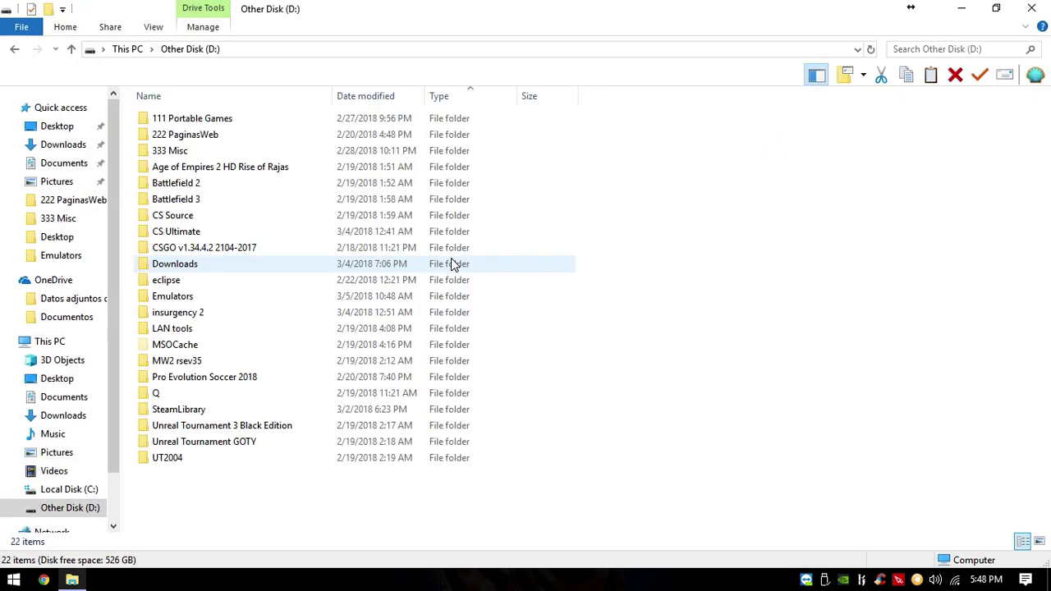
{"action": "double_click", "coordinate": [322, 297]}
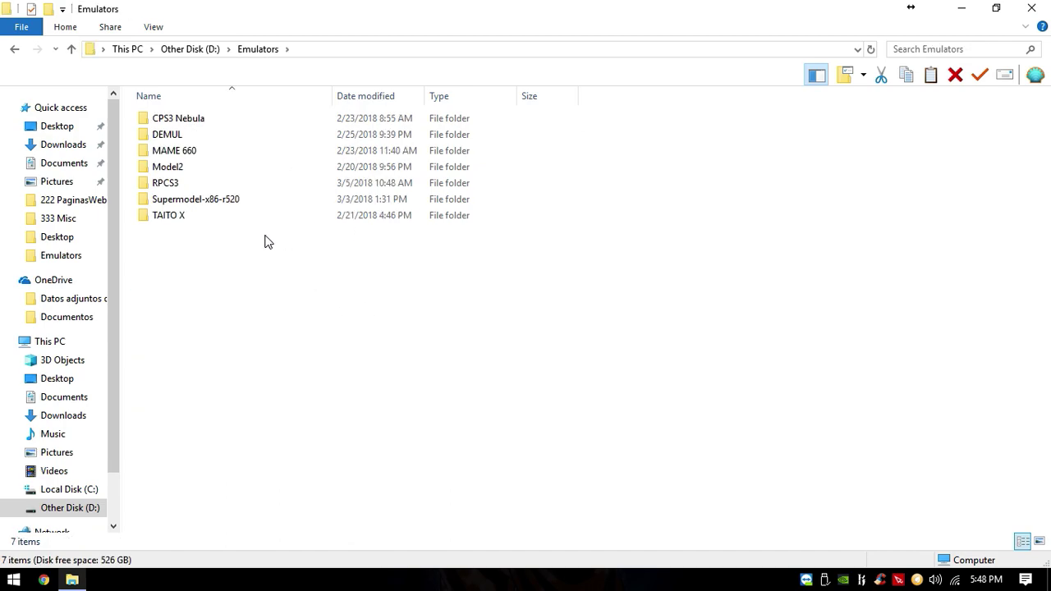
{"action": "left_click", "coordinate": [182, 220]}
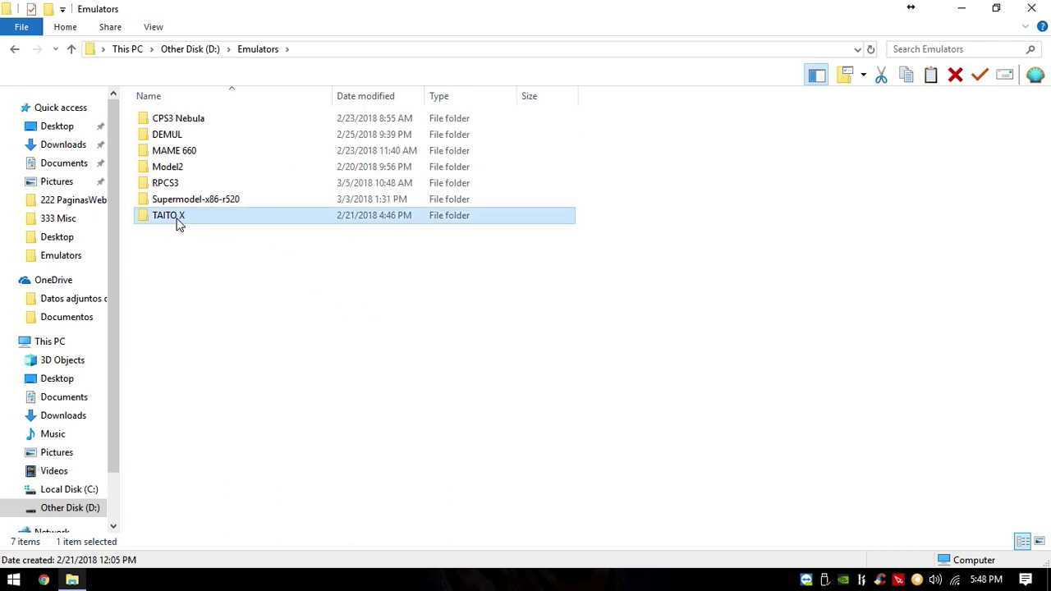
{"action": "double_click", "coordinate": [180, 223]}
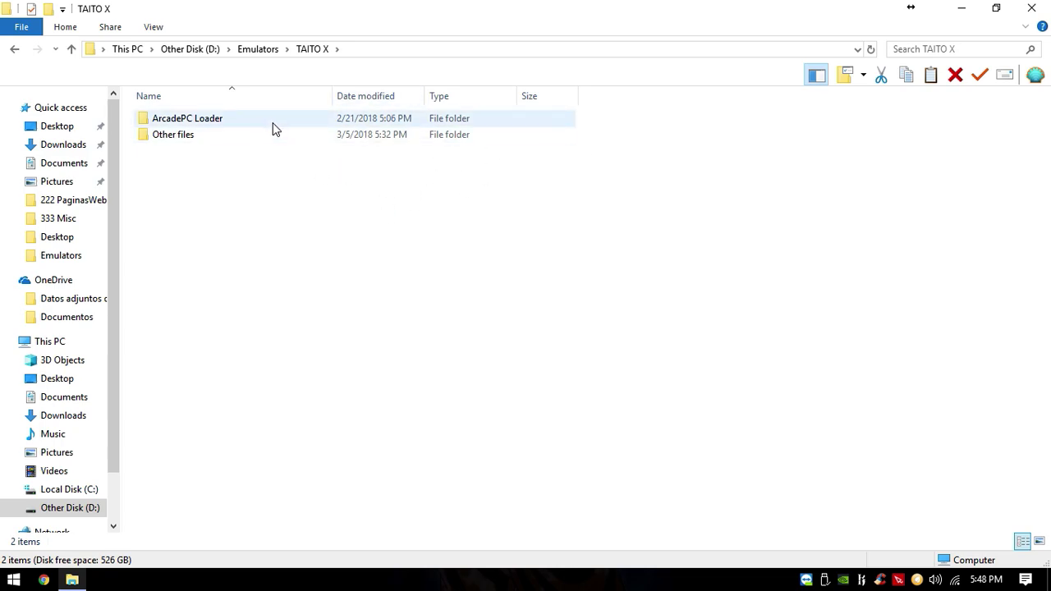
{"action": "left_click", "coordinate": [211, 125]}
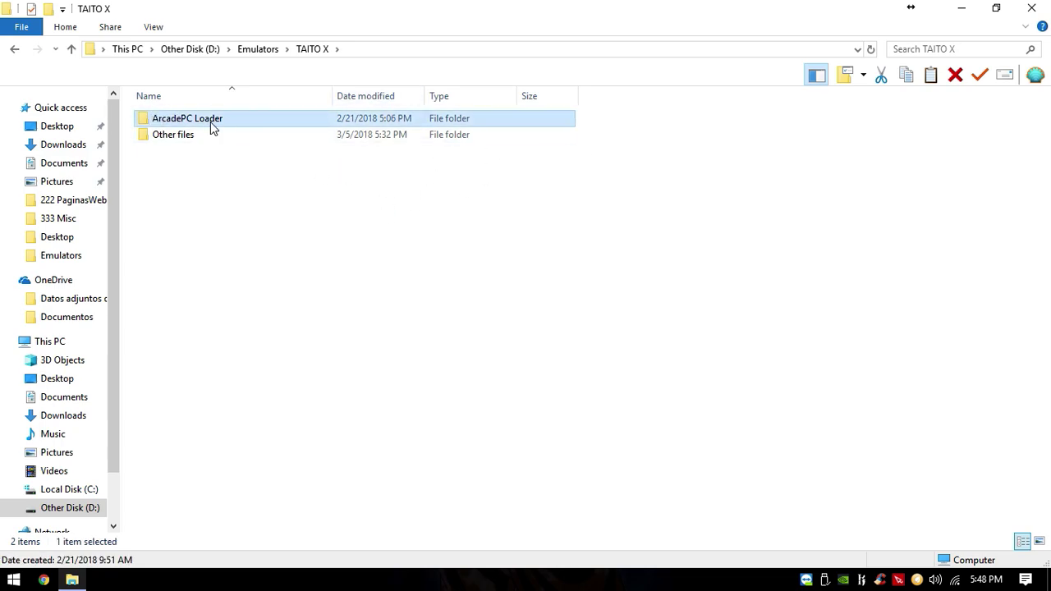
{"action": "double_click", "coordinate": [241, 124]}
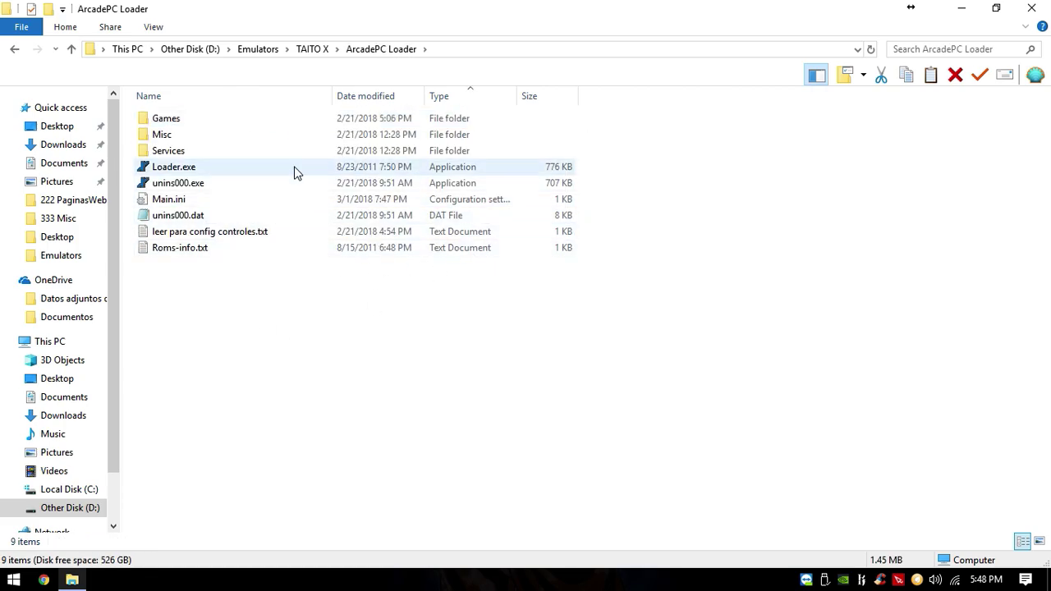
Examine the contents of the ArcadePC Loader folder and the game folders inside its Games subfolder.
{"action": "left_click_drag", "start_coordinate": [322, 282], "coordinate": [251, 170]}
{"action": "left_click", "coordinate": [287, 319]}
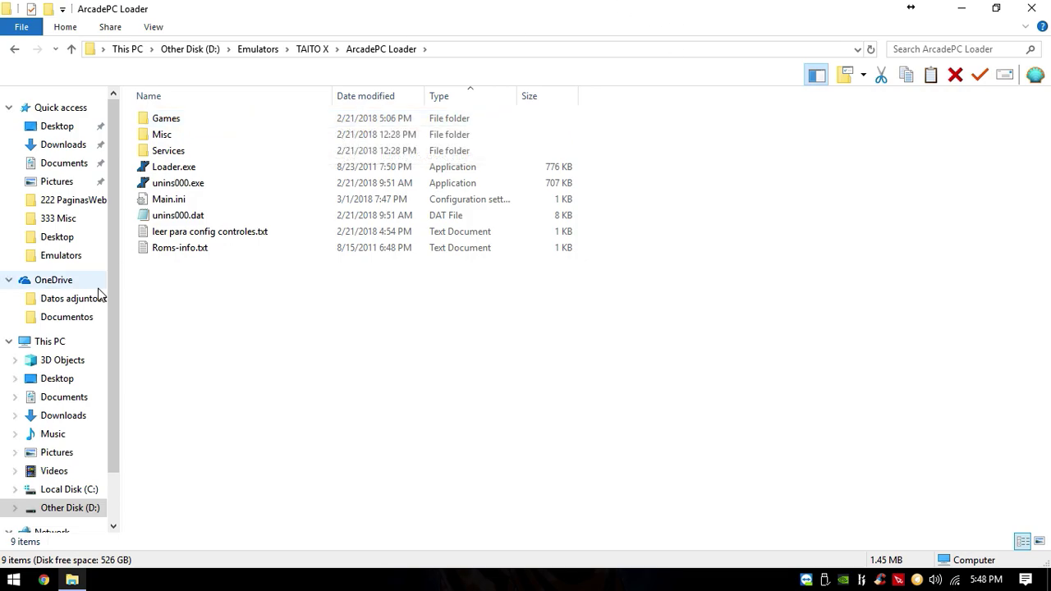
{"action": "left_click", "coordinate": [287, 170]}
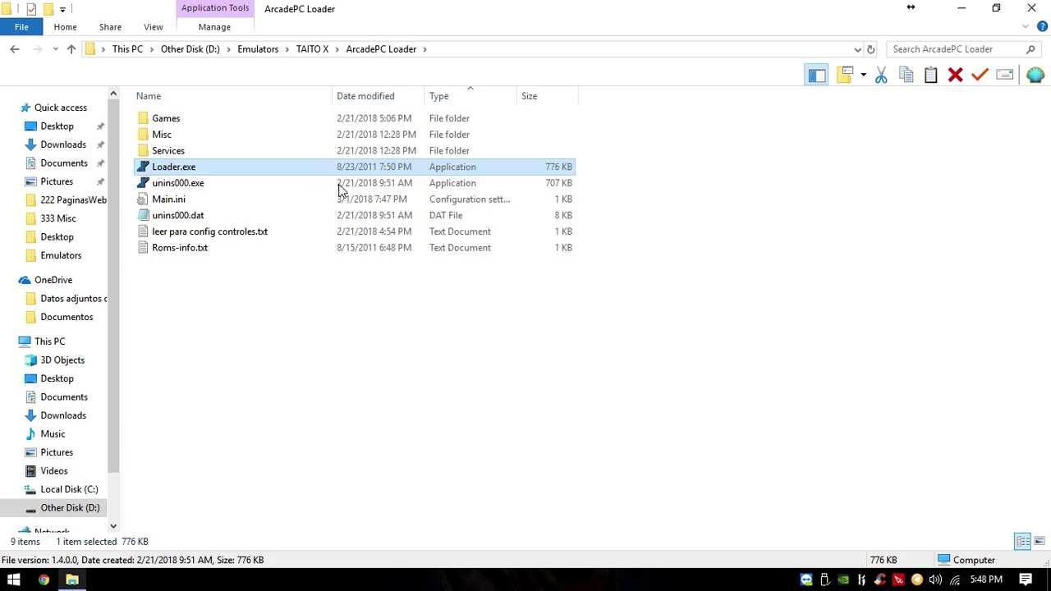
{"action": "key", "text": "ctrl+a"}
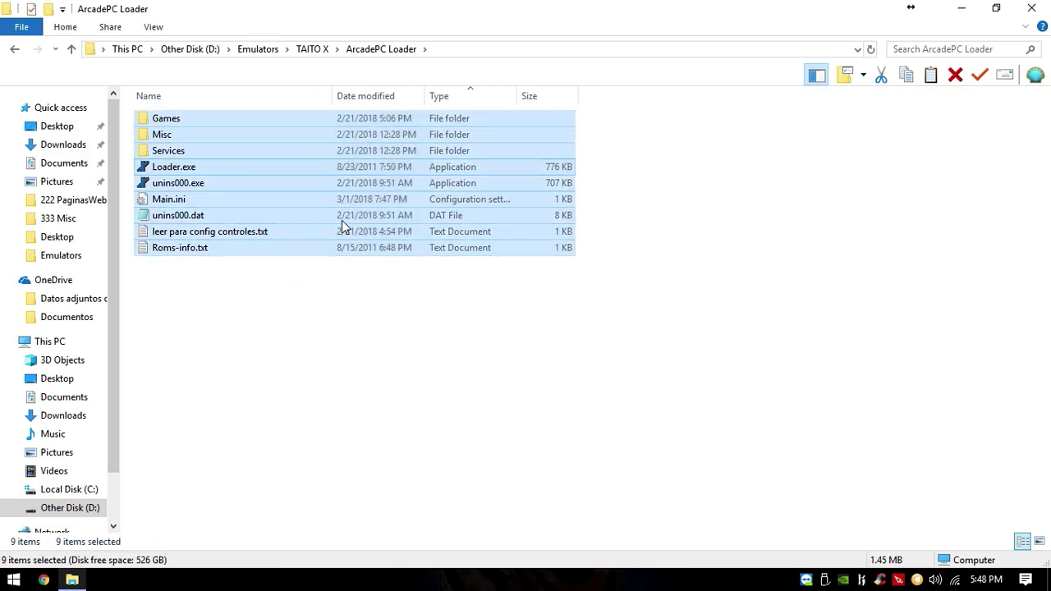
{"action": "double_click", "coordinate": [202, 127]}
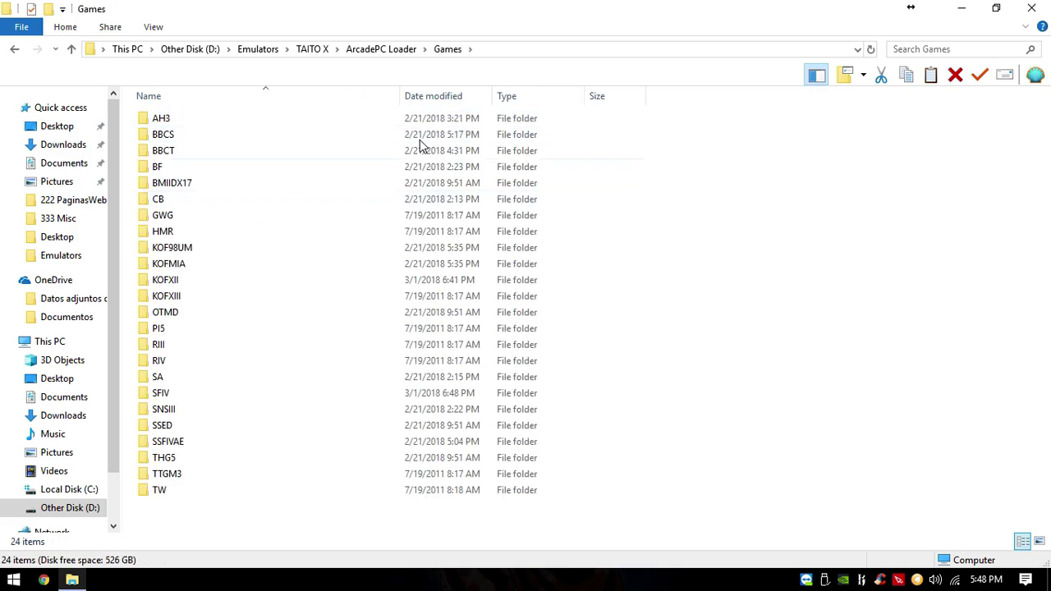
{"action": "left_click_drag", "start_coordinate": [667, 127], "coordinate": [502, 513]}
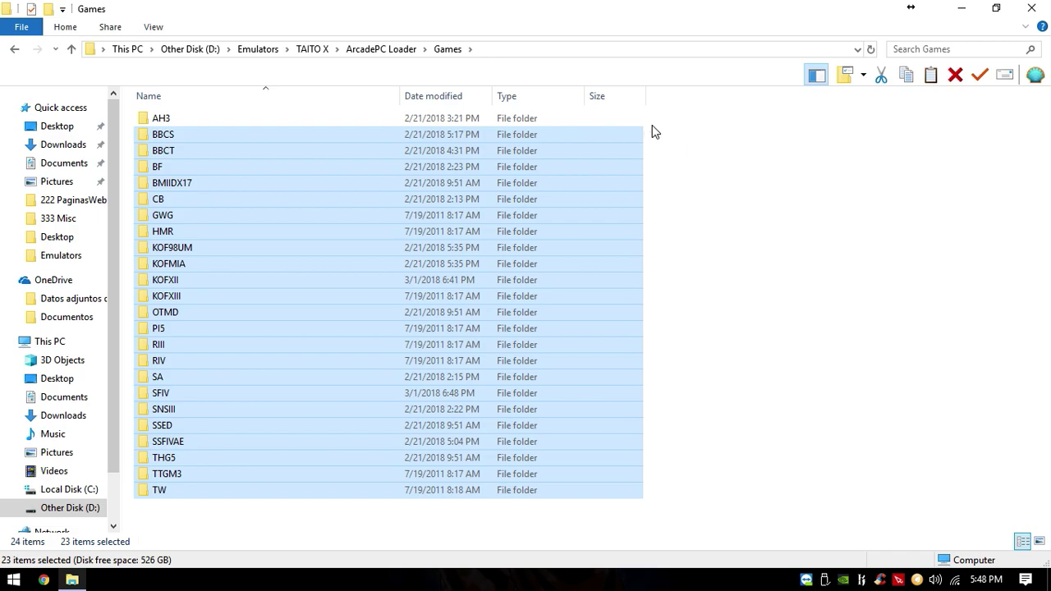
{"action": "left_click_drag", "start_coordinate": [659, 123], "coordinate": [704, 481]}
{"action": "left_click", "coordinate": [704, 481]}
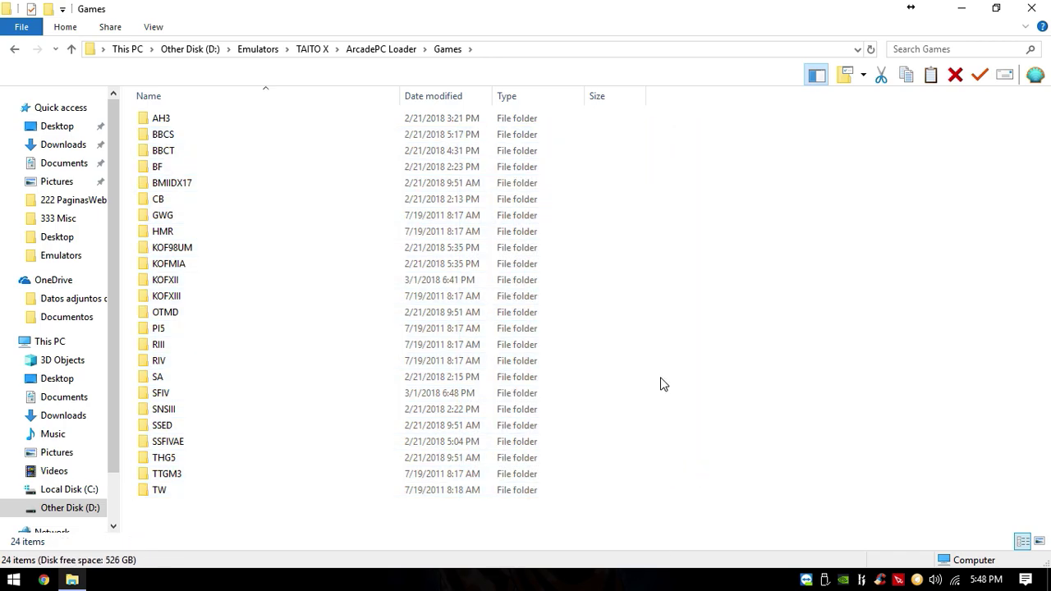
{"action": "left_click_drag", "start_coordinate": [134, 117], "coordinate": [230, 519]}
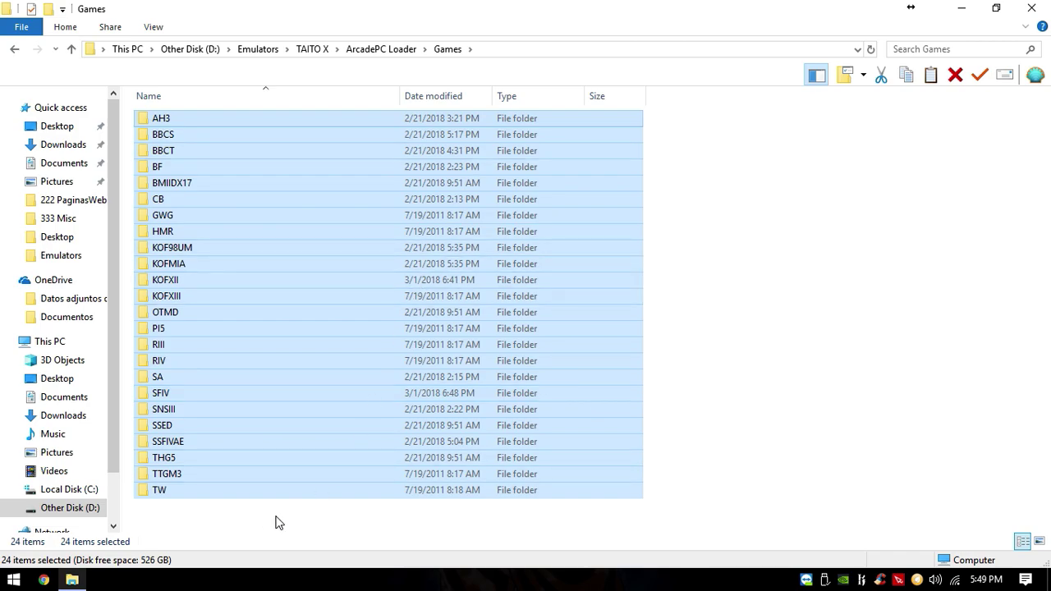
{"action": "left_click_drag", "start_coordinate": [254, 515], "coordinate": [441, 125]}
{"action": "left_click_drag", "start_coordinate": [650, 124], "coordinate": [371, 519]}
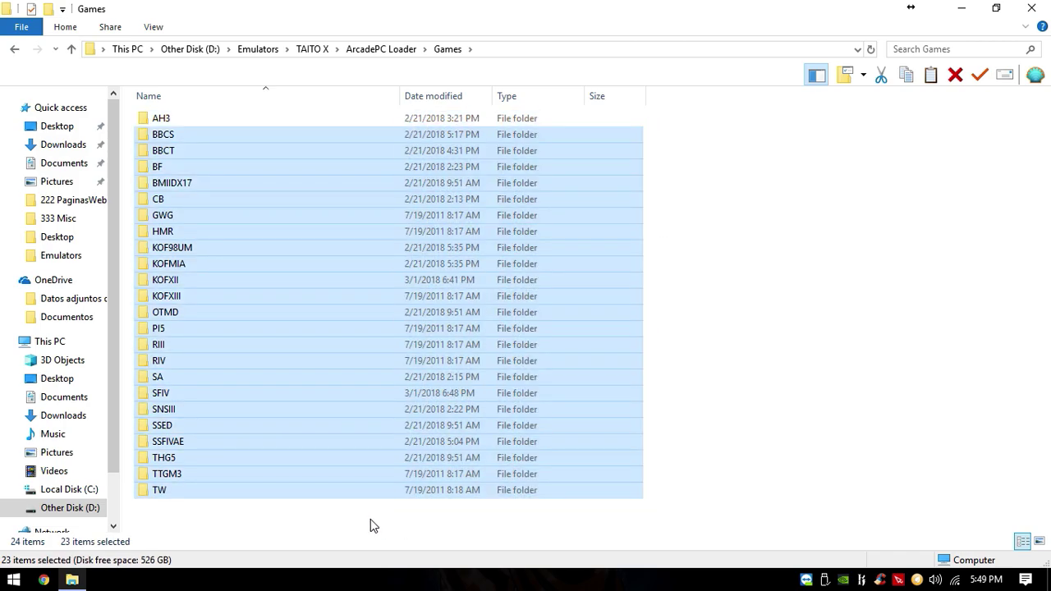
{"action": "left_click", "coordinate": [268, 531]}
Go back to the TAITO X folder, open Other files and select the Taito Type X HyperPie torrent file.
{"action": "left_click", "coordinate": [13, 52]}
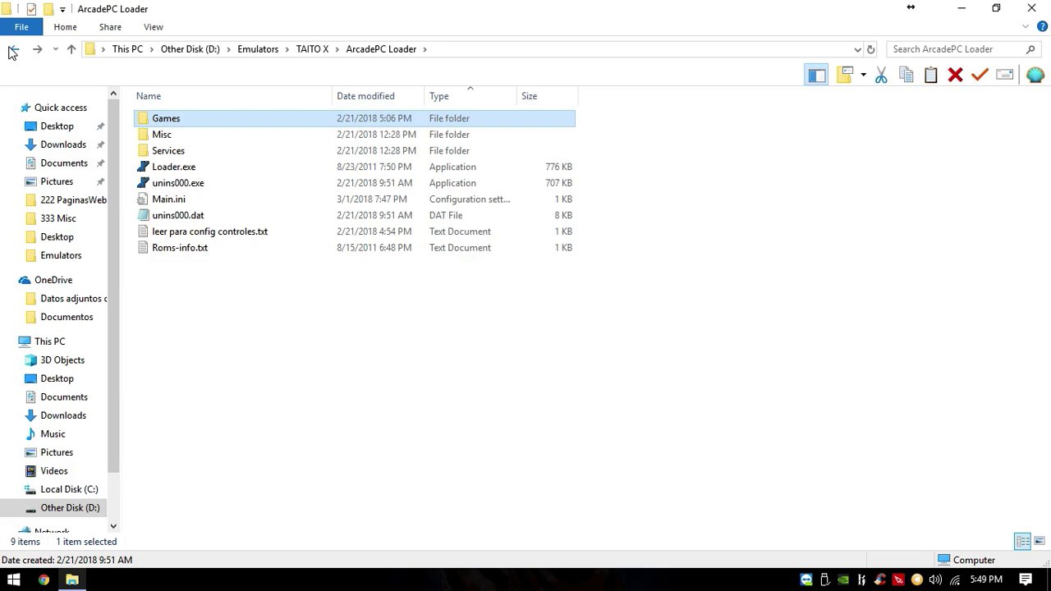
{"action": "left_click", "coordinate": [15, 52]}
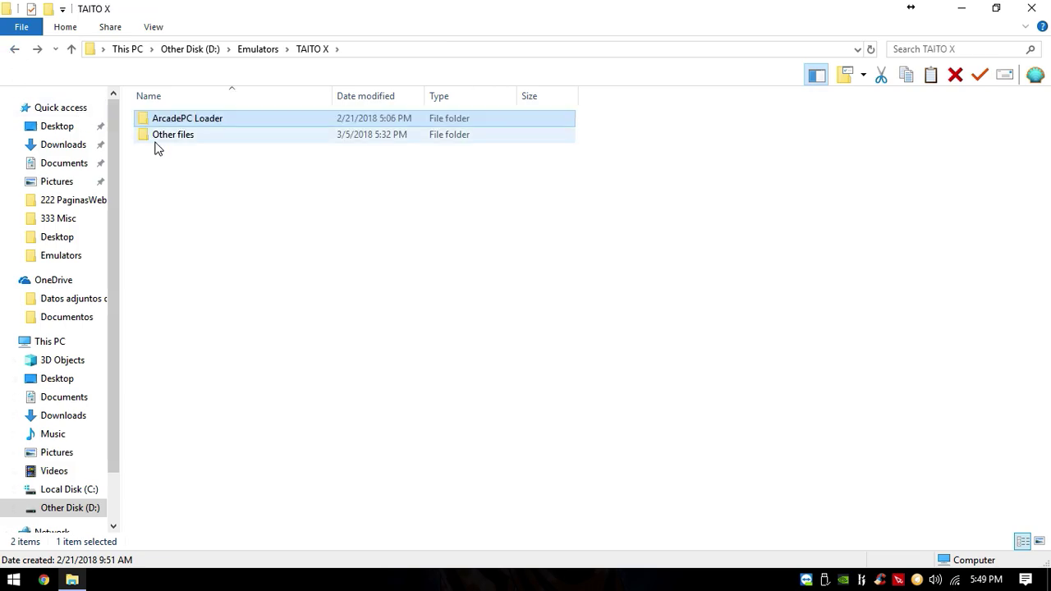
{"action": "double_click", "coordinate": [156, 138]}
{"action": "left_click", "coordinate": [169, 154]}
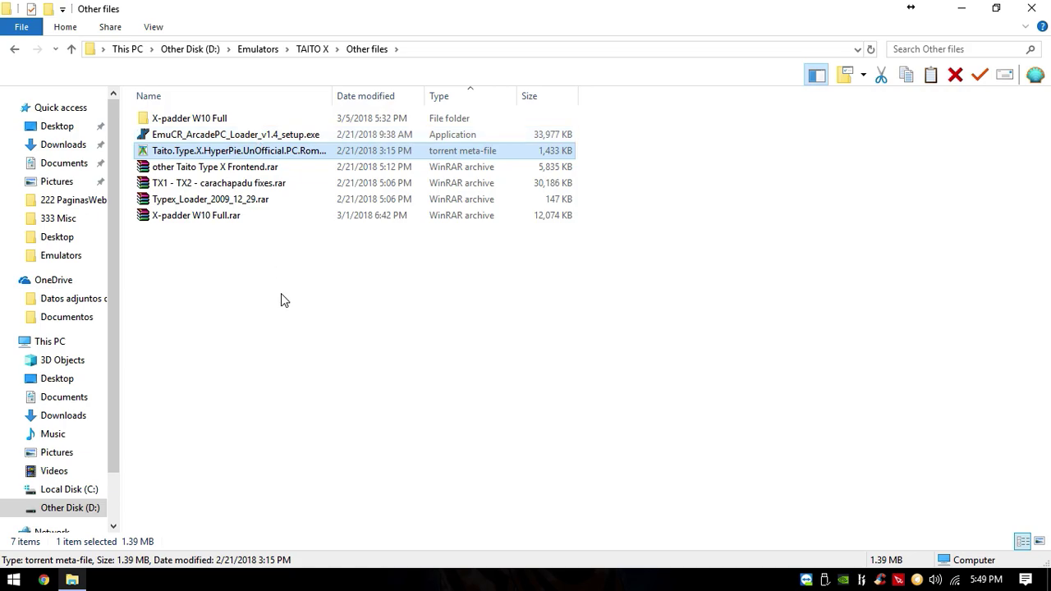
Switch to Chrome and open the bookmarked forum thread on the Arcade Collection Taito Type X/X², EX-BOARD e E-AMUSEMENT.
{"action": "left_click", "coordinate": [45, 580]}
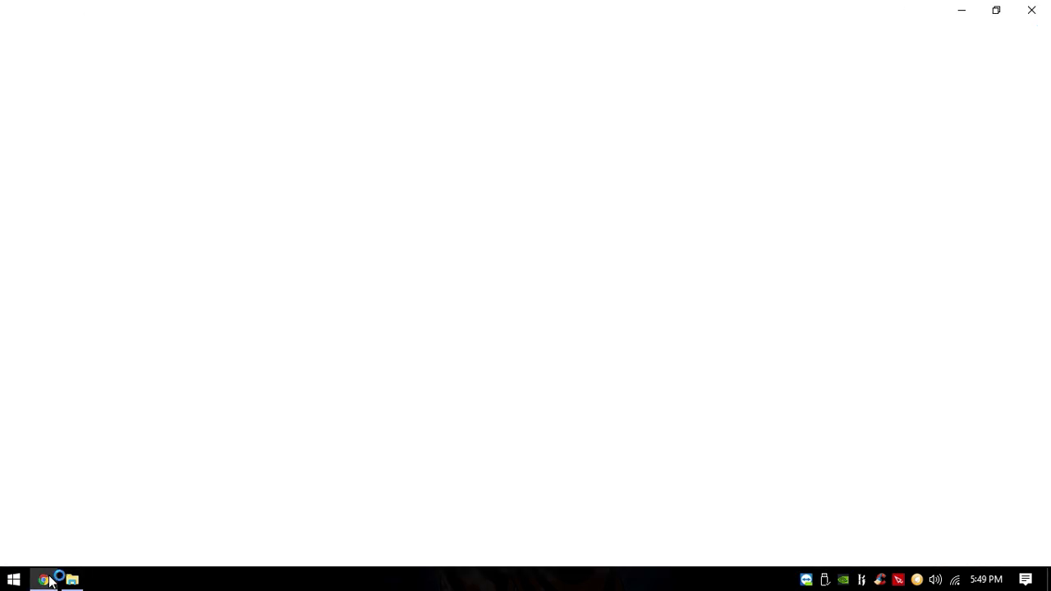
{"action": "left_click", "coordinate": [1038, 38]}
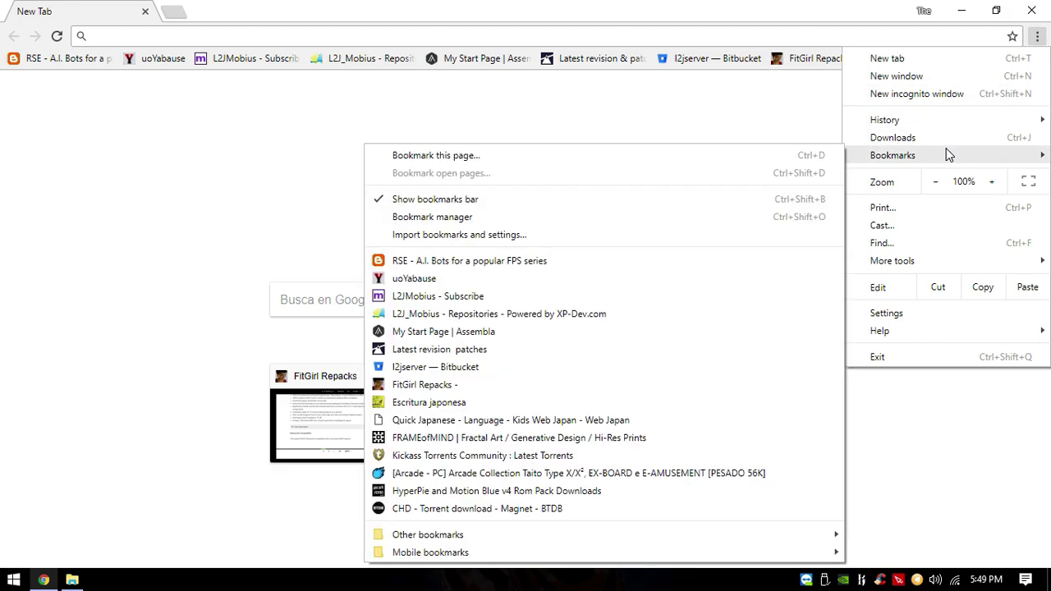
{"action": "left_click", "coordinate": [725, 121]}
{"action": "left_click", "coordinate": [932, 59]}
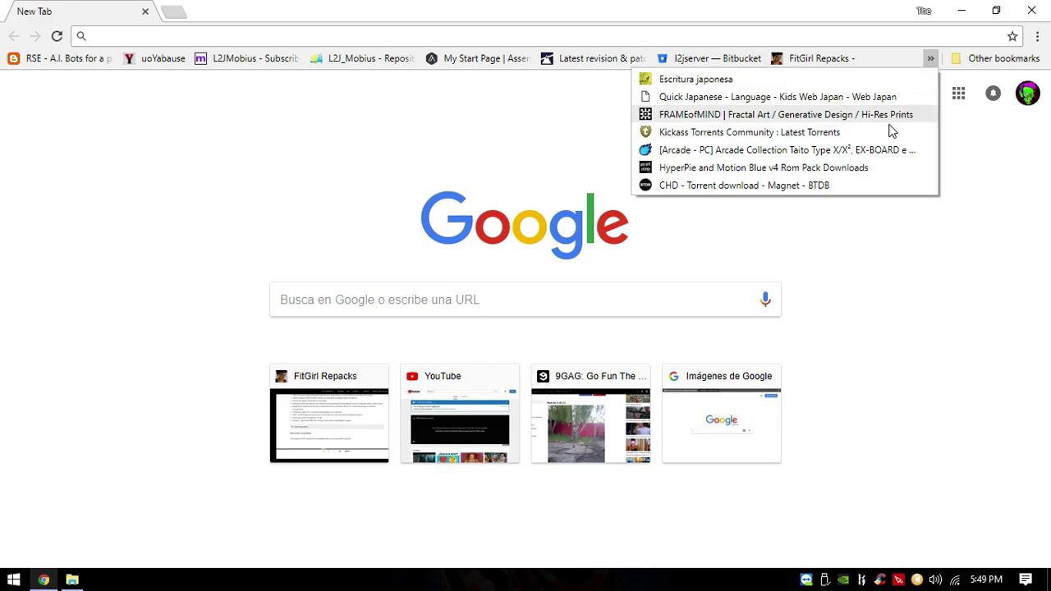
{"action": "left_click", "coordinate": [869, 156]}
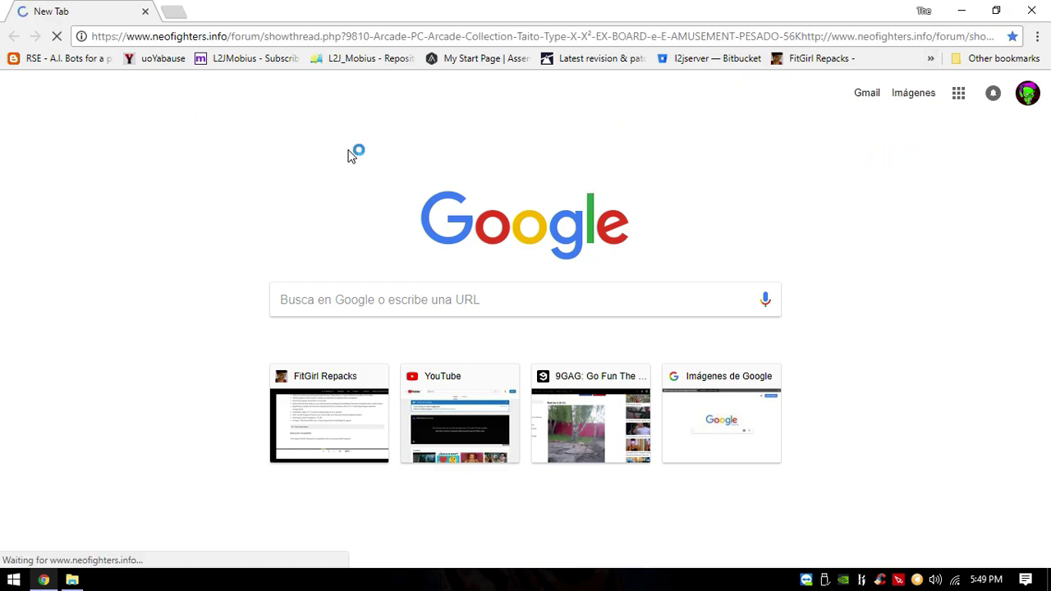
Reveal the original post hidden in the spoiler of the thread's first message.
{"action": "left_click", "coordinate": [468, 38]}
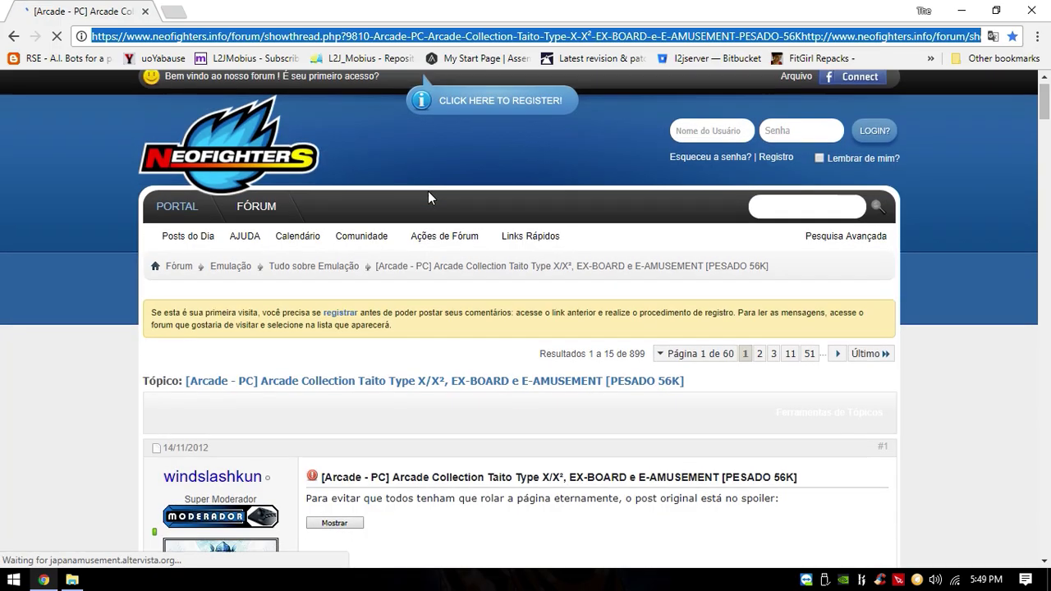
{"action": "scroll", "coordinate": [411, 230], "scroll_direction": "down", "scroll_amount": 5}
{"action": "left_click", "coordinate": [345, 236]}
Examine the Taito Type X hardware details and game download links in the original post, and close the browser.
{"action": "scroll", "coordinate": [688, 251], "scroll_direction": "down", "scroll_amount": 15}
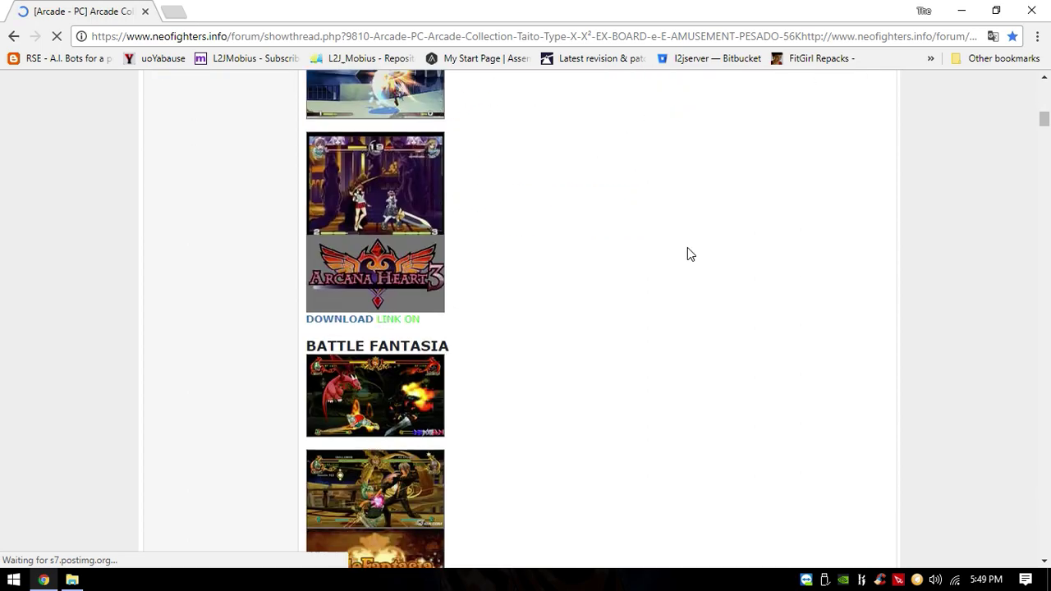
{"action": "scroll", "coordinate": [373, 331], "scroll_direction": "down", "scroll_amount": 5}
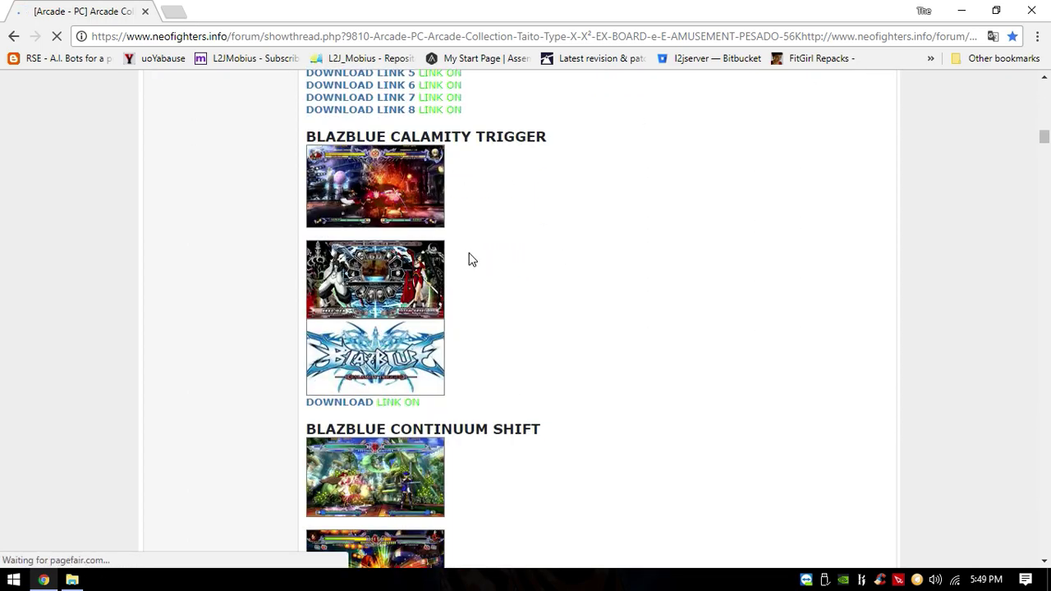
{"action": "scroll", "coordinate": [485, 229], "scroll_direction": "up", "scroll_amount": 8}
{"action": "scroll", "coordinate": [534, 197], "scroll_direction": "up", "scroll_amount": 15}
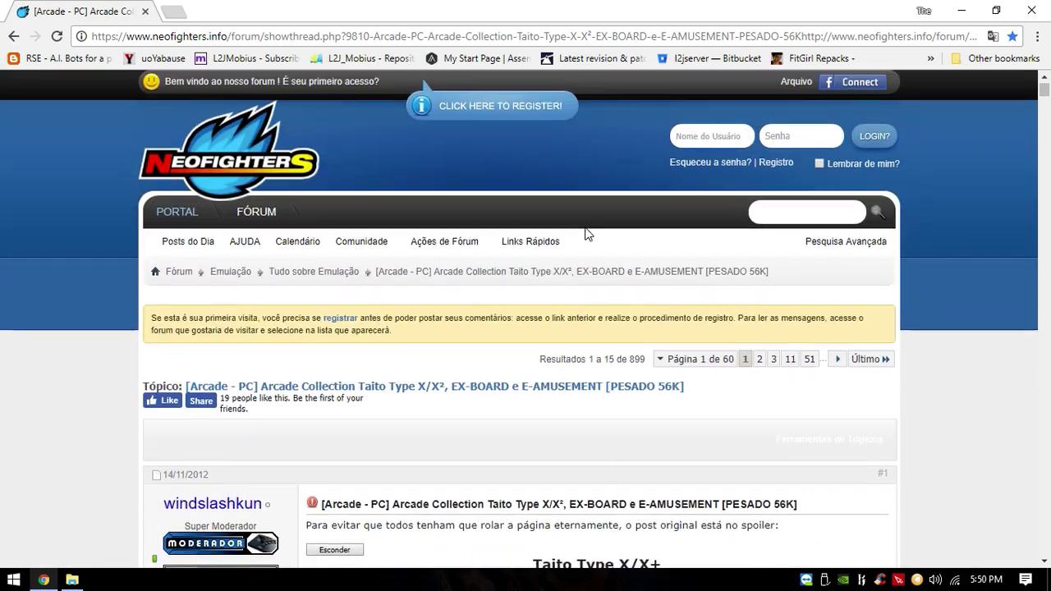
{"action": "scroll", "coordinate": [649, 295], "scroll_direction": "down", "scroll_amount": 3}
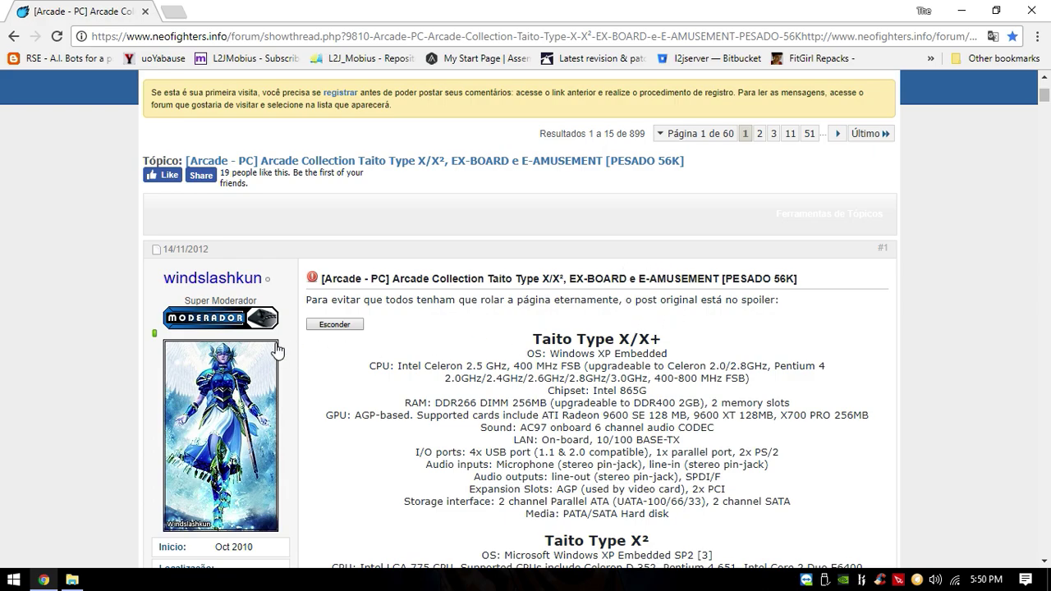
{"action": "scroll", "coordinate": [439, 295], "scroll_direction": "down", "scroll_amount": 4}
{"action": "scroll", "coordinate": [700, 320], "scroll_direction": "up", "scroll_amount": 4}
{"action": "scroll", "coordinate": [700, 320], "scroll_direction": "down", "scroll_amount": 20}
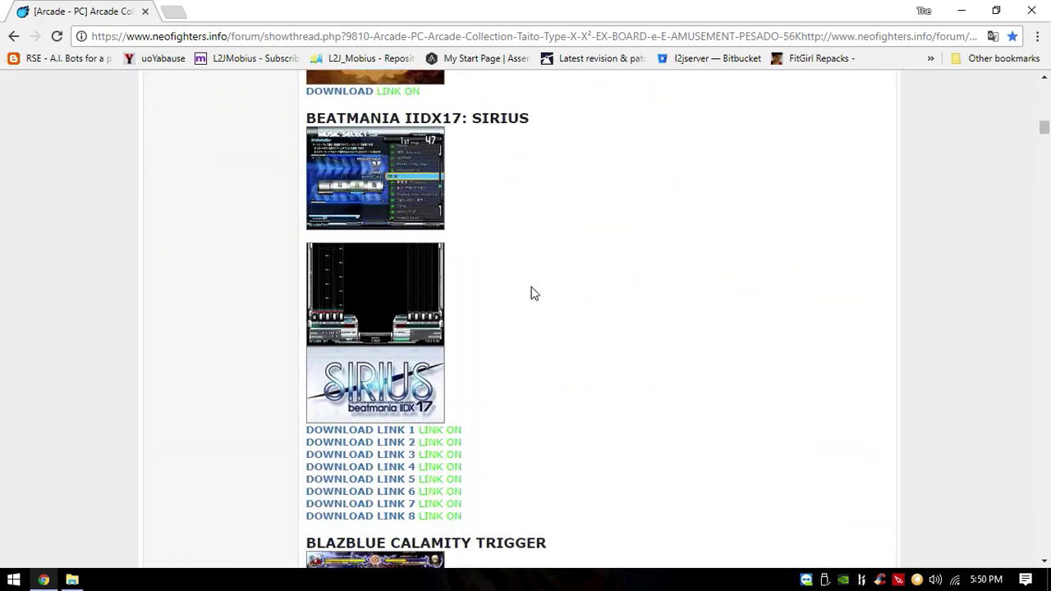
{"action": "scroll", "coordinate": [502, 312], "scroll_direction": "down", "scroll_amount": 12}
{"action": "scroll", "coordinate": [518, 326], "scroll_direction": "up", "scroll_amount": 9}
{"action": "scroll", "coordinate": [519, 326], "scroll_direction": "up", "scroll_amount": 6}
{"action": "scroll", "coordinate": [518, 331], "scroll_direction": "down", "scroll_amount": 4}
{"action": "scroll", "coordinate": [493, 337], "scroll_direction": "up", "scroll_amount": 1}
{"action": "left_click_drag", "start_coordinate": [436, 105], "coordinate": [477, 476]}
{"action": "scroll", "coordinate": [520, 460], "scroll_direction": "up", "scroll_amount": 5}
{"action": "scroll", "coordinate": [460, 394], "scroll_direction": "down", "scroll_amount": 4}
{"action": "scroll", "coordinate": [509, 328], "scroll_direction": "up", "scroll_amount": 7}
{"action": "scroll", "coordinate": [640, 320], "scroll_direction": "down", "scroll_amount": 1}
{"action": "scroll", "coordinate": [712, 310], "scroll_direction": "down", "scroll_amount": 1}
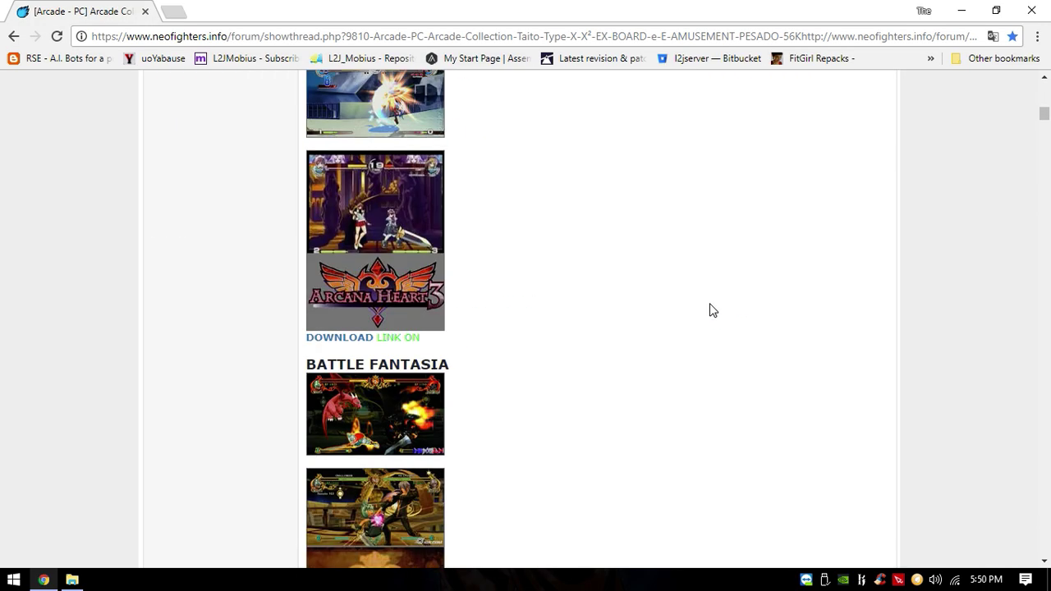
{"action": "scroll", "coordinate": [813, 249], "scroll_direction": "down", "scroll_amount": 4}
{"action": "left_click_drag", "start_coordinate": [1045, 135], "coordinate": [1047, 317]}
{"action": "scroll", "coordinate": [542, 338], "scroll_direction": "up", "scroll_amount": 5}
{"action": "scroll", "coordinate": [563, 340], "scroll_direction": "down", "scroll_amount": 8}
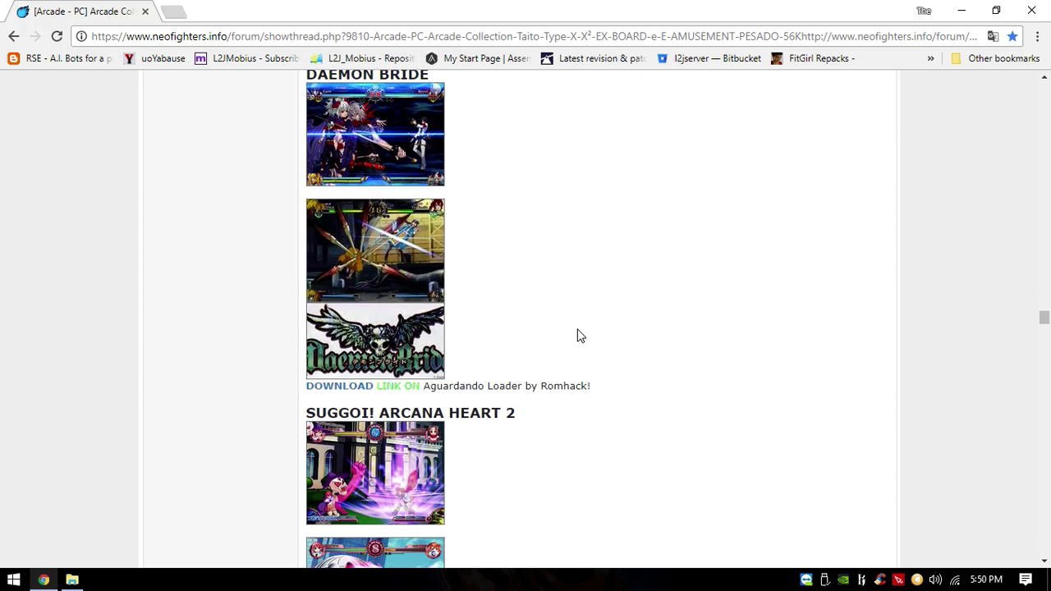
{"action": "scroll", "coordinate": [566, 369], "scroll_direction": "down", "scroll_amount": 4}
{"action": "scroll", "coordinate": [575, 326], "scroll_direction": "up", "scroll_amount": 15}
{"action": "scroll", "coordinate": [645, 205], "scroll_direction": "up", "scroll_amount": 10}
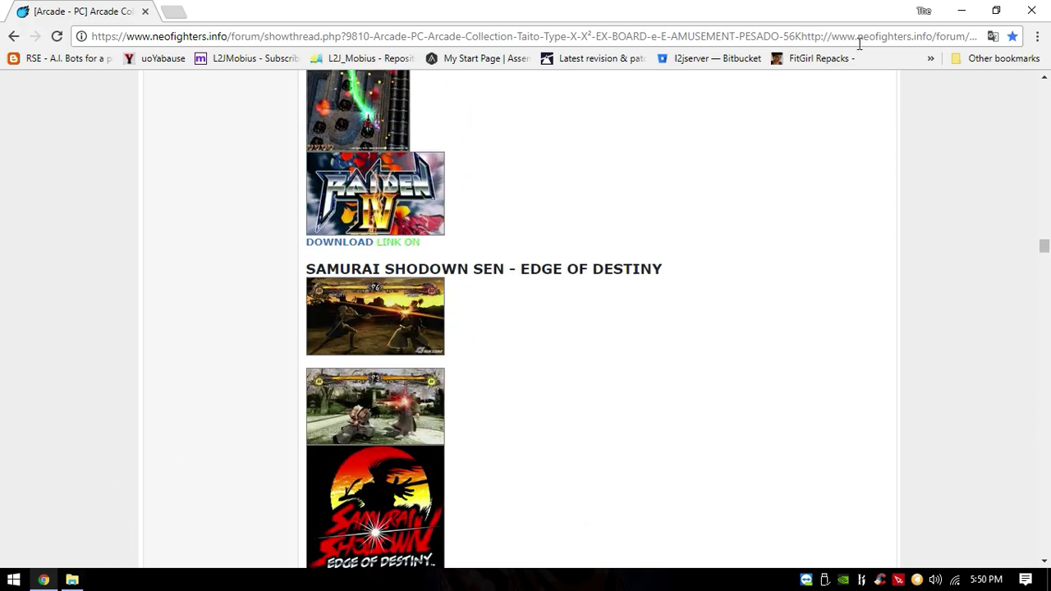
{"action": "left_click", "coordinate": [1032, 11]}
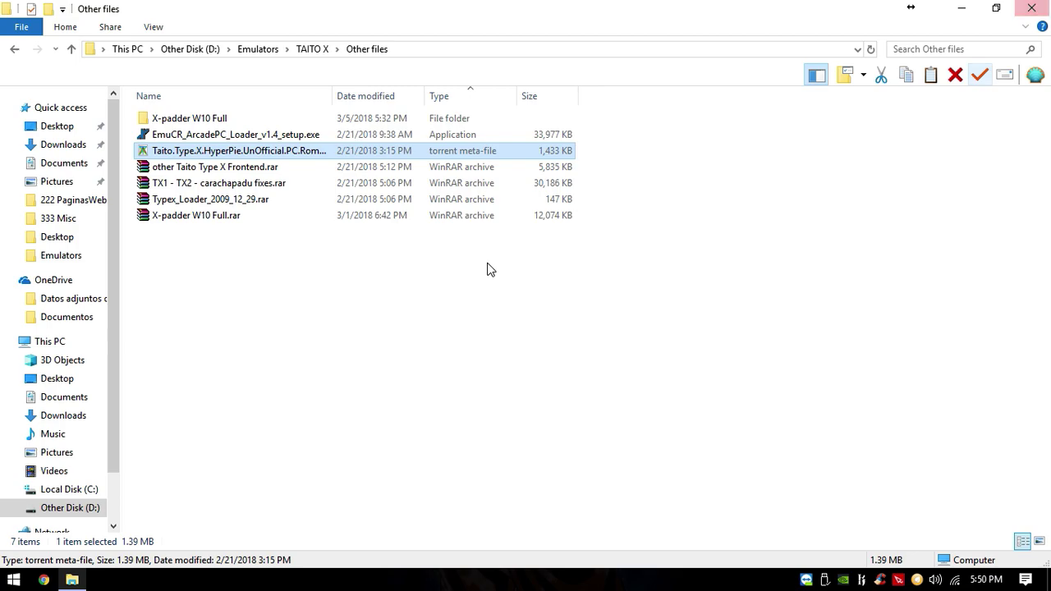
Go back to the TAITO X folder and reopen ArcadePC Loader, selecting all of its contents.
{"action": "left_click", "coordinate": [306, 319]}
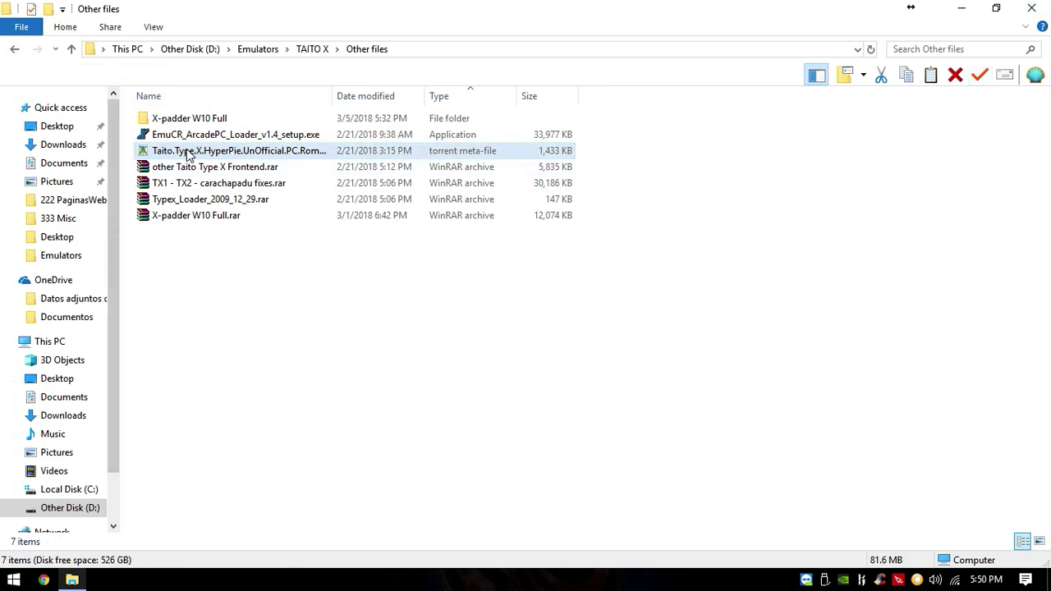
{"action": "left_click", "coordinate": [16, 51]}
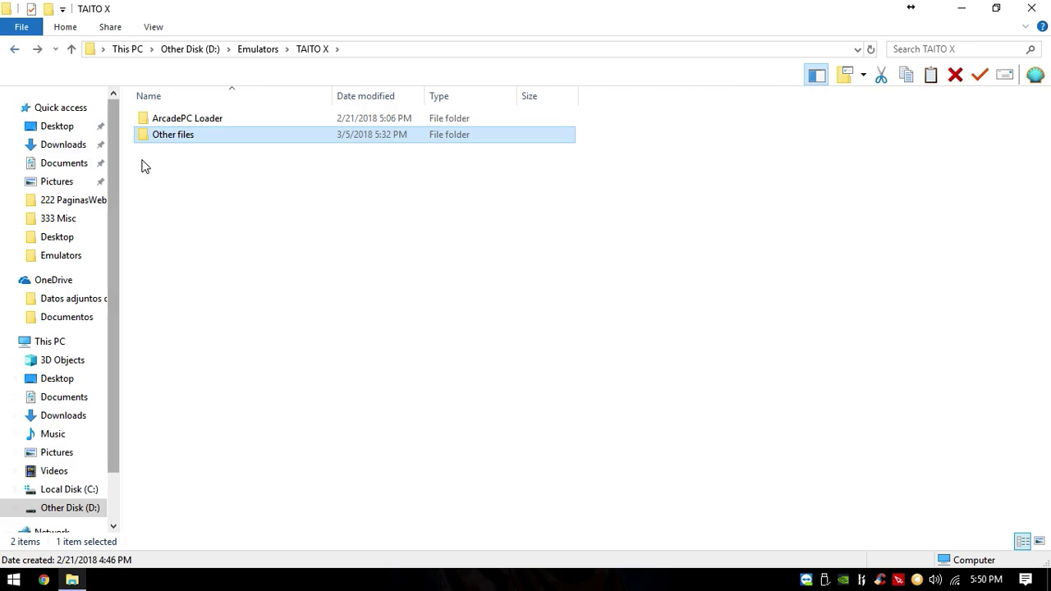
{"action": "left_click", "coordinate": [188, 125]}
{"action": "double_click", "coordinate": [188, 125]}
{"action": "left_click_drag", "start_coordinate": [365, 317], "coordinate": [185, 86]}
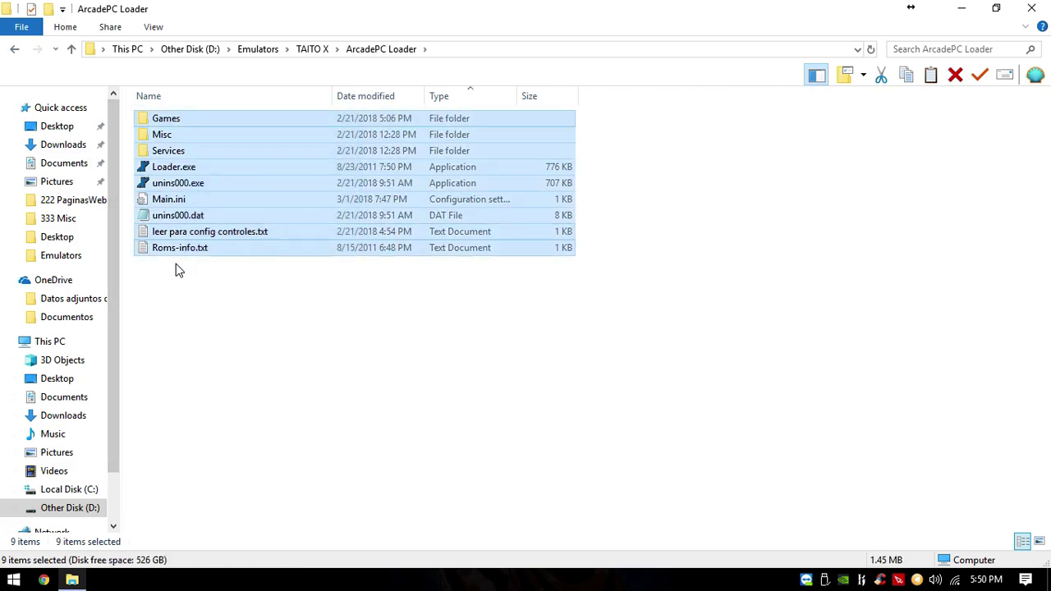
Clear the selection and open the Games folder inside ArcadePC Loader.
{"action": "left_click", "coordinate": [243, 316]}
{"action": "left_click", "coordinate": [233, 124]}
{"action": "double_click", "coordinate": [233, 123]}
Examine the list of game folders in Games, including AH3, BBCS, BBCT, BF and PI5.
{"action": "left_click", "coordinate": [237, 136]}
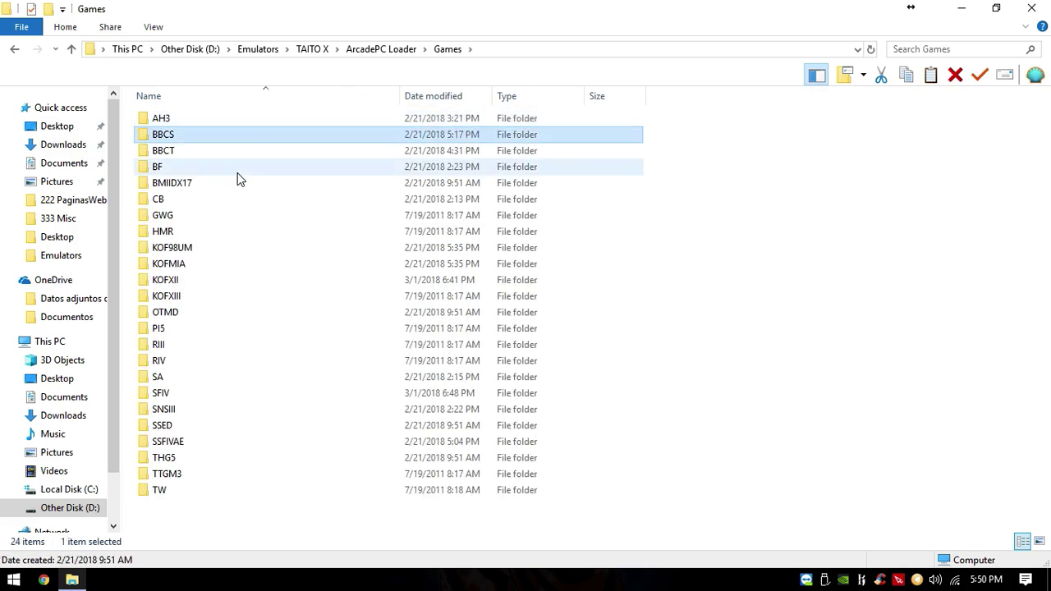
{"action": "left_click", "coordinate": [260, 170]}
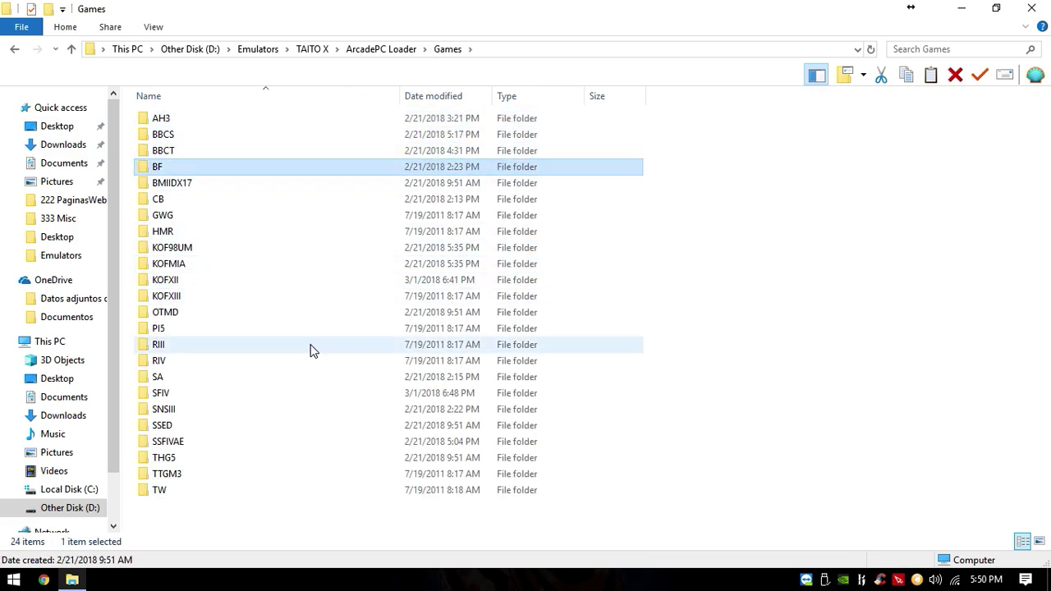
{"action": "left_click", "coordinate": [276, 346]}
{"action": "left_click", "coordinate": [293, 328]}
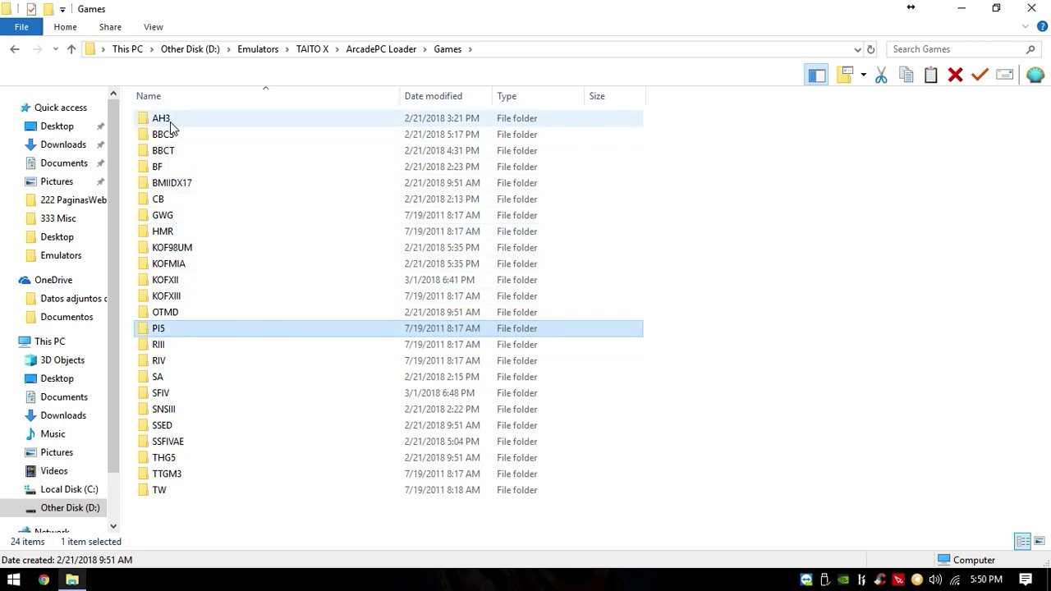
{"action": "left_click", "coordinate": [170, 121]}
{"action": "left_click", "coordinate": [178, 136]}
{"action": "left_click", "coordinate": [186, 150]}
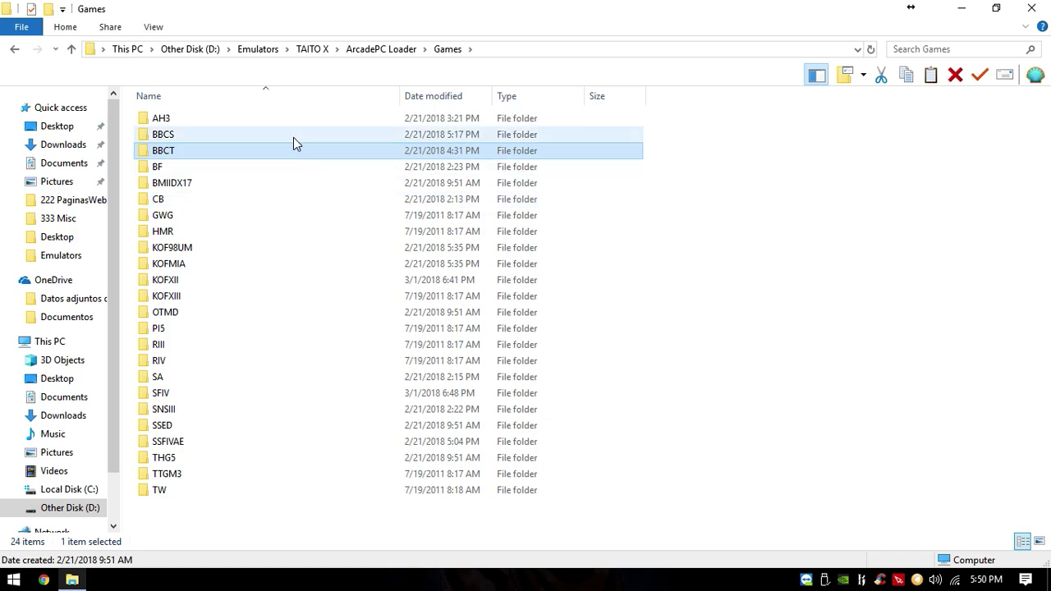
{"action": "left_click_drag", "start_coordinate": [665, 121], "coordinate": [420, 517]}
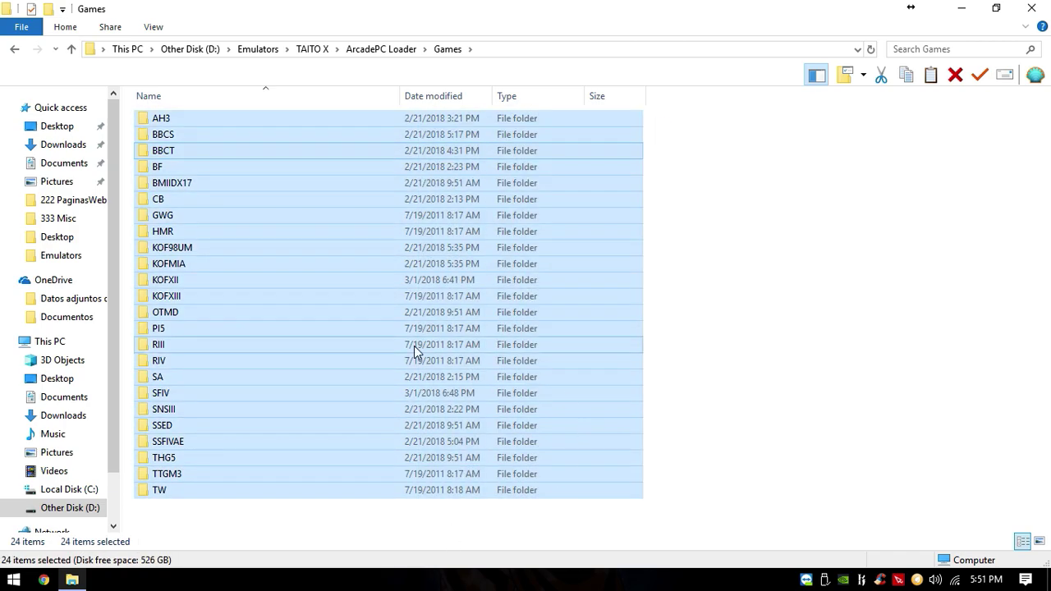
{"action": "left_click", "coordinate": [828, 352]}
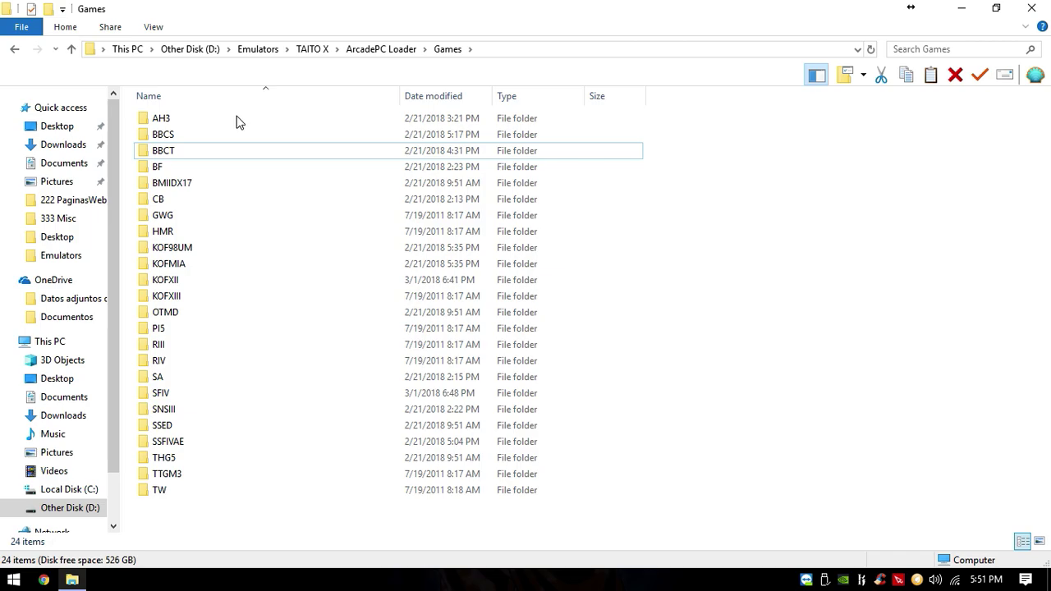
Open the KOFXII game folder and sort its contents by type.
{"action": "left_click", "coordinate": [246, 283]}
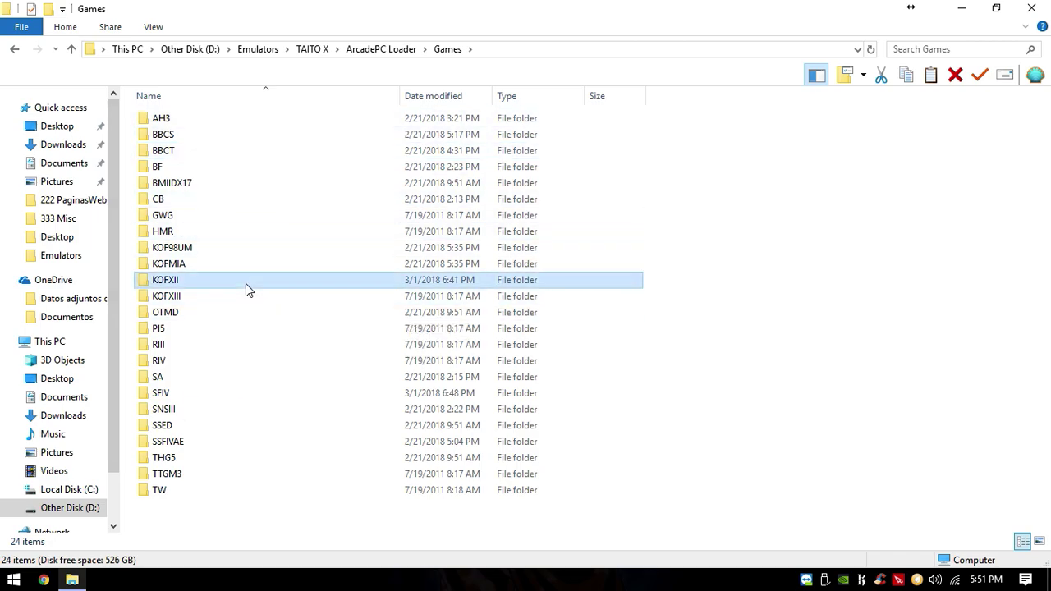
{"action": "double_click", "coordinate": [194, 284]}
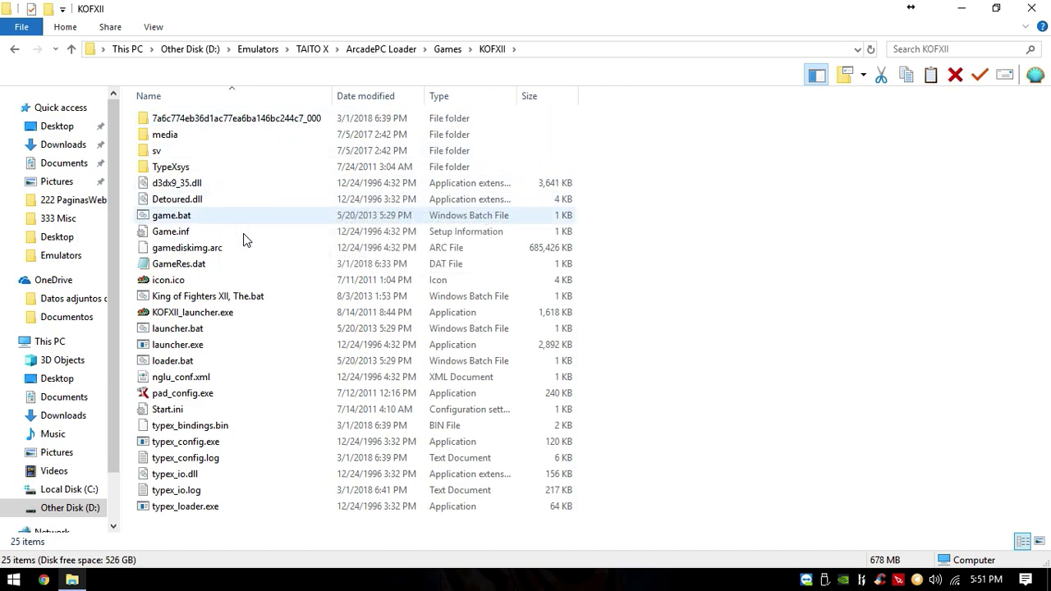
{"action": "left_click", "coordinate": [285, 214]}
{"action": "right_click", "coordinate": [666, 186]}
{"action": "mouse_move", "coordinate": [801, 211]}
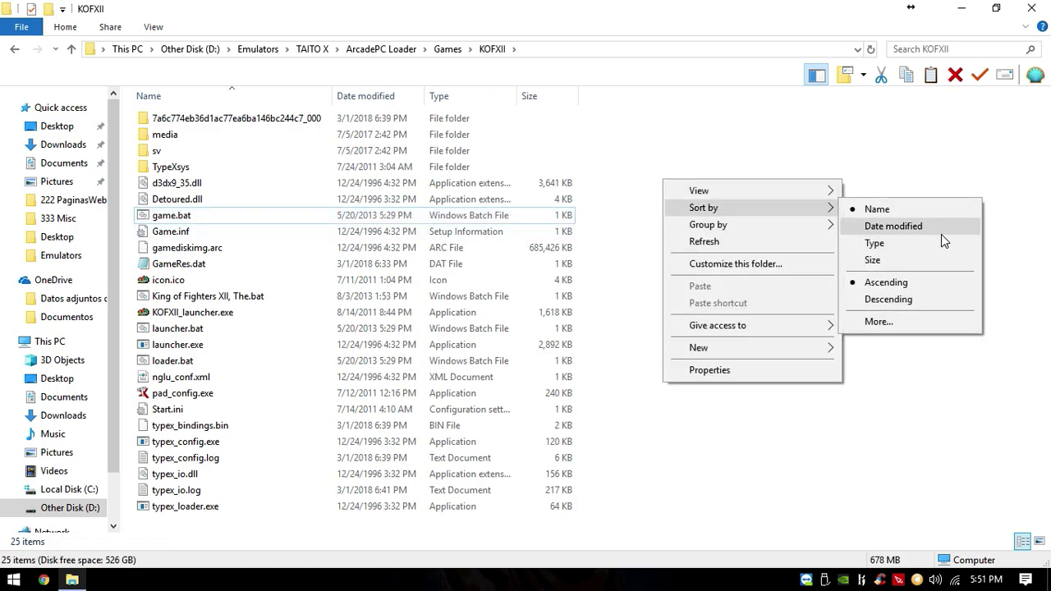
{"action": "left_click", "coordinate": [941, 239]}
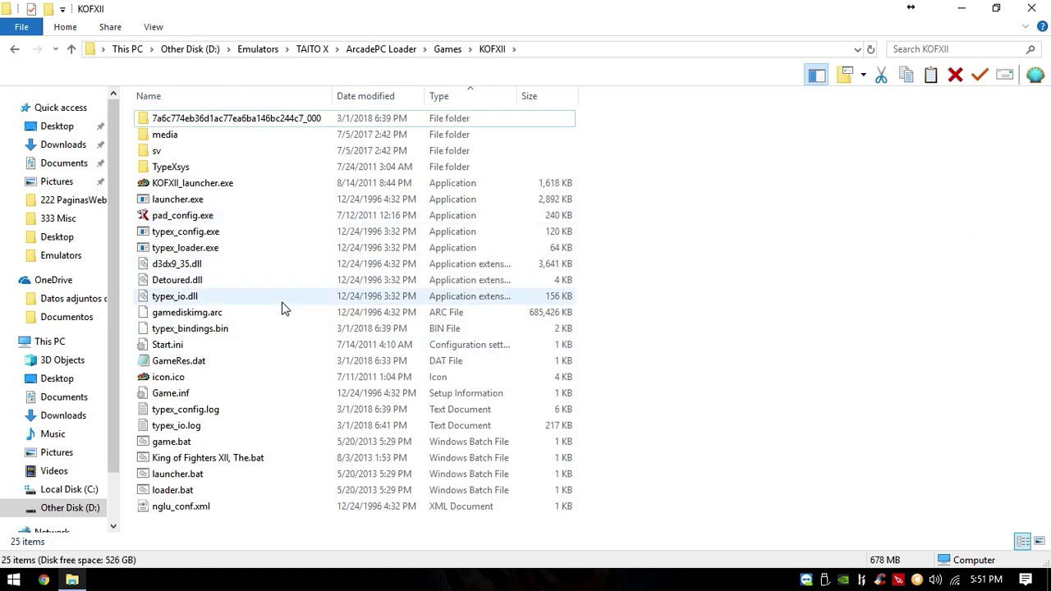
Open KOFXII's loader.bat for editing in Notepad, examine its command line, and close it without changes.
{"action": "left_click", "coordinate": [181, 491]}
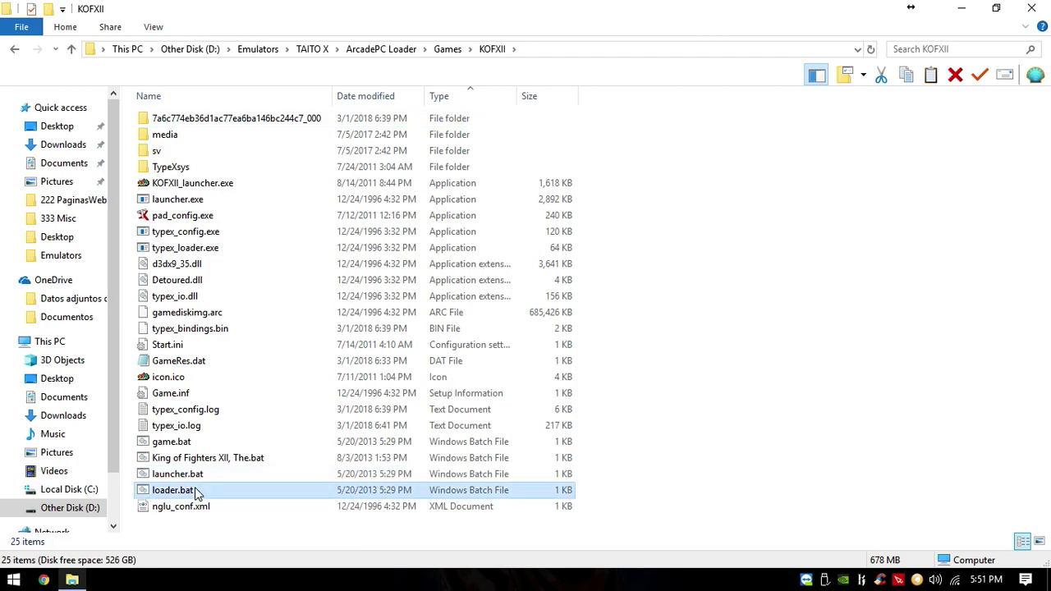
{"action": "right_click", "coordinate": [195, 491]}
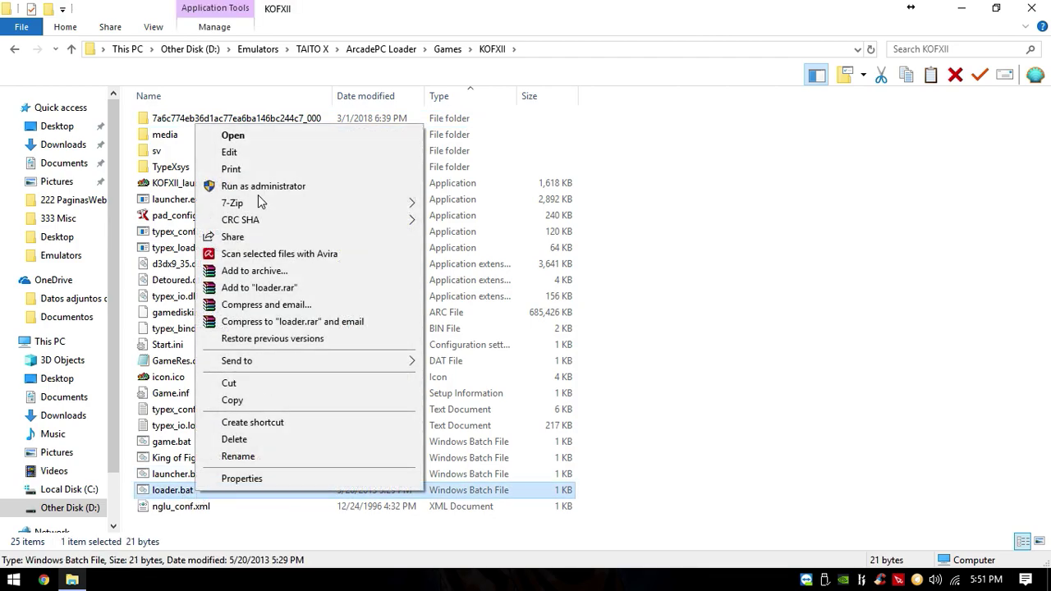
{"action": "left_click", "coordinate": [258, 151]}
{"action": "left_click_drag", "start_coordinate": [574, 122], "coordinate": [378, 124]}
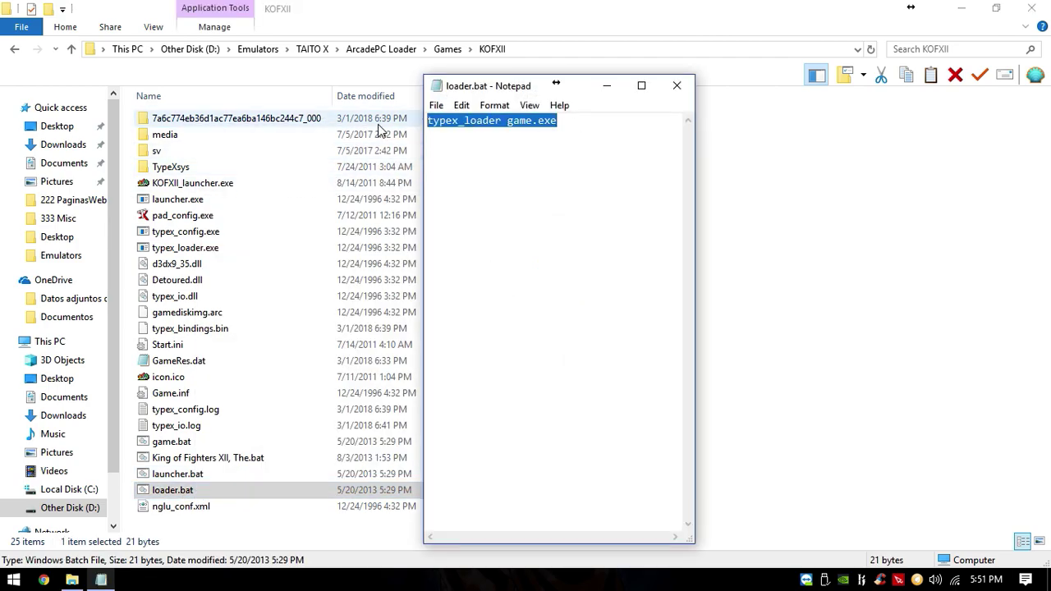
{"action": "left_click", "coordinate": [462, 123]}
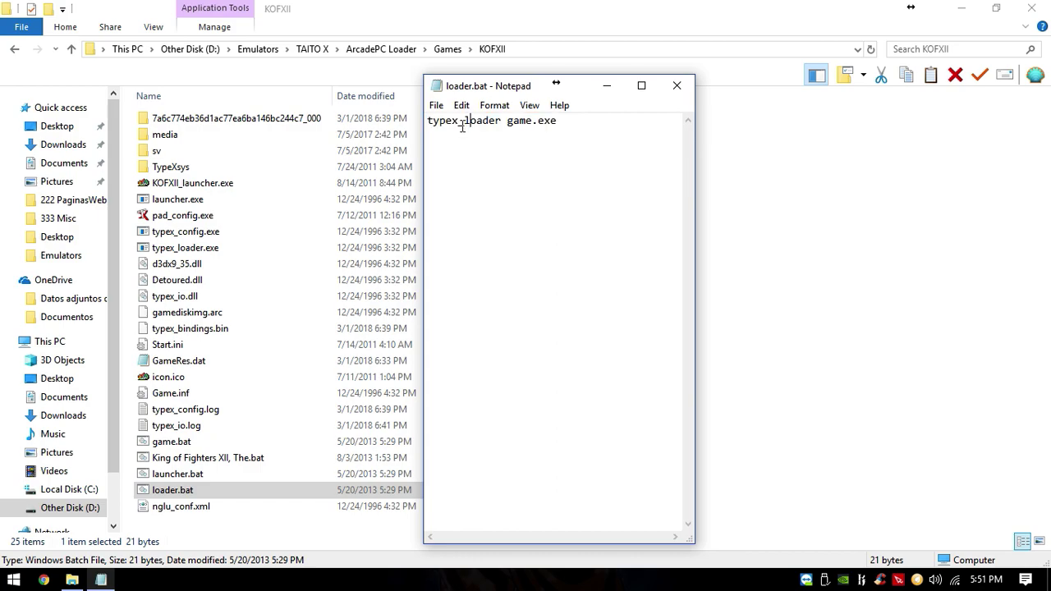
{"action": "left_click", "coordinate": [523, 124]}
{"action": "left_click", "coordinate": [677, 86]}
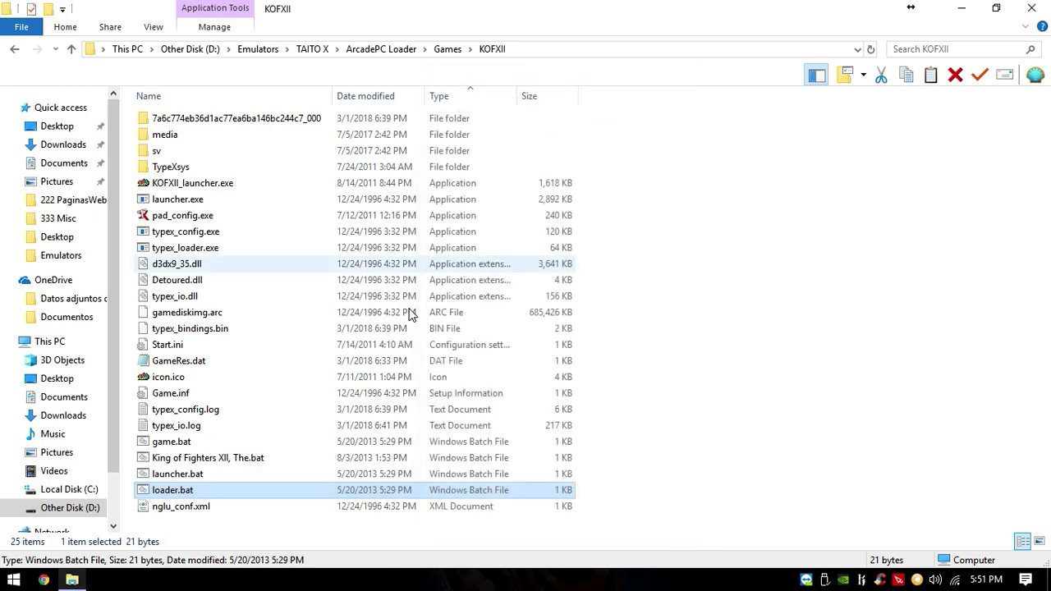
Open launcher.bat for editing in Notepad, examine its command line, and close it without changes.
{"action": "left_click", "coordinate": [208, 474]}
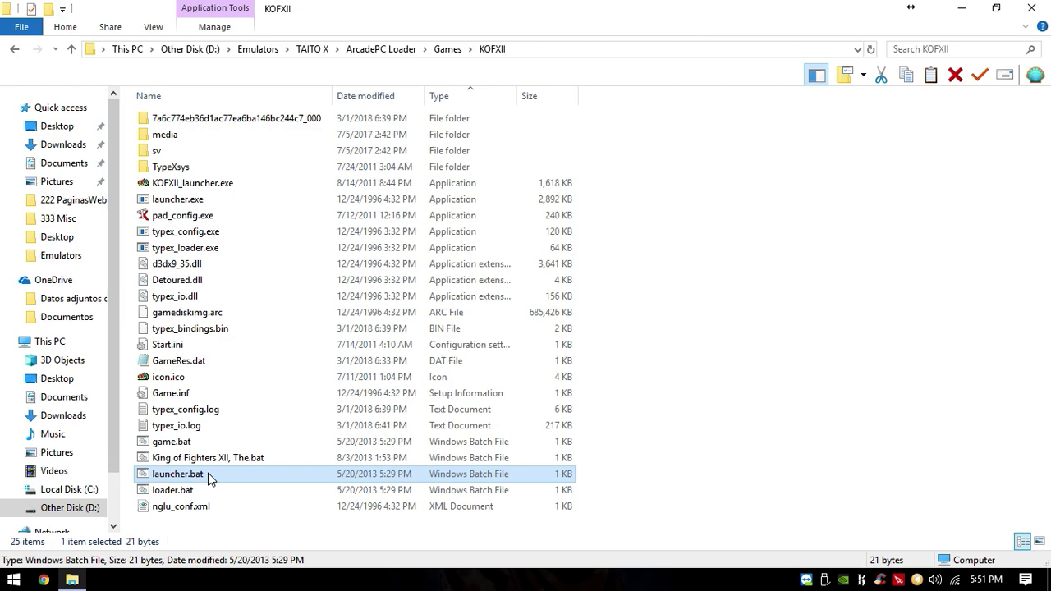
{"action": "right_click", "coordinate": [208, 475]}
{"action": "left_click", "coordinate": [305, 134]}
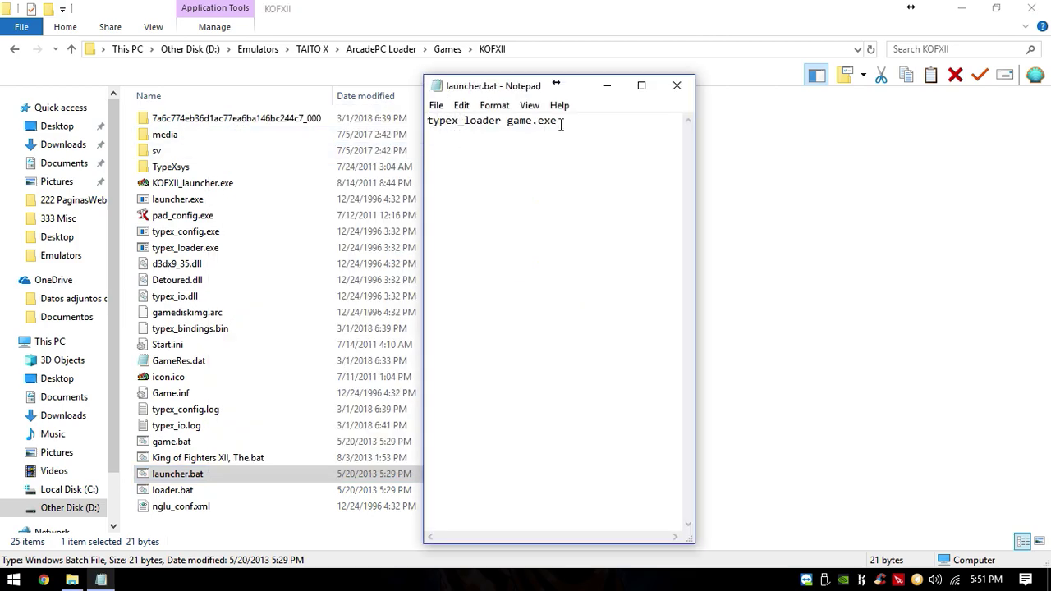
{"action": "key", "text": "ctrl+a"}
{"action": "left_click", "coordinate": [434, 120]}
{"action": "left_click", "coordinate": [675, 87]}
Open game.bat for editing in Notepad, examine its command line, and close it without changes.
{"action": "right_click", "coordinate": [229, 444]}
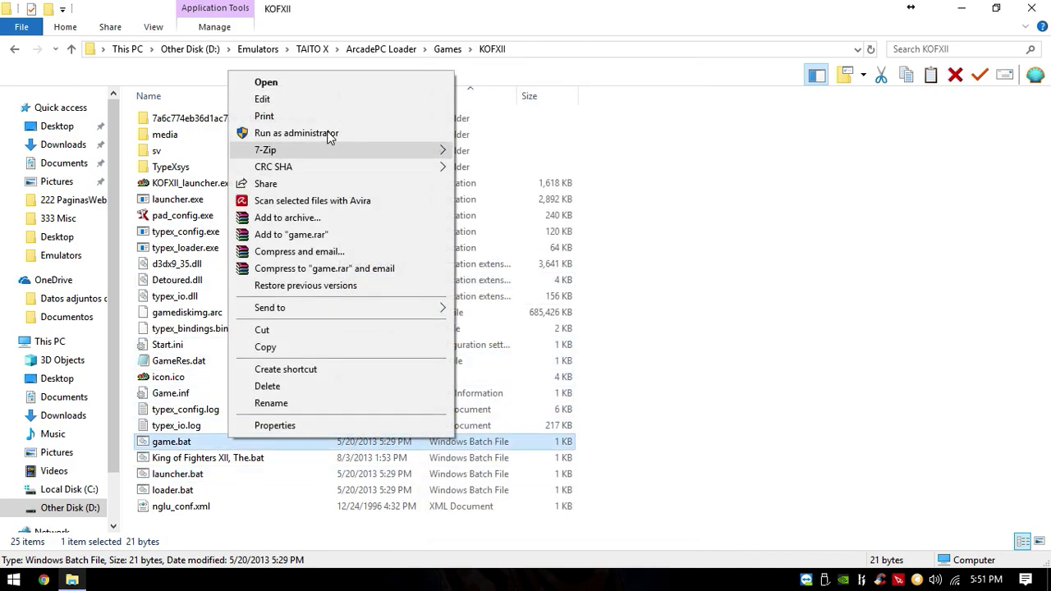
{"action": "left_click", "coordinate": [329, 101]}
{"action": "key", "text": "ctrl+a"}
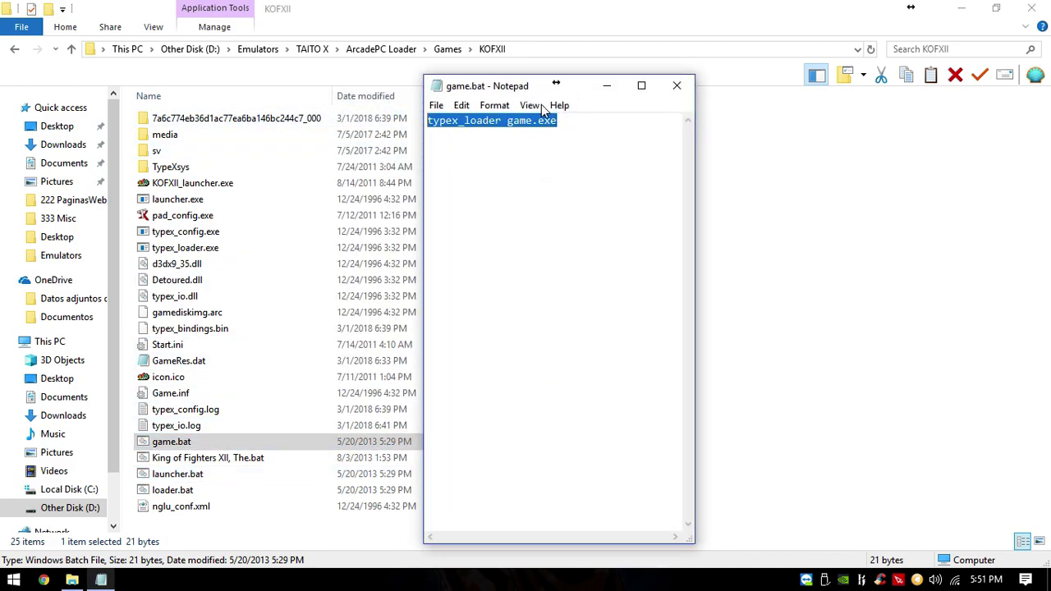
{"action": "left_click", "coordinate": [676, 85]}
Start a blank Notepad document and move its window aside from the file list.
{"action": "left_click", "coordinate": [13, 580]}
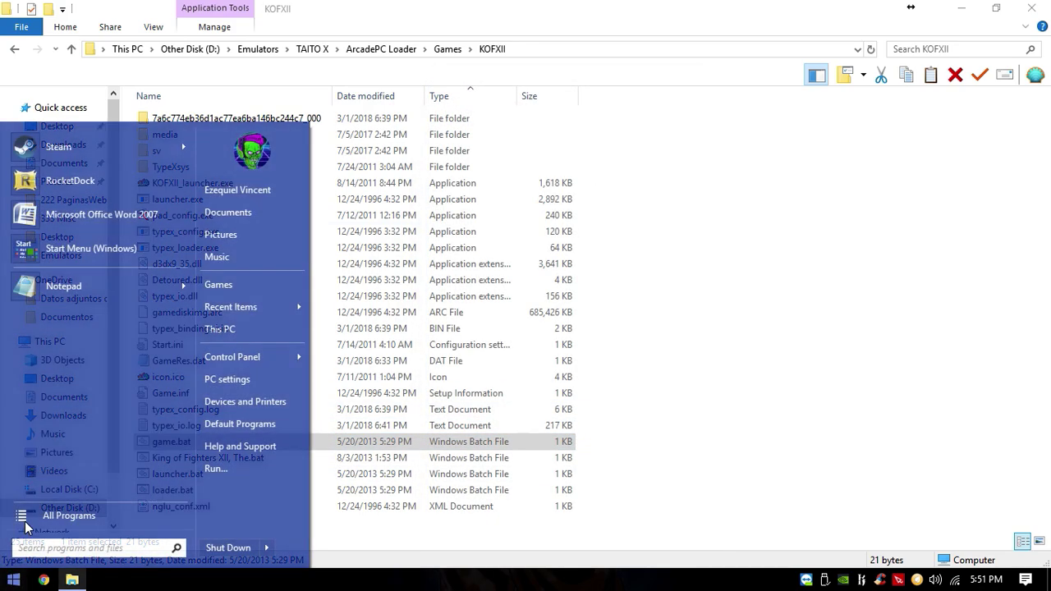
{"action": "left_click", "coordinate": [86, 283]}
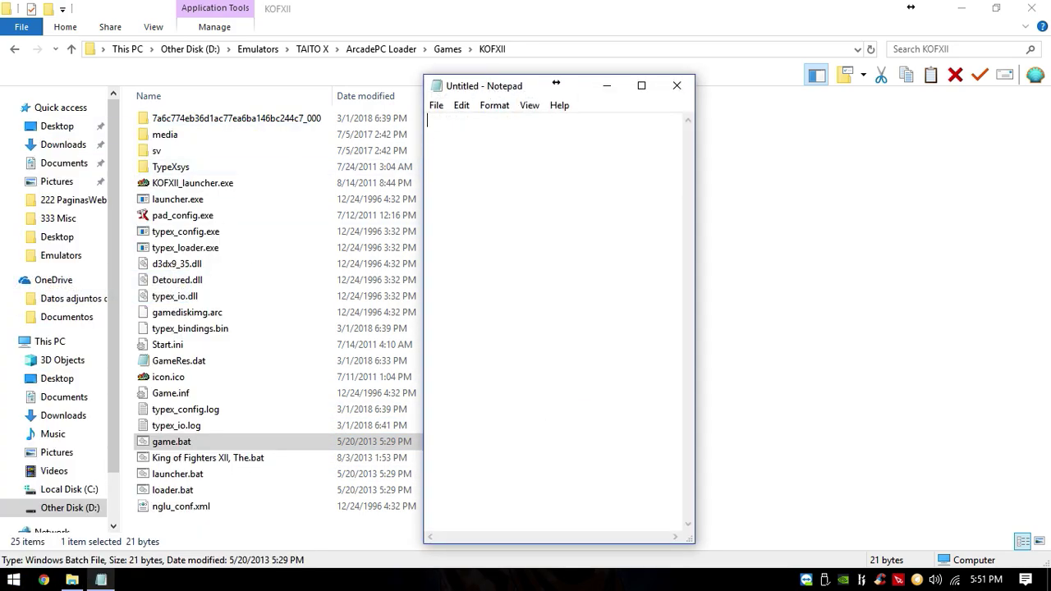
{"action": "left_click_drag", "start_coordinate": [556, 86], "coordinate": [690, 90]}
Copy the line "typex_loader game.exe" from game.bat, close that file, and paste the line into the blank Notepad document.
{"action": "right_click", "coordinate": [209, 441]}
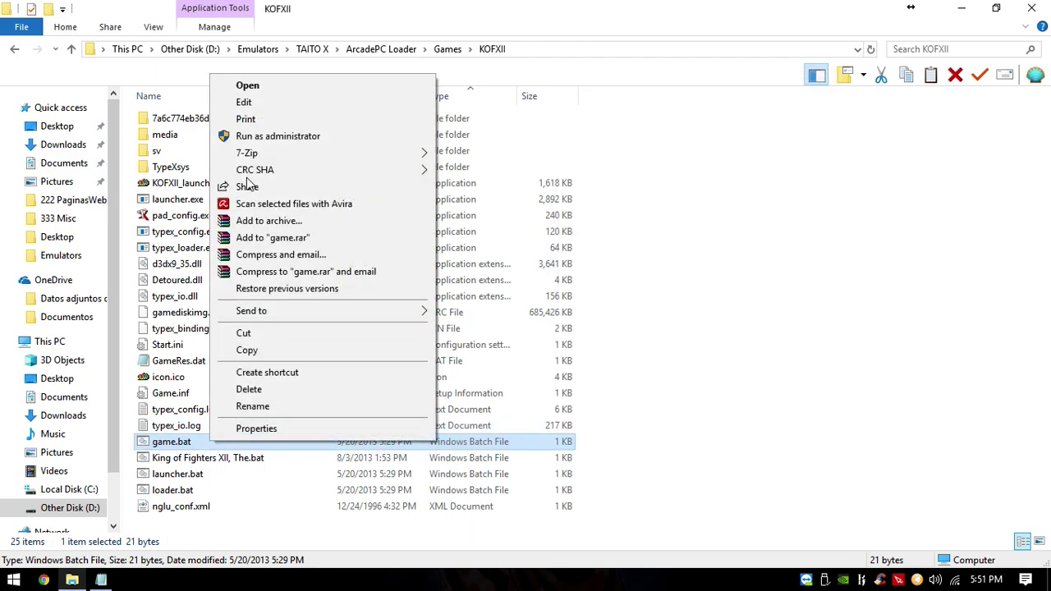
{"action": "left_click", "coordinate": [264, 104]}
{"action": "key", "text": "ctrl+a"}
{"action": "right_click", "coordinate": [466, 121]}
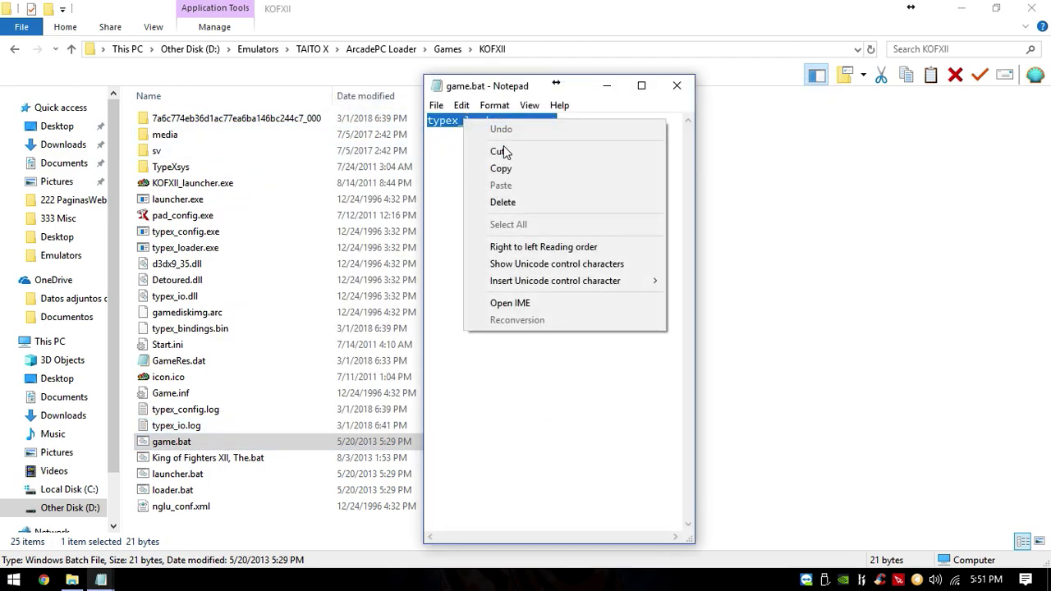
{"action": "left_click", "coordinate": [517, 173]}
{"action": "left_click", "coordinate": [676, 85]}
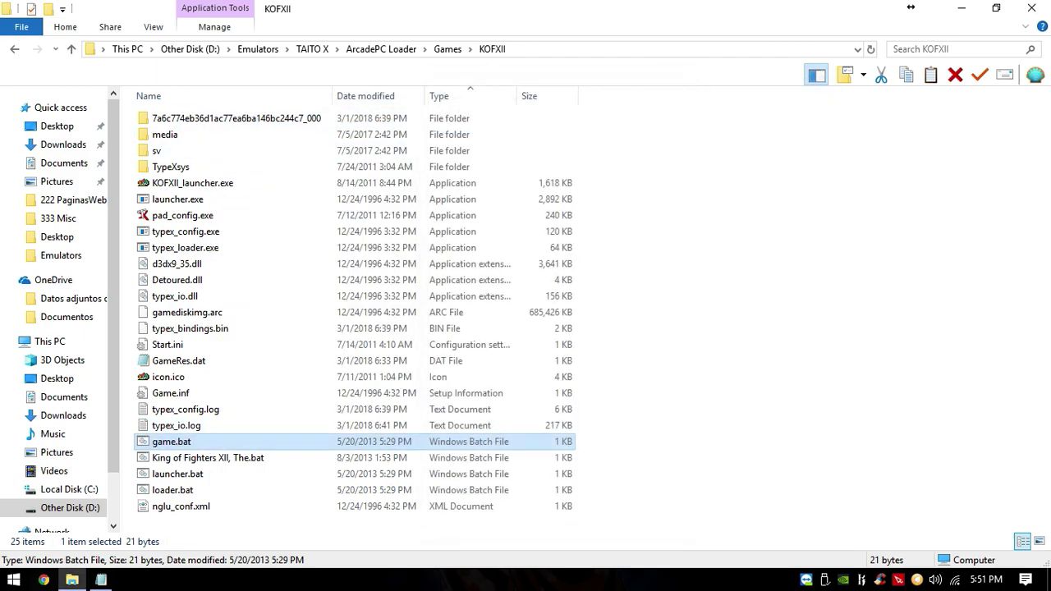
{"action": "left_click", "coordinate": [101, 580]}
{"action": "right_click", "coordinate": [588, 230]}
{"action": "left_click", "coordinate": [627, 294]}
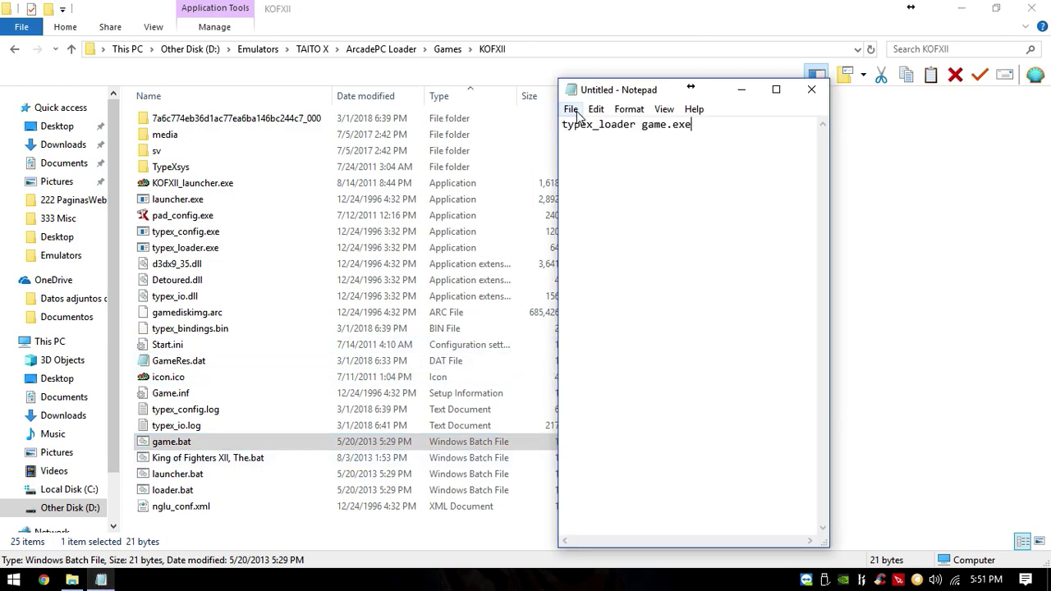
Begin saving the new document under the name game.bat, then cancel and close Notepad without saving.
{"action": "left_click", "coordinate": [570, 110]}
{"action": "left_click", "coordinate": [604, 178]}
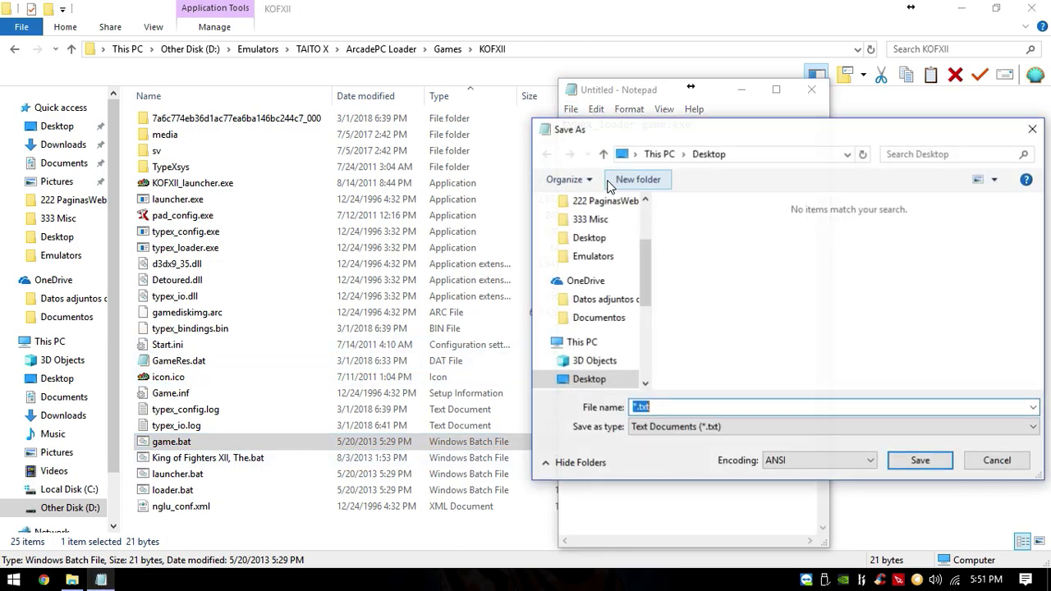
{"action": "type", "text": "game.bat"}
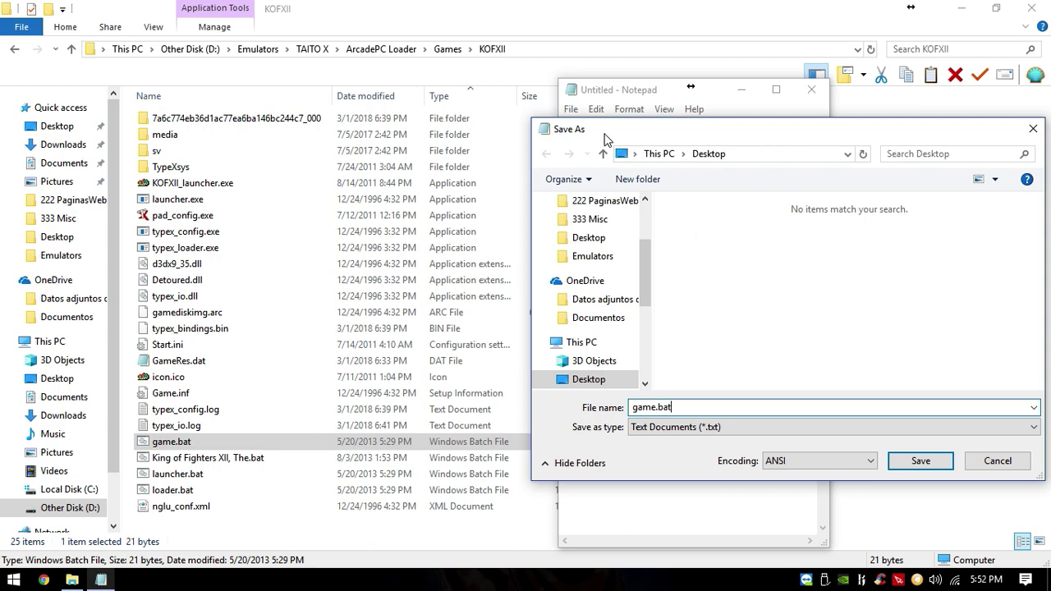
{"action": "left_click_drag", "start_coordinate": [643, 138], "coordinate": [504, 103]}
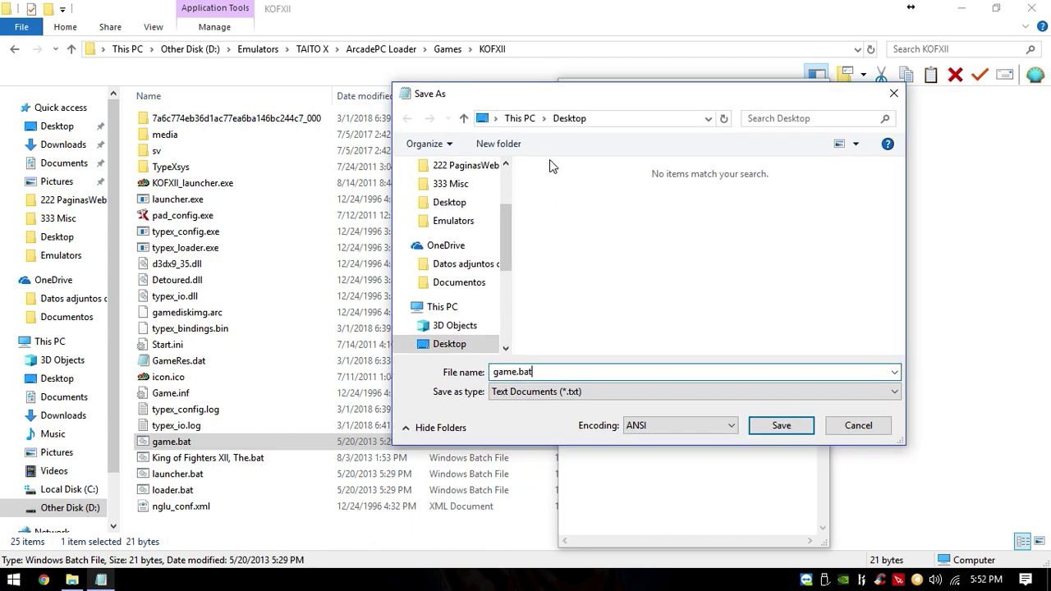
{"action": "left_click", "coordinate": [871, 425]}
{"action": "left_click", "coordinate": [811, 90]}
{"action": "left_click", "coordinate": [550, 292]}
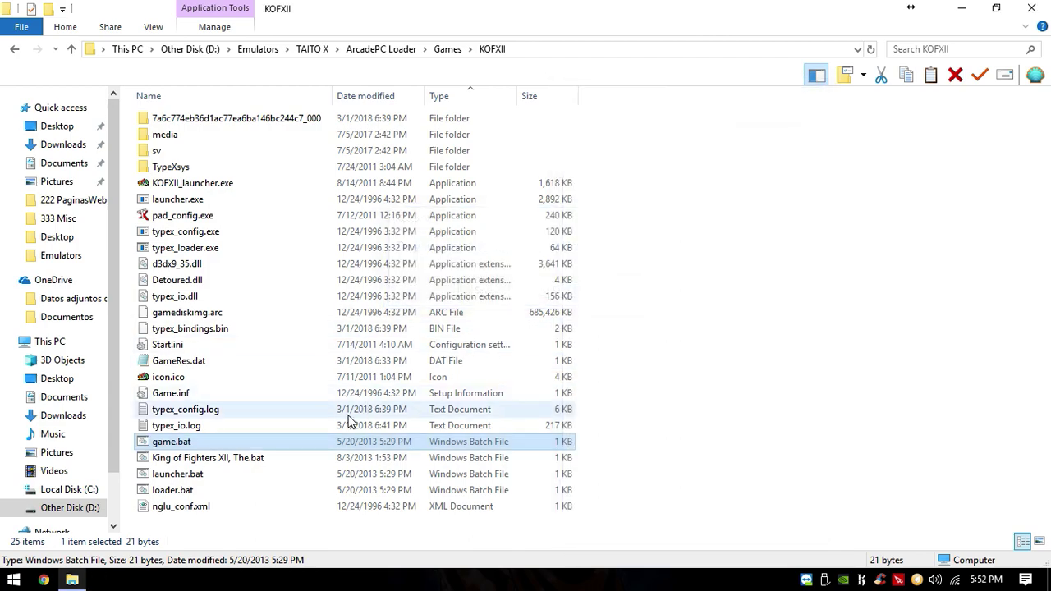
Select loader.bat, launcher.bat and game.bat in the KOFXII folder and copy them.
{"action": "left_click", "coordinate": [258, 481]}
{"action": "left_click", "coordinate": [236, 493]}
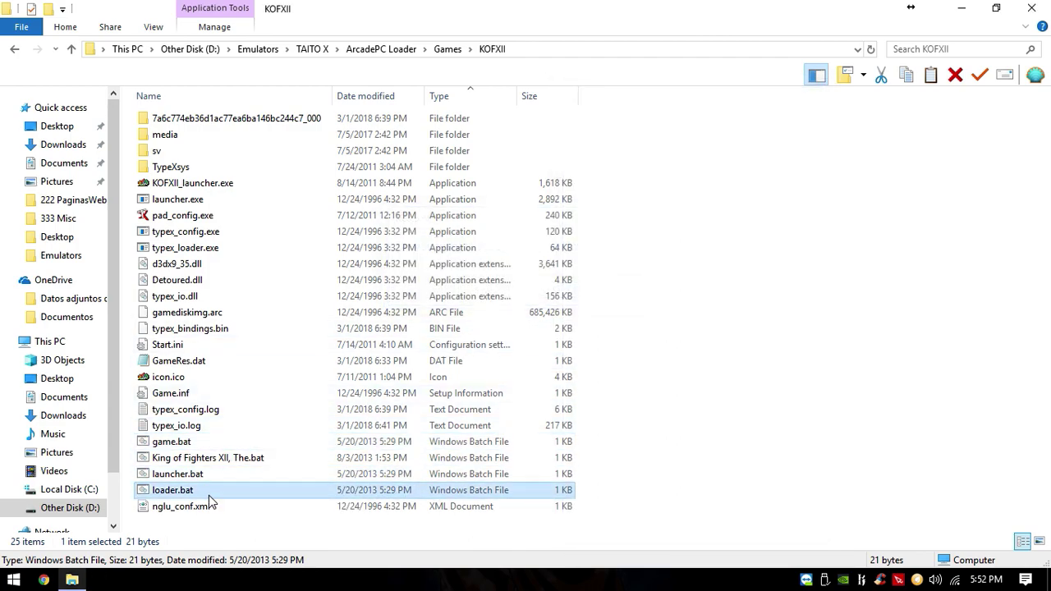
{"action": "left_click", "coordinate": [213, 473], "text": "ctrl"}
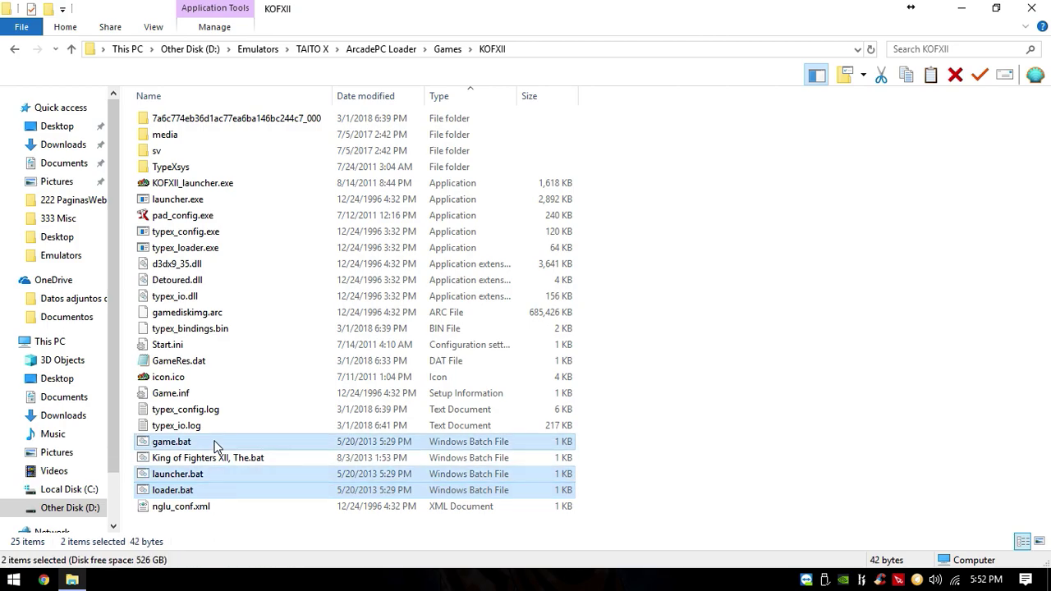
{"action": "right_click", "coordinate": [215, 445]}
{"action": "left_click", "coordinate": [280, 353]}
Go back to Games, open the KOFXIII folder, and locate its game.bat and loader.bat files.
{"action": "left_click", "coordinate": [16, 51]}
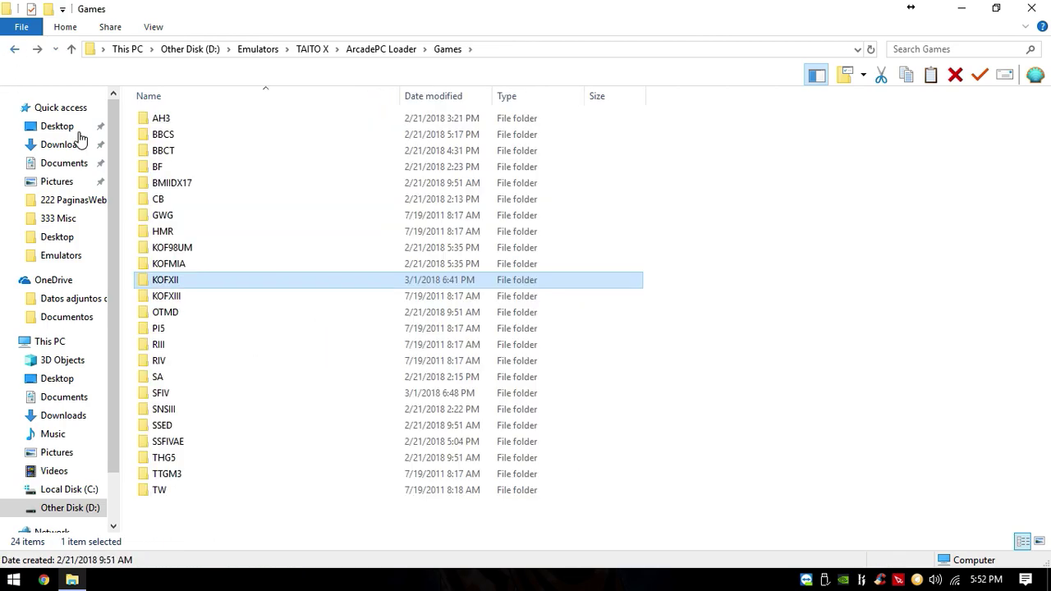
{"action": "double_click", "coordinate": [182, 296]}
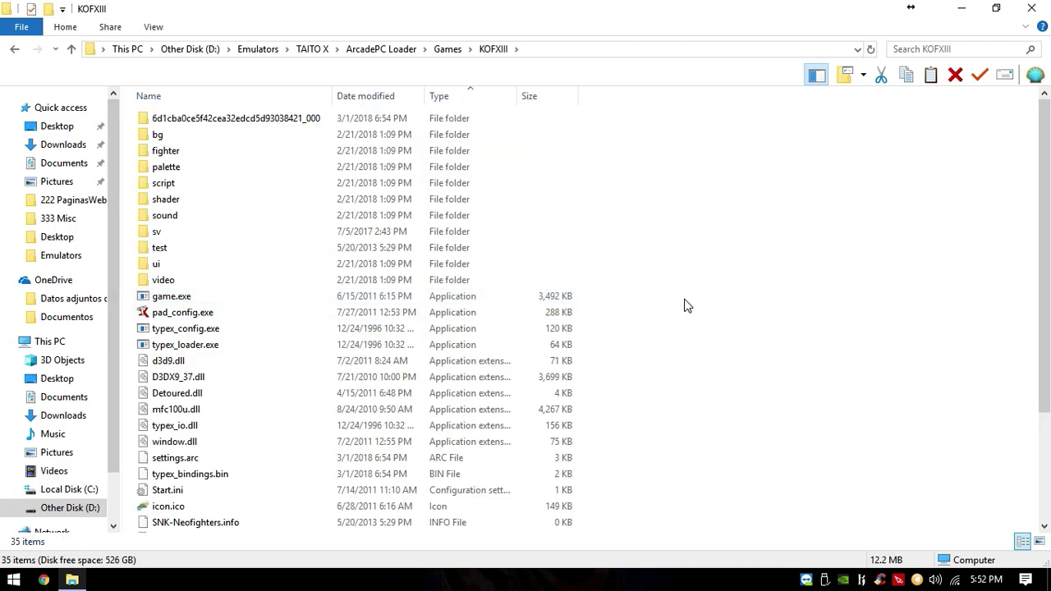
{"action": "scroll", "coordinate": [605, 321], "scroll_direction": "down", "scroll_amount": 3}
{"action": "left_click", "coordinate": [246, 478]}
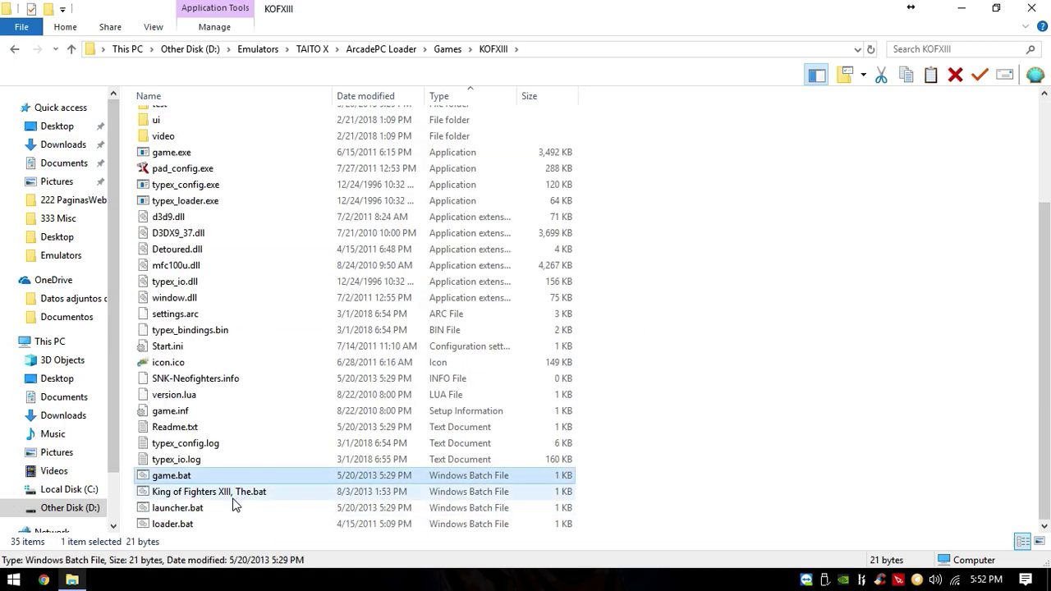
{"action": "left_click", "coordinate": [211, 523]}
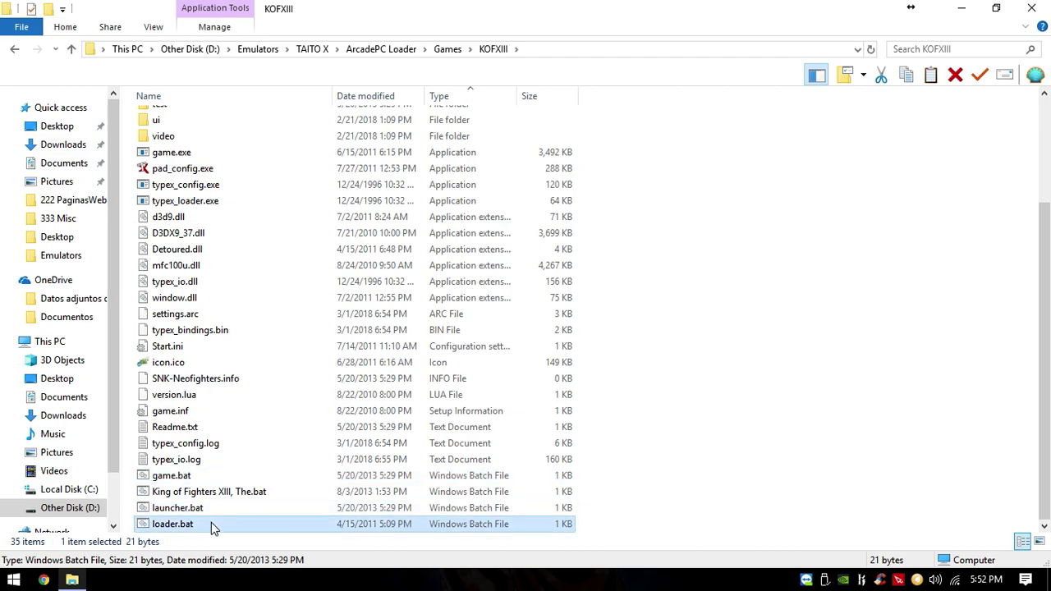
Go back to Games, look into the OTMD and PI5 folders, and return to the ArcadePC Loader folder.
{"action": "left_click", "coordinate": [14, 49]}
{"action": "double_click", "coordinate": [215, 303]}
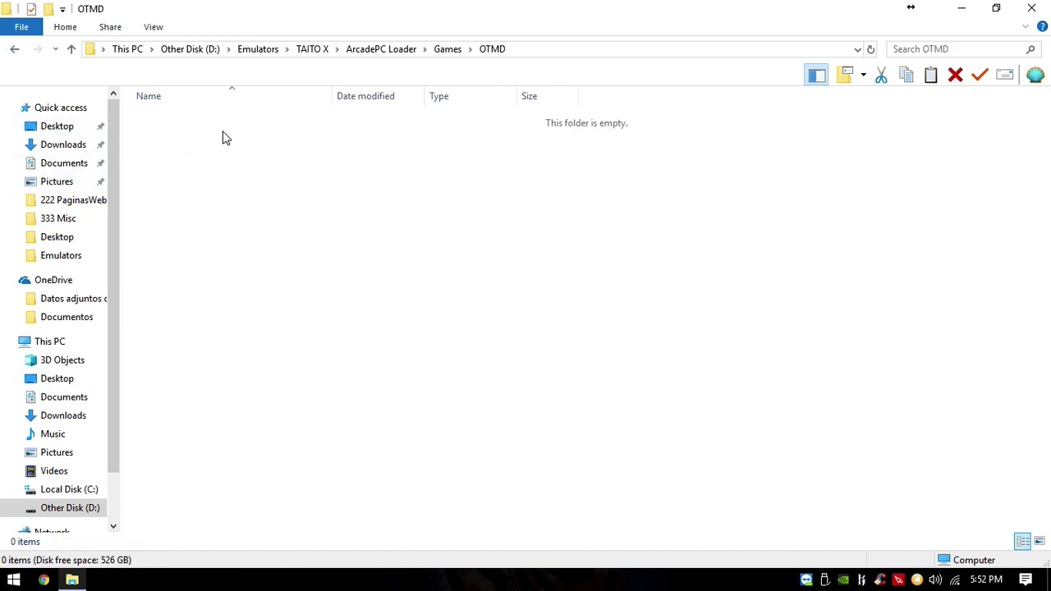
{"action": "left_click", "coordinate": [14, 49]}
{"action": "left_click", "coordinate": [178, 330]}
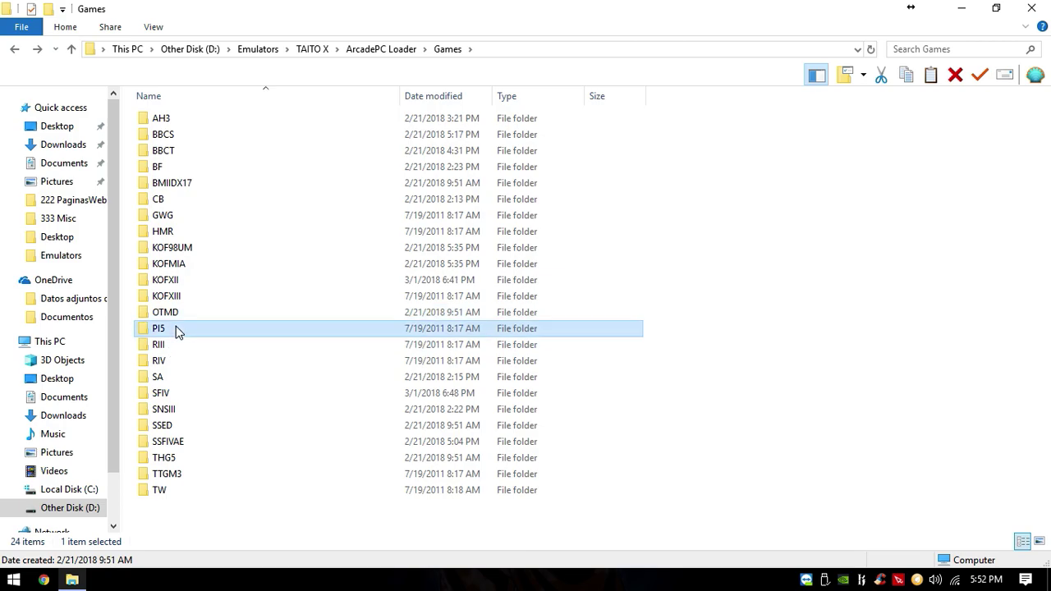
{"action": "double_click", "coordinate": [176, 330]}
{"action": "left_click", "coordinate": [14, 49]}
{"action": "left_click", "coordinate": [16, 51]}
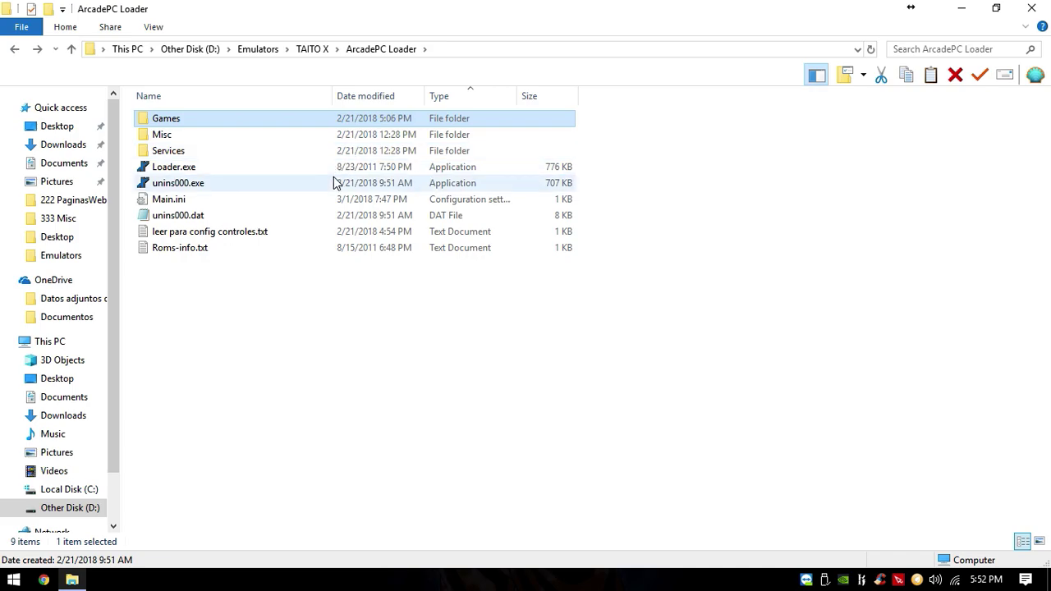
Review the ArcadePC Loader folder's contents and the game folders inside its Games subfolder.
{"action": "left_click_drag", "start_coordinate": [645, 302], "coordinate": [303, 102]}
{"action": "double_click", "coordinate": [232, 119]}
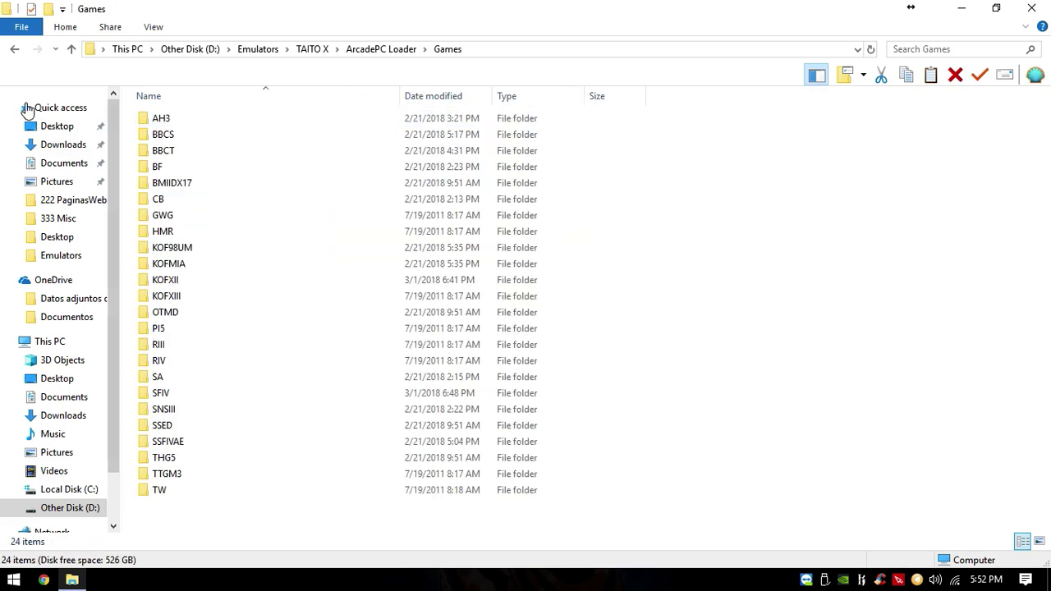
{"action": "left_click", "coordinate": [16, 51]}
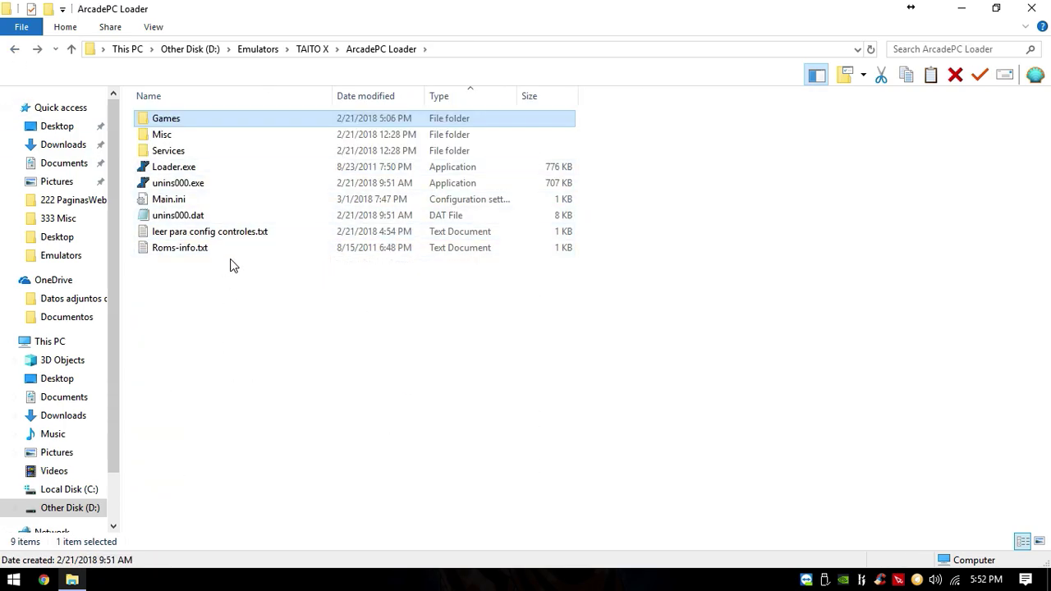
Open the Other files folder under TAITO X and select the X-padder W10 Full.rar archive.
{"action": "left_click", "coordinate": [10, 51]}
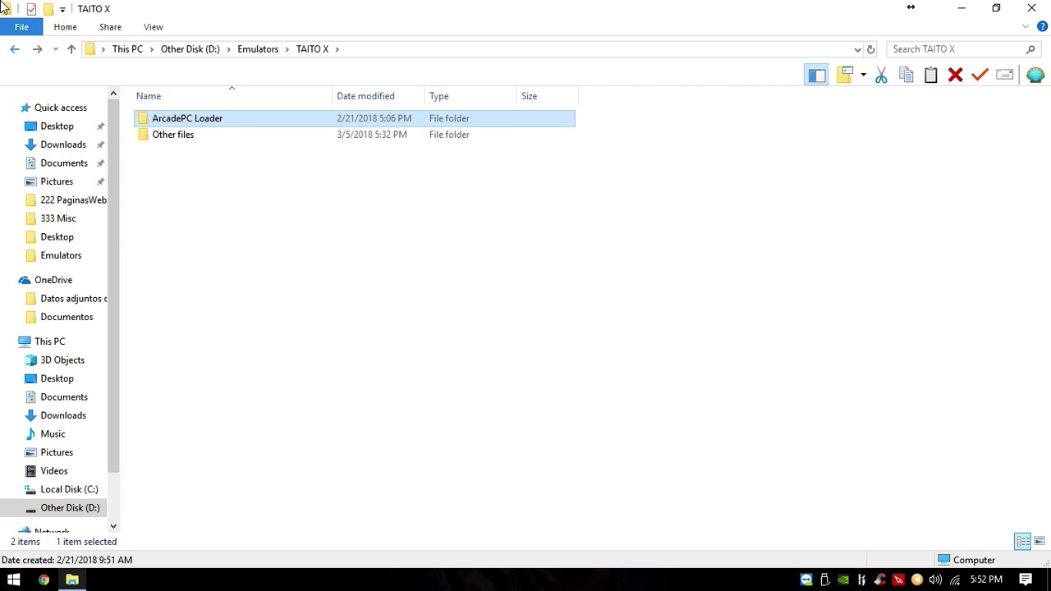
{"action": "double_click", "coordinate": [172, 137]}
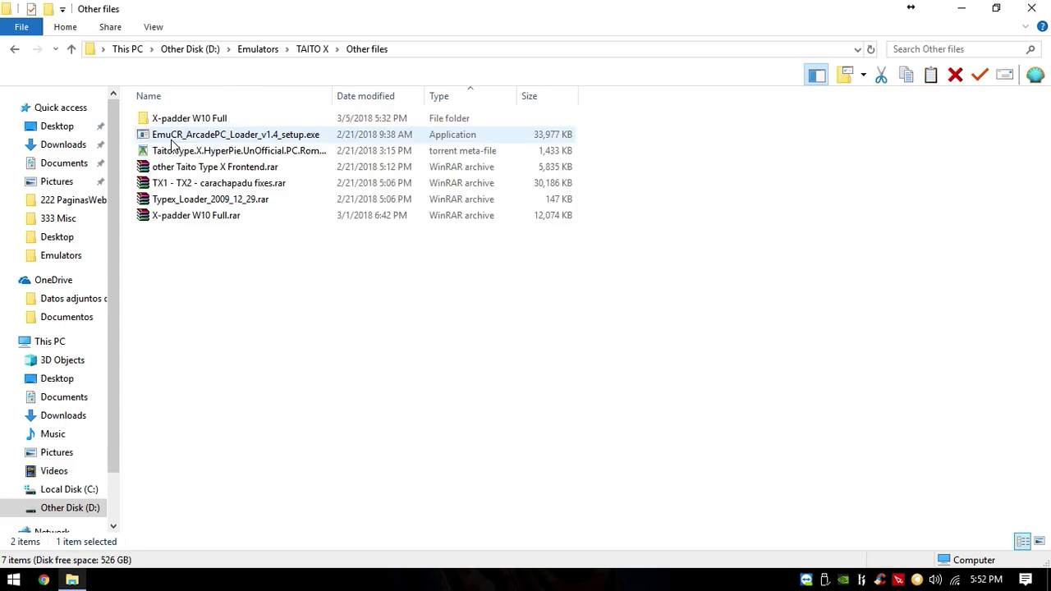
{"action": "left_click", "coordinate": [227, 220]}
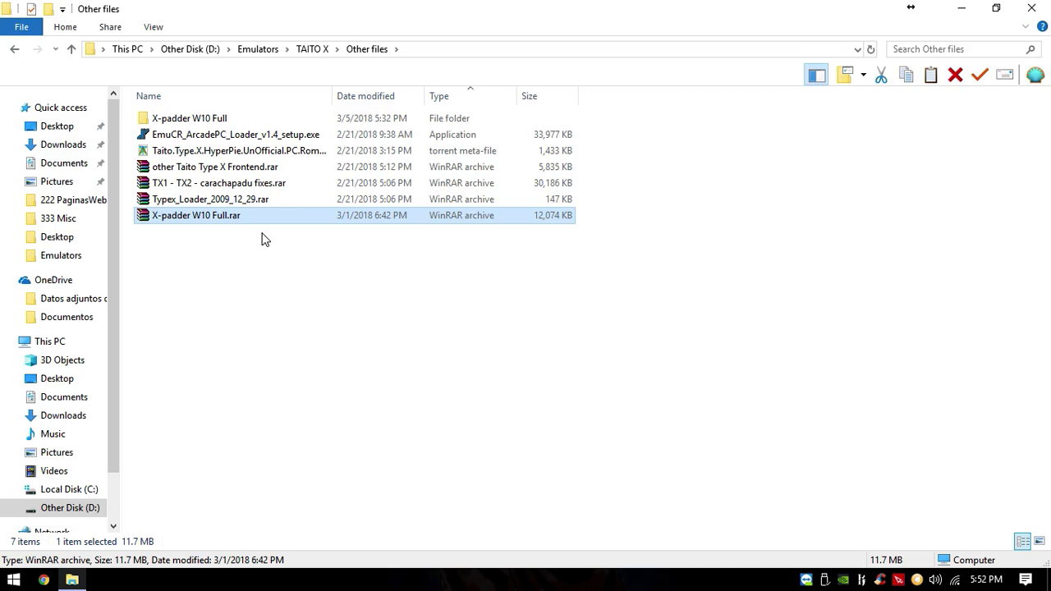
Open the X-padder W10 Full folder down to its Xpadder subfolder and launch Xpadder.exe.
{"action": "double_click", "coordinate": [283, 117]}
{"action": "left_click", "coordinate": [327, 126]}
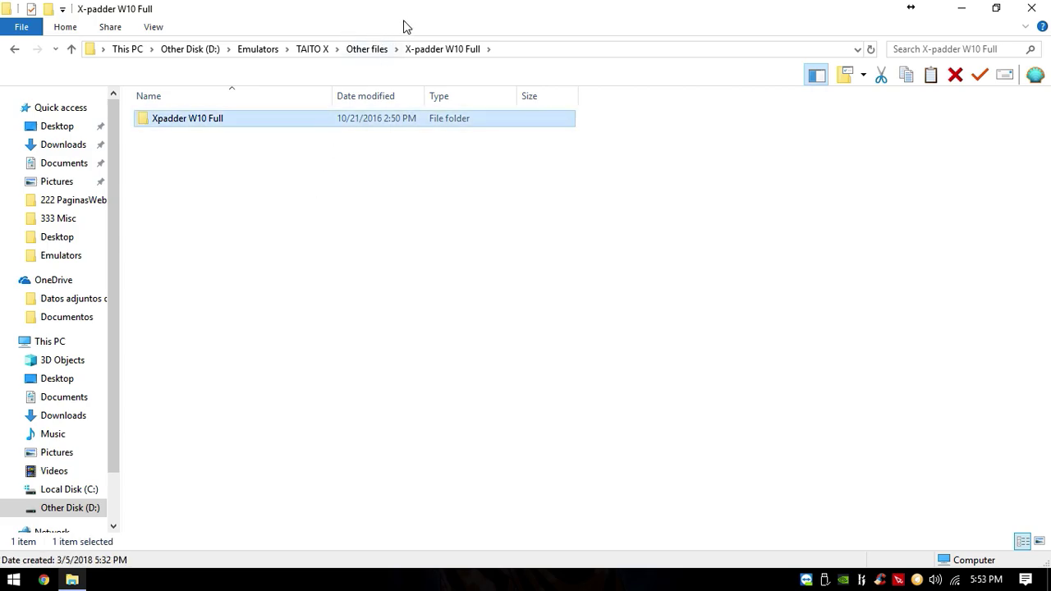
{"action": "double_click", "coordinate": [298, 117]}
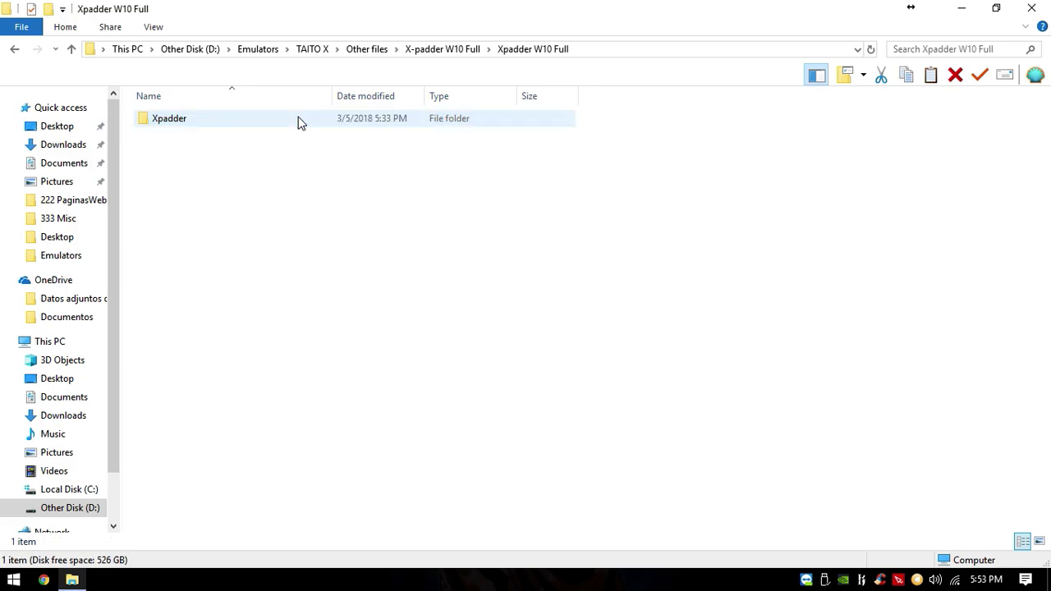
{"action": "double_click", "coordinate": [282, 119]}
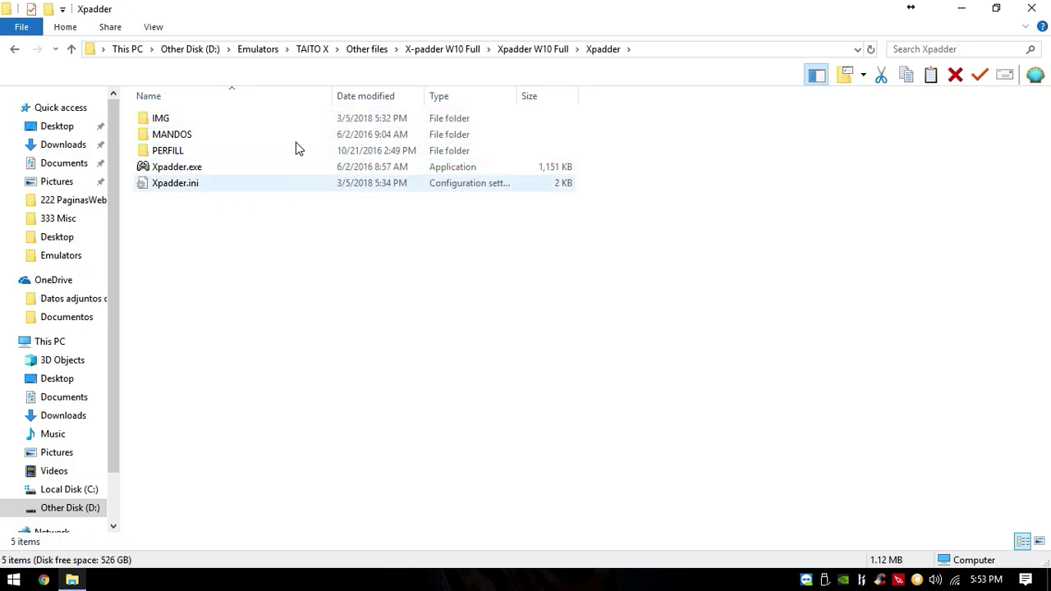
{"action": "double_click", "coordinate": [257, 170]}
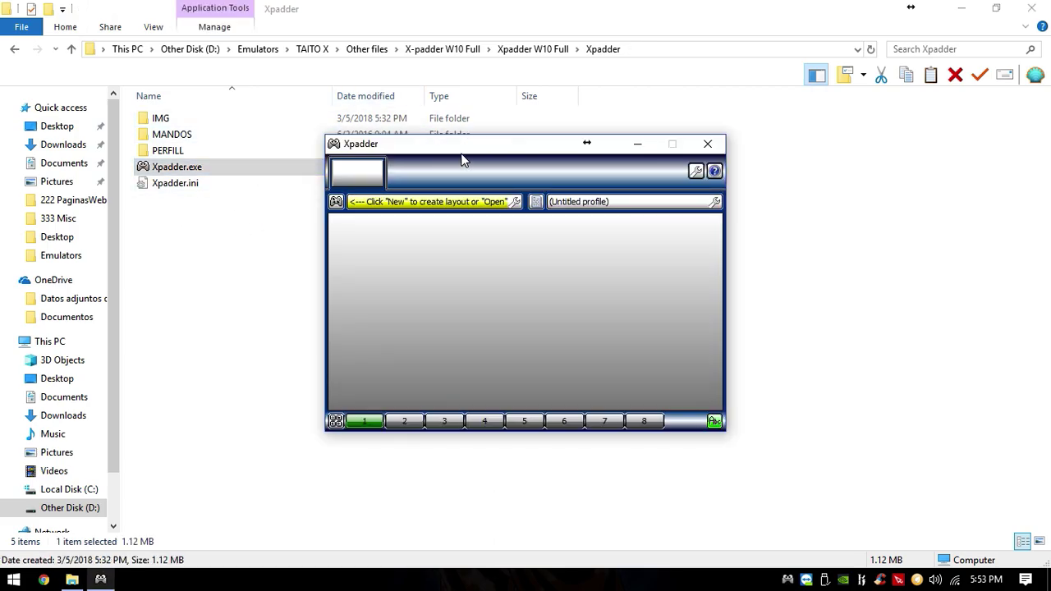
Start a new controller layout in Xpadder and open the image file browser for its picture.
{"action": "left_click", "coordinate": [275, 225]}
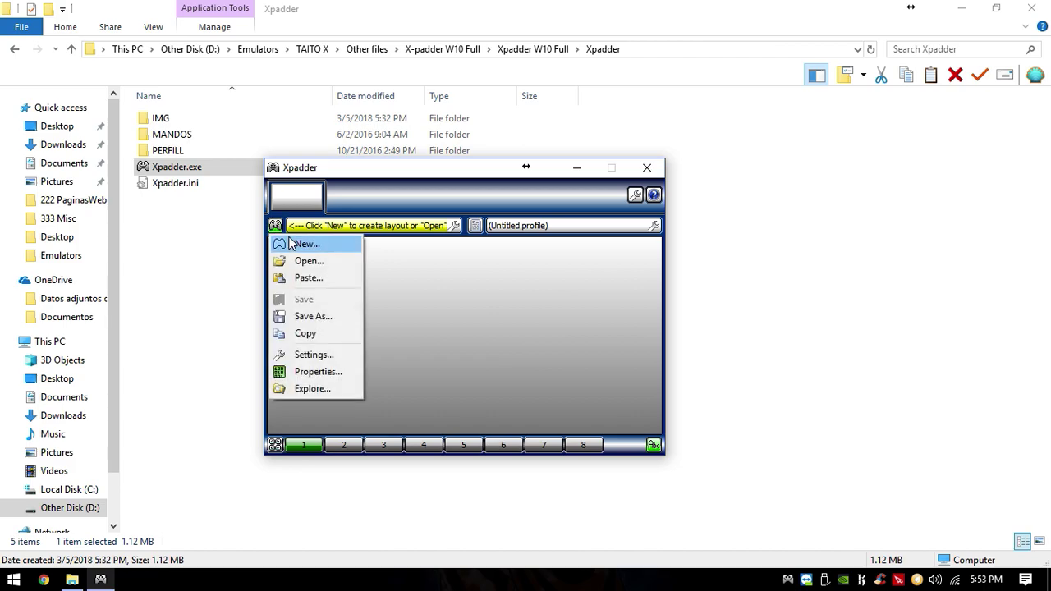
{"action": "left_click", "coordinate": [292, 244]}
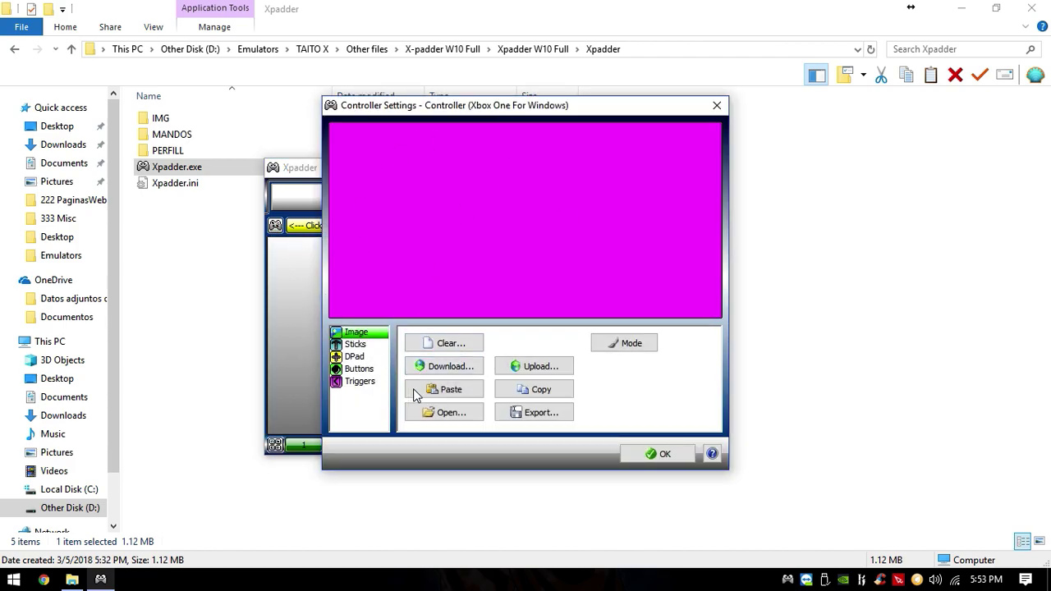
{"action": "left_click", "coordinate": [443, 414]}
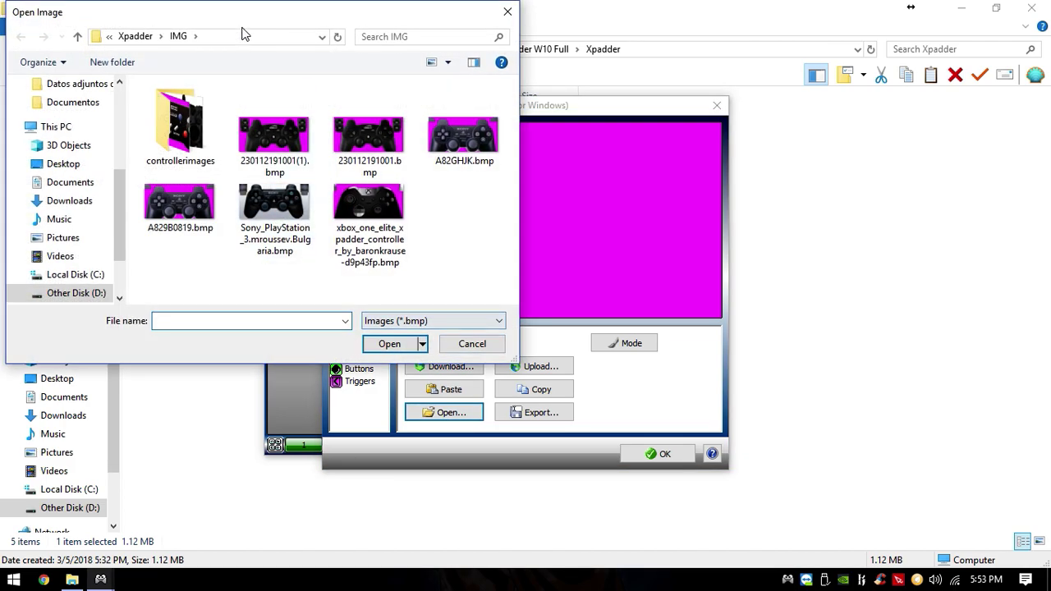
{"action": "left_click_drag", "start_coordinate": [246, 14], "coordinate": [427, 138]}
Browse the controllerimages folder, return to IMG, and load the xbox_one_elite_xpadder_controller BMP as the layout's image.
{"action": "double_click", "coordinate": [362, 238]}
{"action": "scroll", "coordinate": [509, 310], "scroll_direction": "down", "scroll_amount": 10}
{"action": "scroll", "coordinate": [509, 310], "scroll_direction": "down", "scroll_amount": 10}
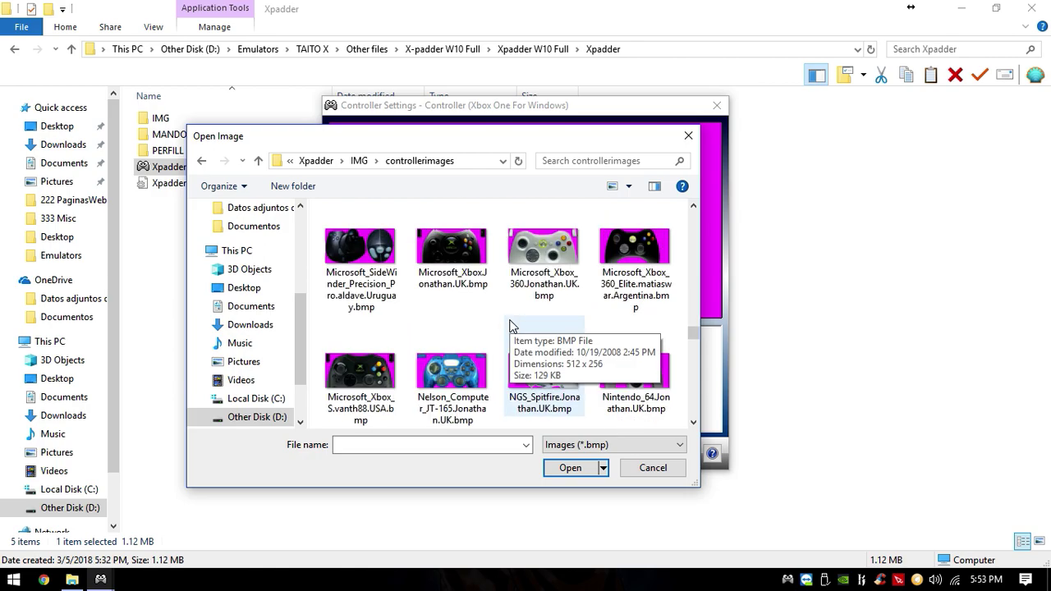
{"action": "scroll", "coordinate": [588, 300], "scroll_direction": "up", "scroll_amount": 10}
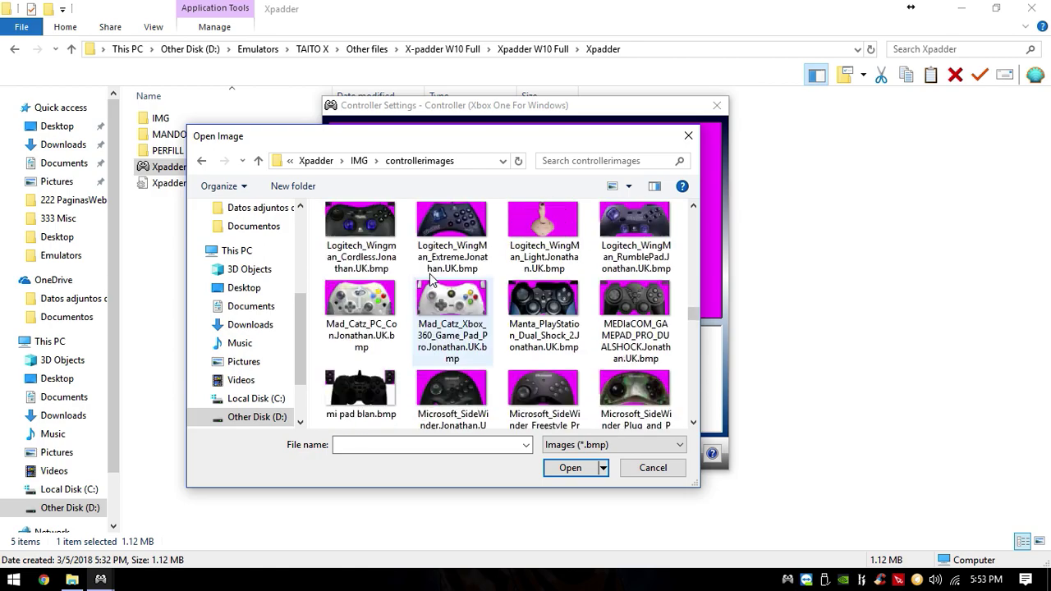
{"action": "left_click", "coordinate": [204, 162]}
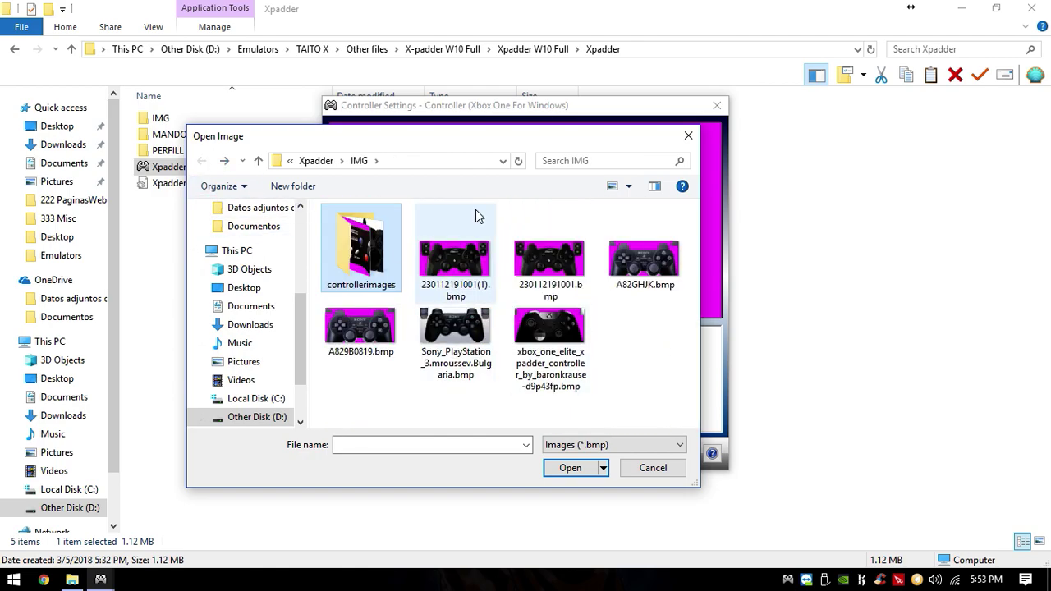
{"action": "double_click", "coordinate": [555, 347]}
{"action": "left_click_drag", "start_coordinate": [490, 113], "coordinate": [450, 134]}
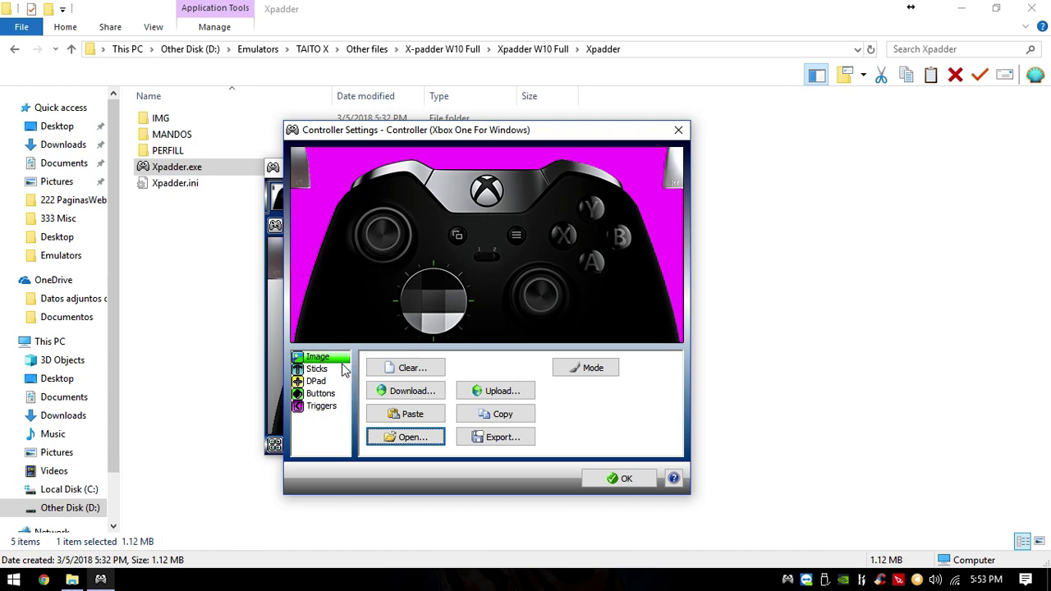
Enable Stick 1, Stick 2 and the DPad, placing each over its matching control on the controller image.
{"action": "left_click", "coordinate": [319, 369]}
{"action": "left_click", "coordinate": [370, 365]}
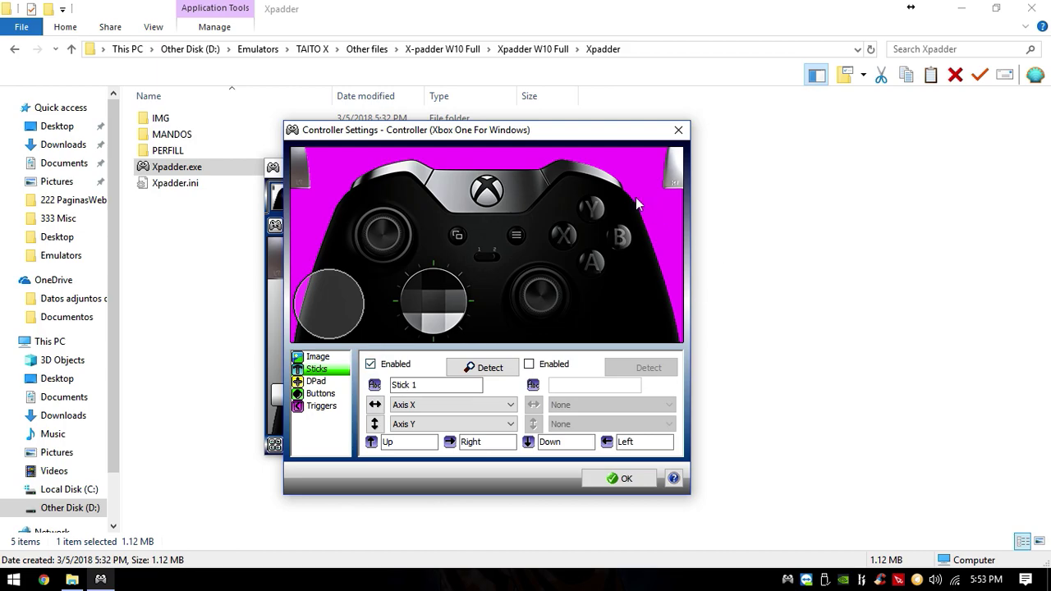
{"action": "left_click_drag", "start_coordinate": [335, 301], "coordinate": [389, 236]}
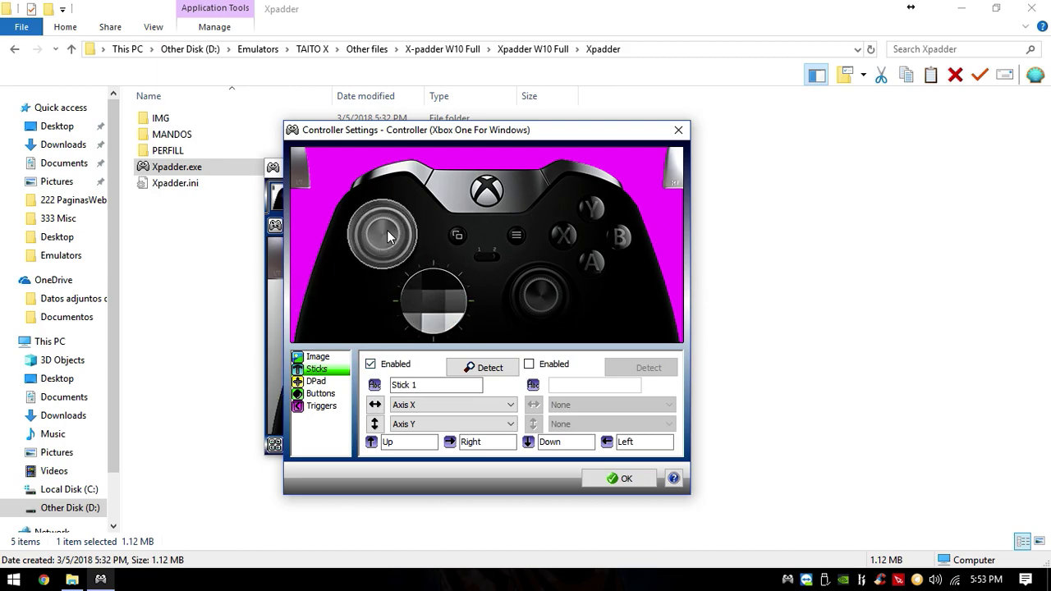
{"action": "left_click", "coordinate": [528, 366]}
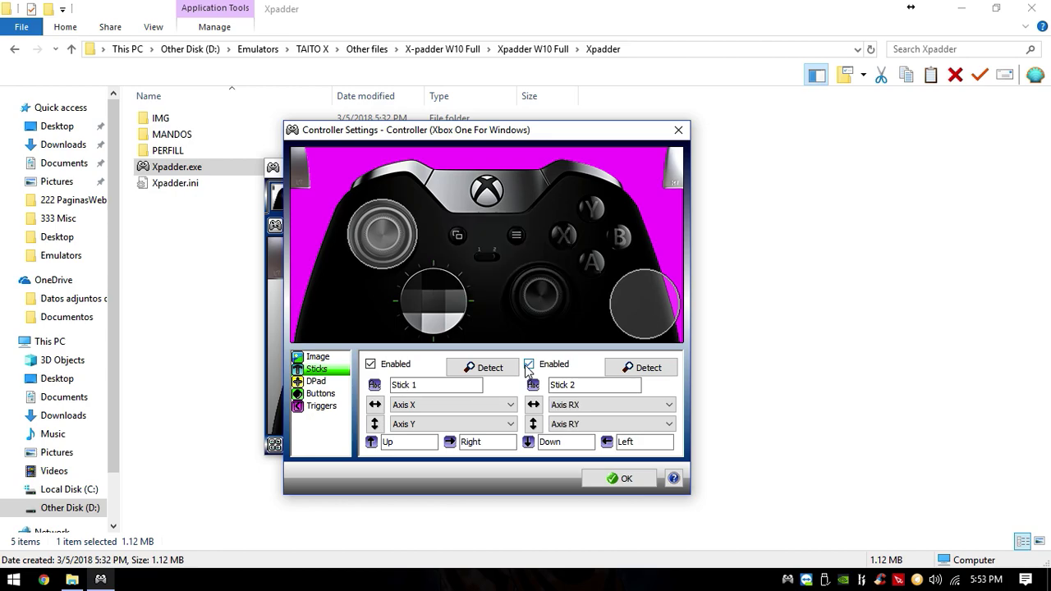
{"action": "left_click_drag", "start_coordinate": [640, 300], "coordinate": [548, 292]}
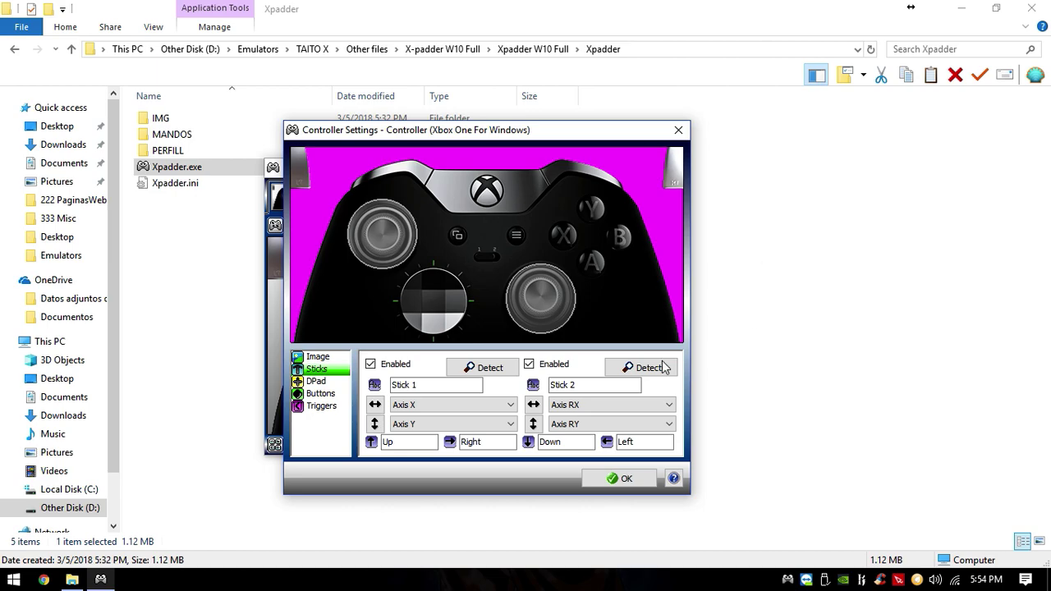
{"action": "left_click", "coordinate": [338, 382]}
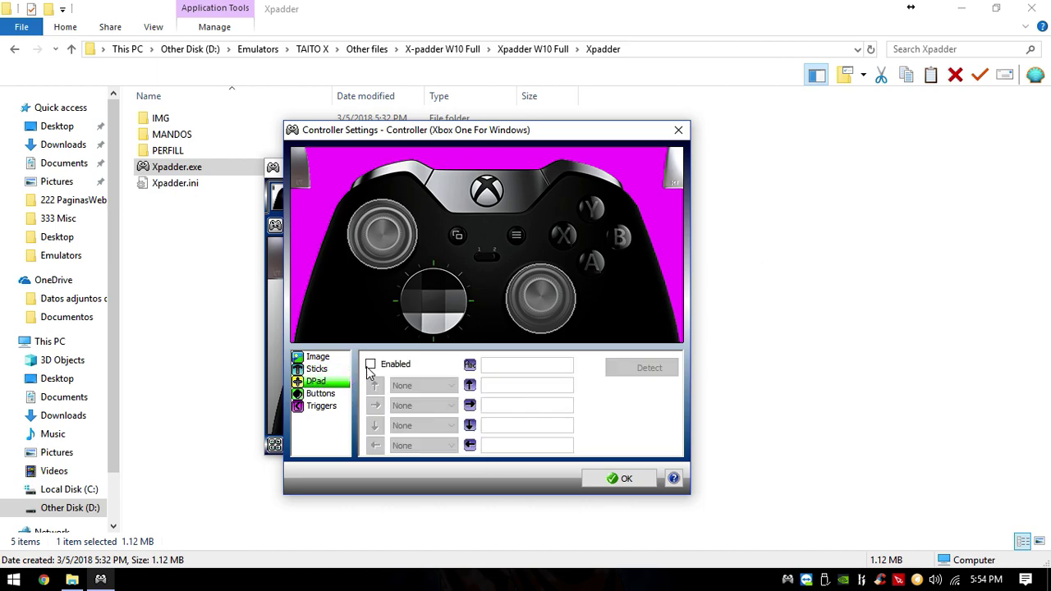
{"action": "left_click", "coordinate": [371, 364]}
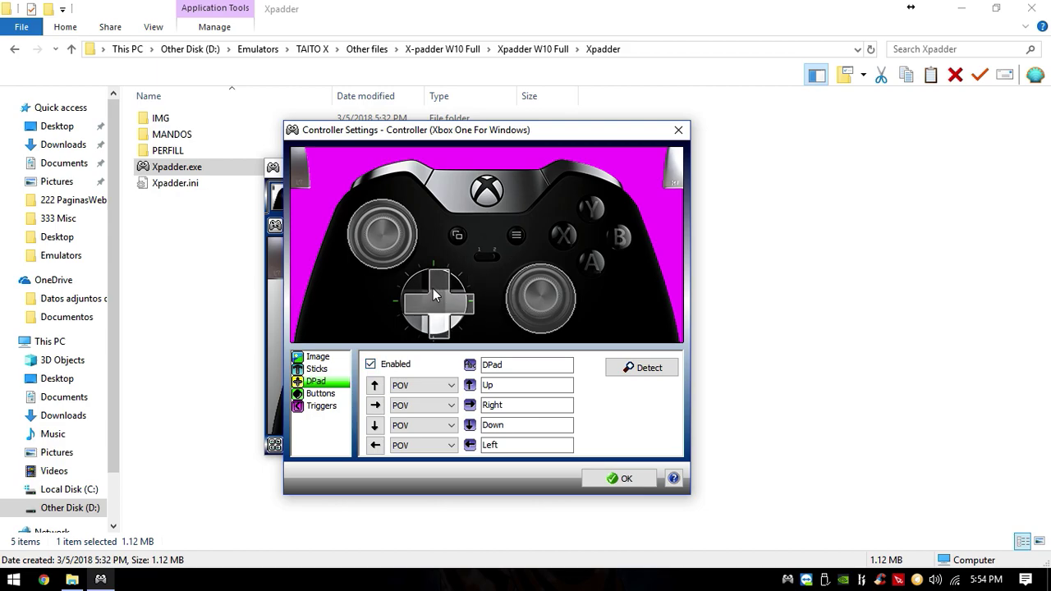
Add the gamepad buttons to the layout and place them over X, Y, A, B and both bumpers.
{"action": "left_click", "coordinate": [332, 395]}
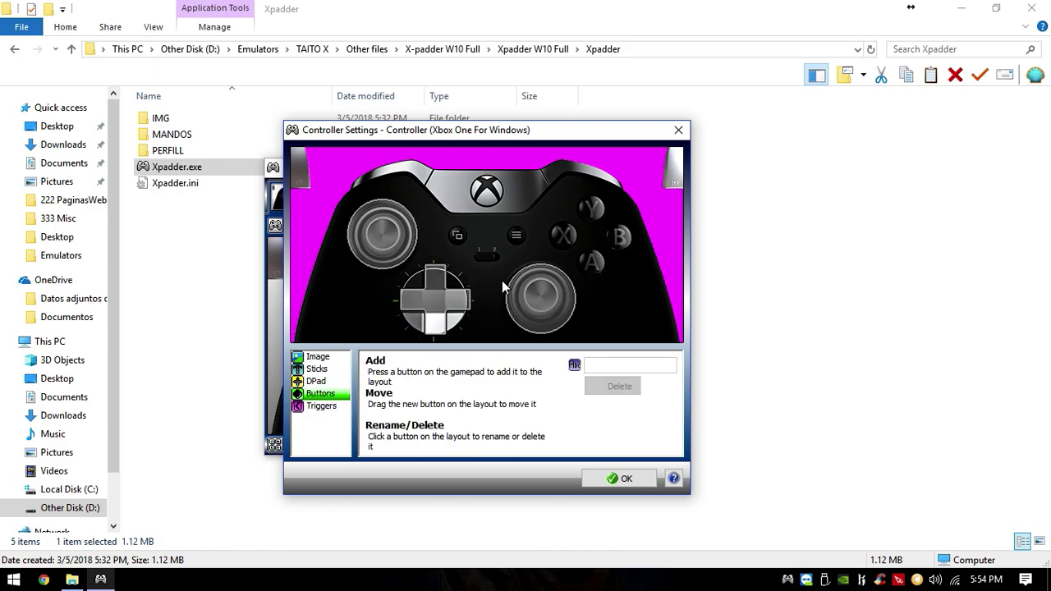
{"action": "left_click_drag", "start_coordinate": [477, 205], "coordinate": [566, 239]}
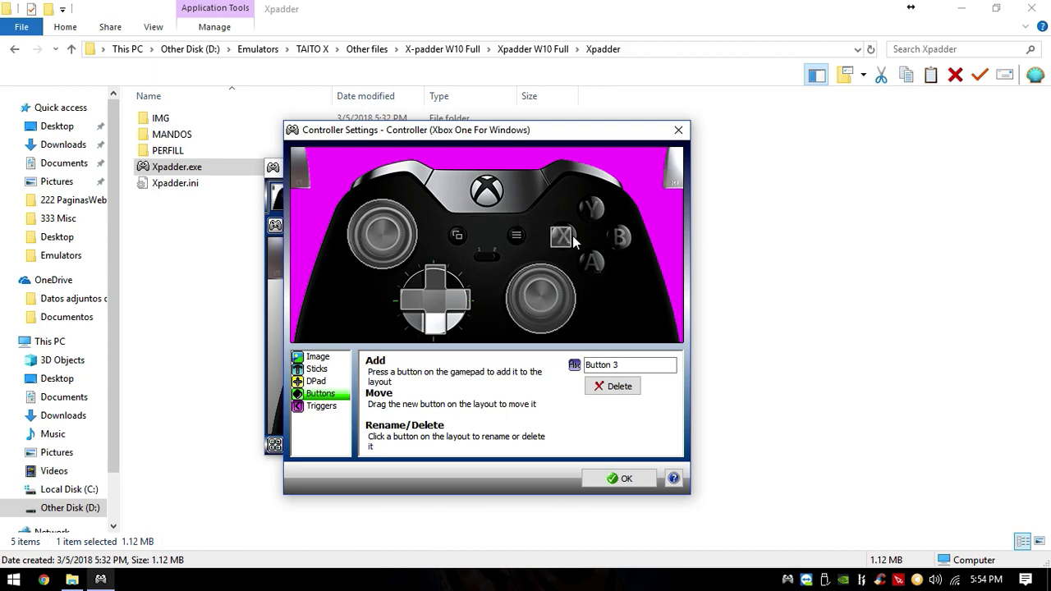
{"action": "left_click_drag", "start_coordinate": [395, 237], "coordinate": [595, 191]}
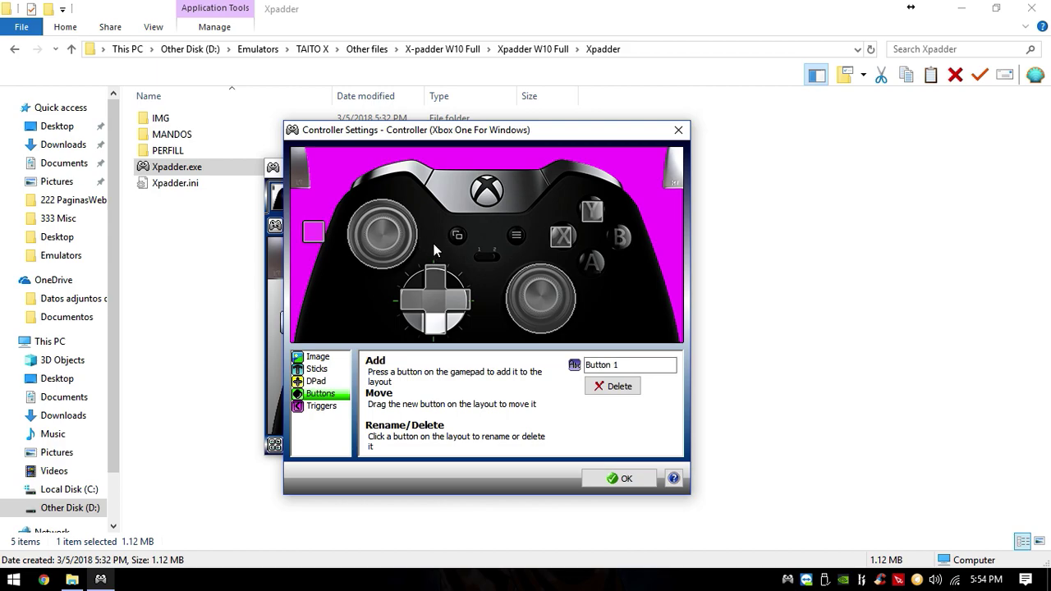
{"action": "left_click_drag", "start_coordinate": [304, 236], "coordinate": [603, 273]}
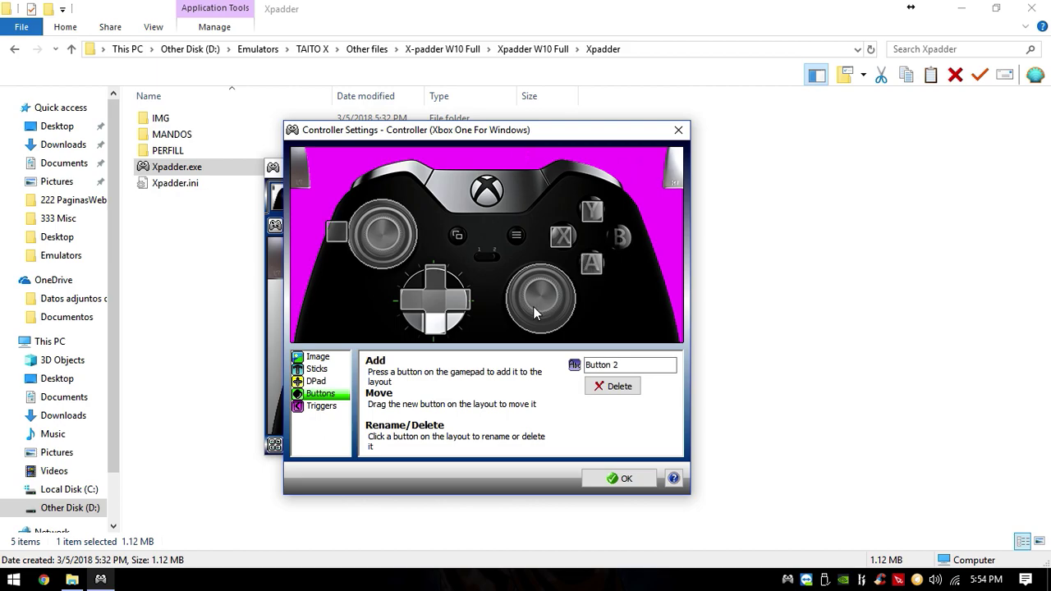
{"action": "left_click_drag", "start_coordinate": [340, 233], "coordinate": [626, 244]}
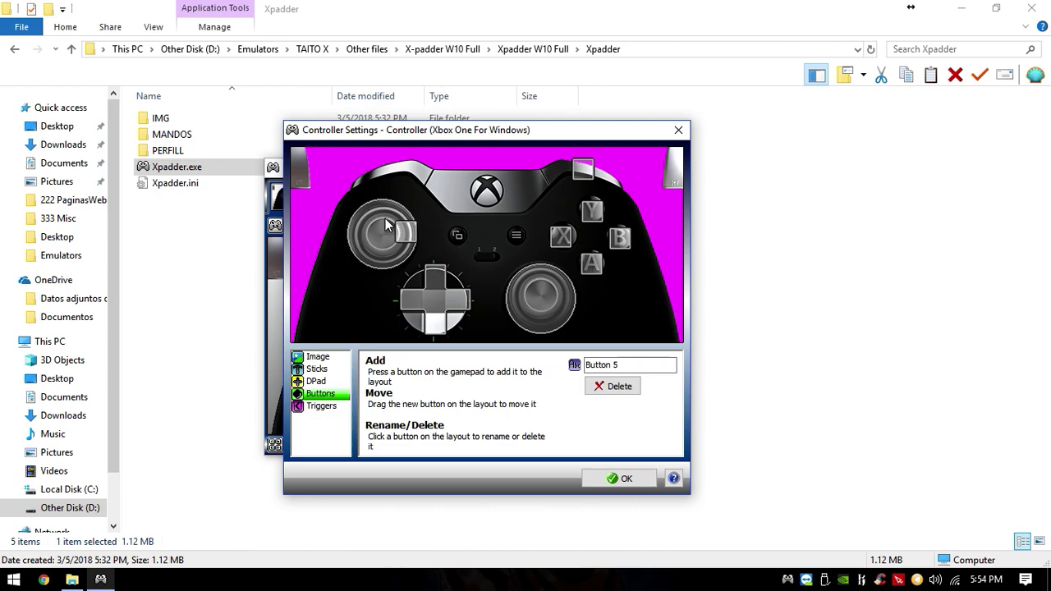
{"action": "left_click_drag", "start_coordinate": [408, 233], "coordinate": [386, 169]}
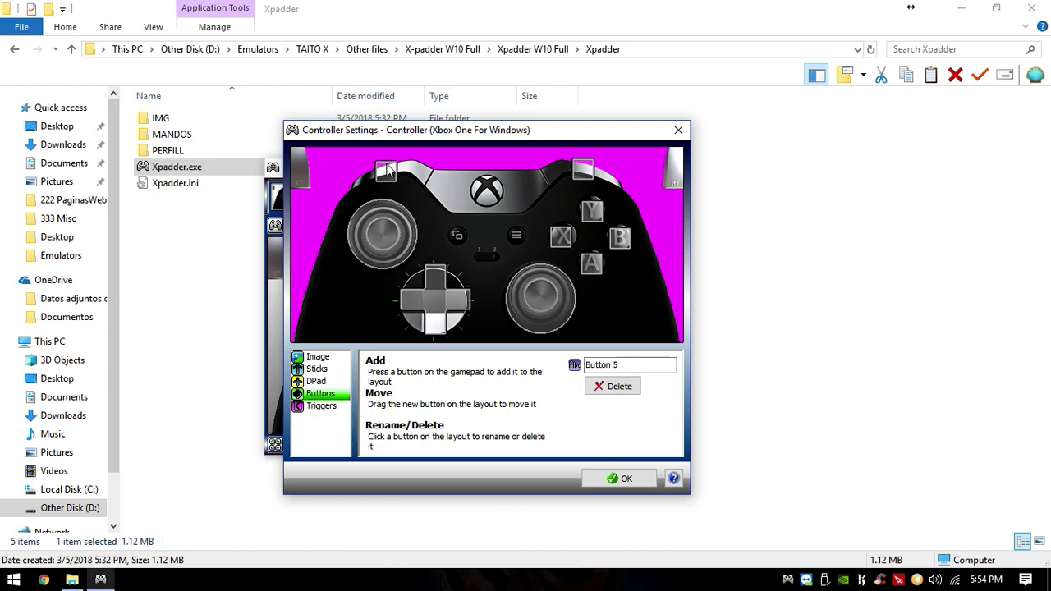
Enable the left and right triggers, cancel their detection, and accept the controller settings.
{"action": "left_click", "coordinate": [332, 408]}
{"action": "left_click", "coordinate": [371, 364]}
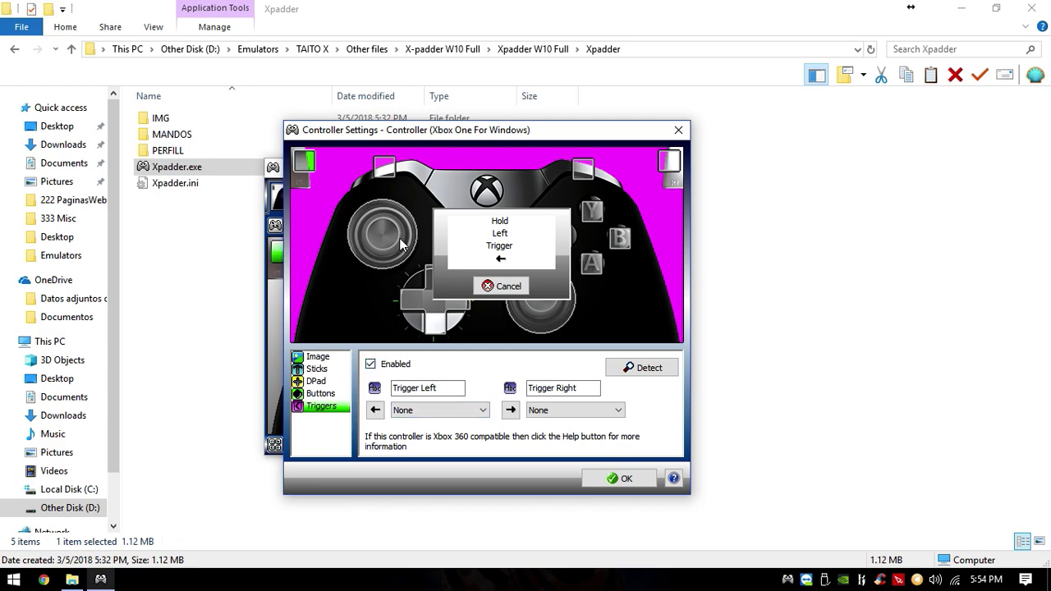
{"action": "left_click", "coordinate": [522, 287]}
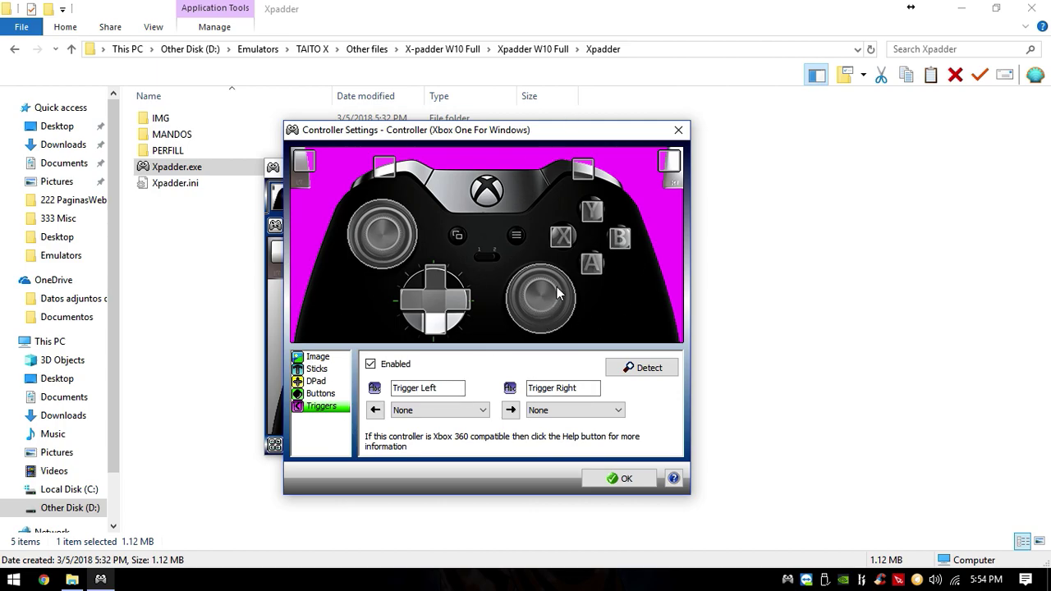
{"action": "left_click", "coordinate": [436, 283]}
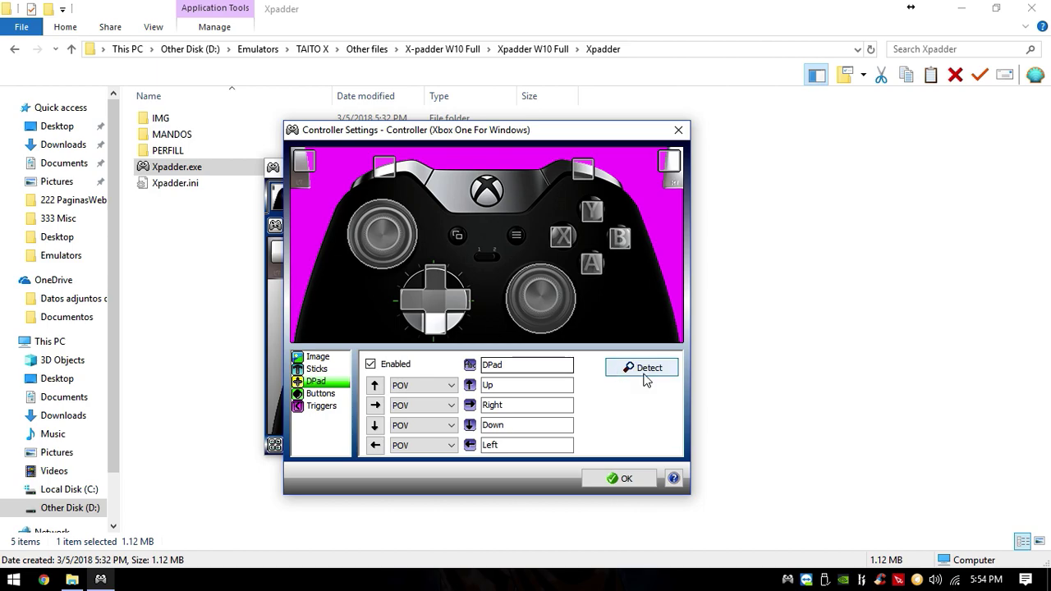
{"action": "left_click", "coordinate": [627, 479]}
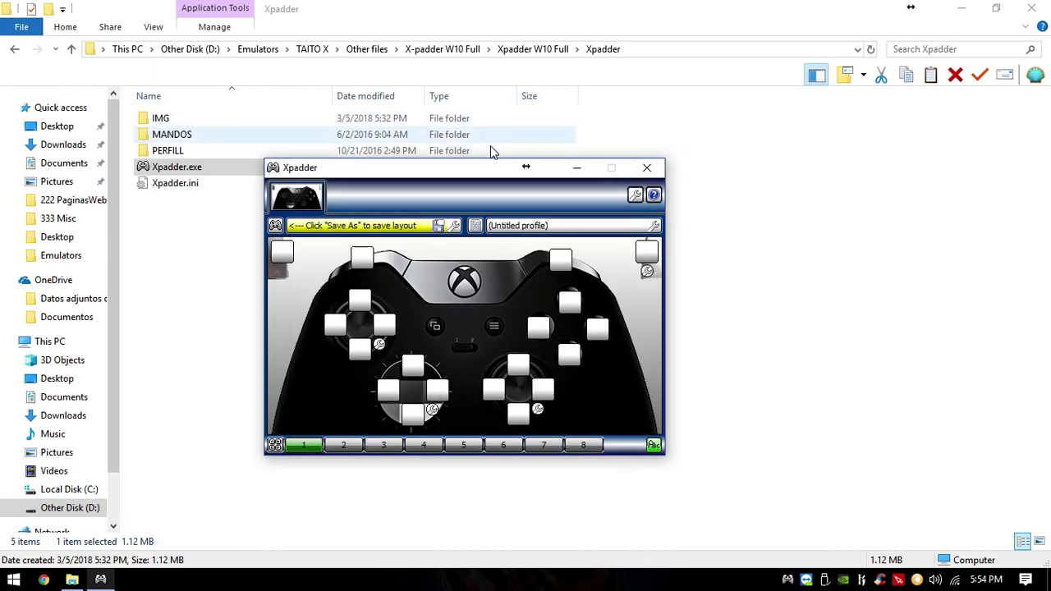
Assign the matching arrow keys to the DPad's down, up, right and left directions.
{"action": "left_click_drag", "start_coordinate": [423, 173], "coordinate": [427, 171]}
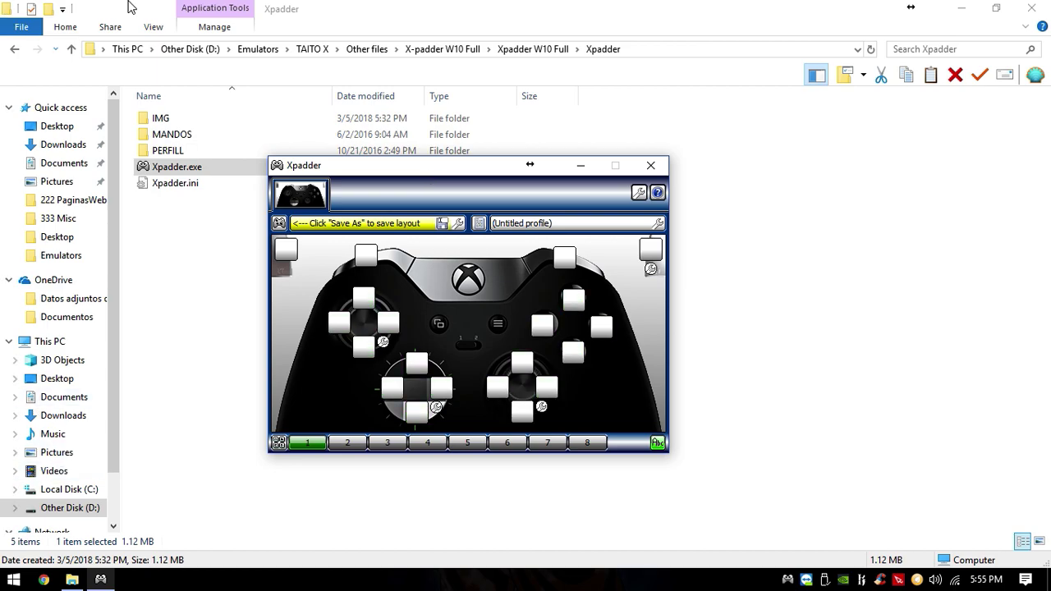
{"action": "left_click_drag", "start_coordinate": [416, 172], "coordinate": [413, 161]}
{"action": "left_click", "coordinate": [413, 407]}
{"action": "left_click", "coordinate": [413, 406]}
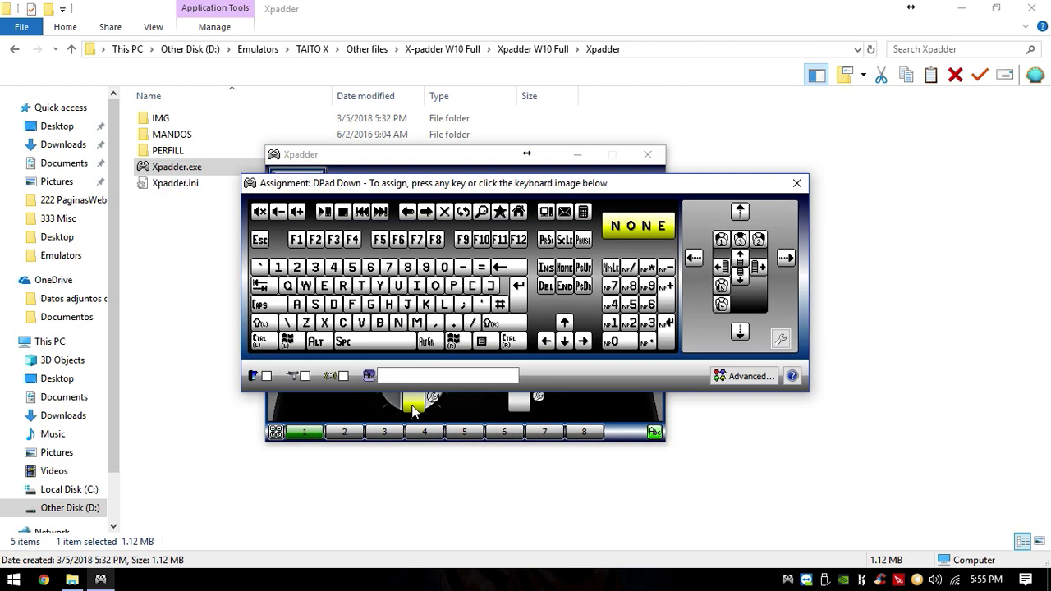
{"action": "left_click", "coordinate": [570, 351]}
{"action": "left_click", "coordinate": [414, 352]}
{"action": "left_click", "coordinate": [563, 330]}
{"action": "left_click", "coordinate": [443, 376]}
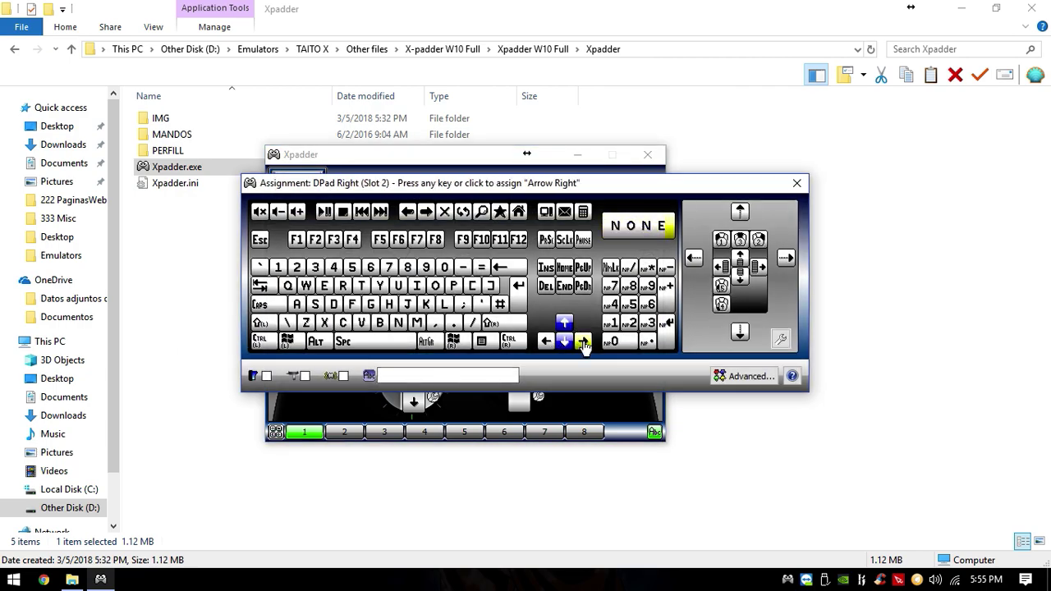
{"action": "left_click", "coordinate": [584, 346]}
{"action": "left_click", "coordinate": [389, 377]}
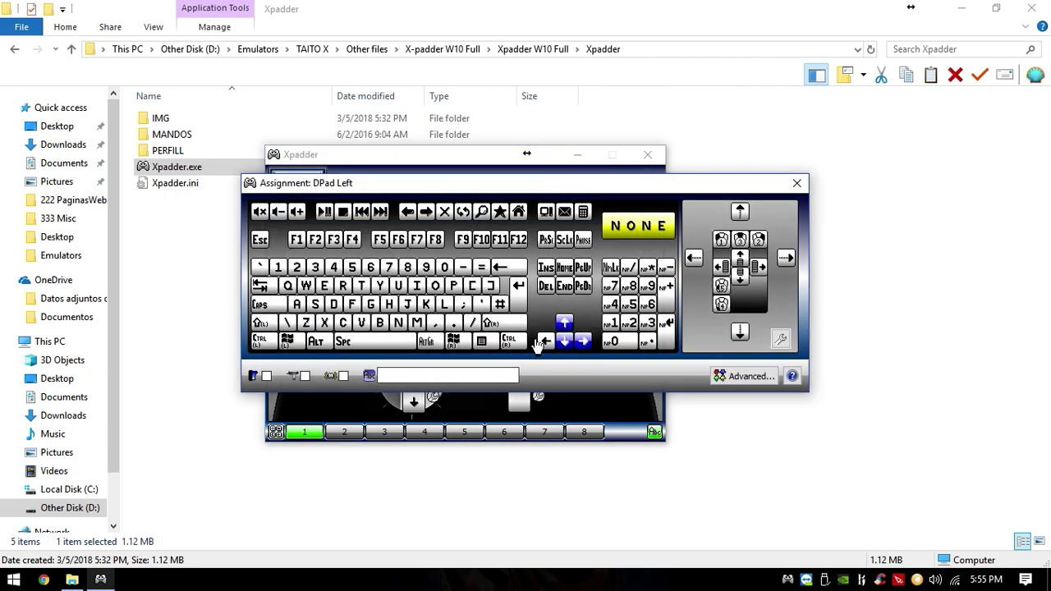
{"action": "left_click", "coordinate": [542, 346]}
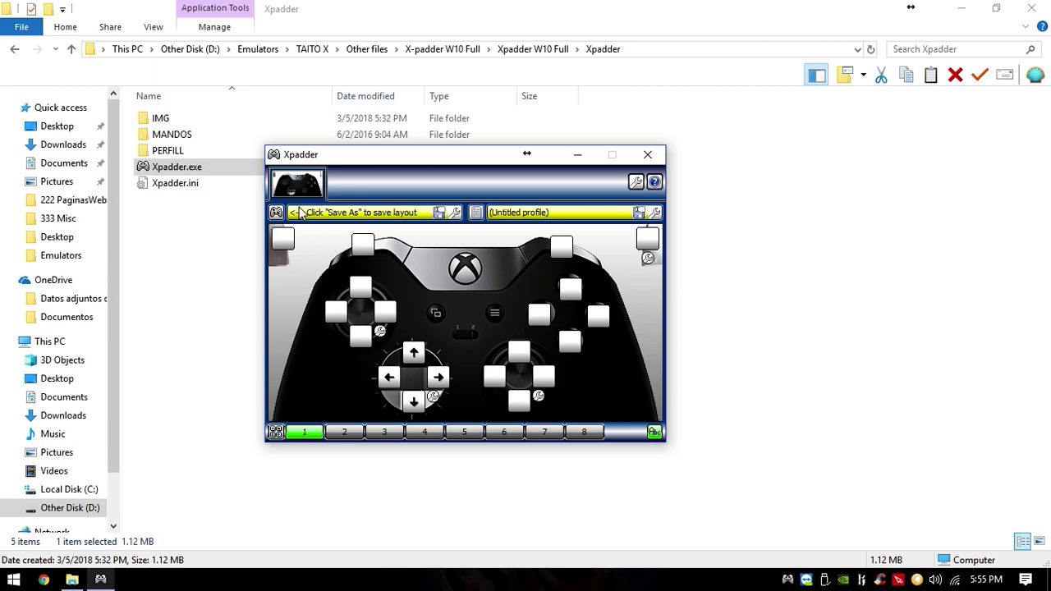
Add the View and Menu gamepad buttons to the controller layout, place them over their matching controls, and accept the settings.
{"action": "left_click", "coordinate": [278, 213]}
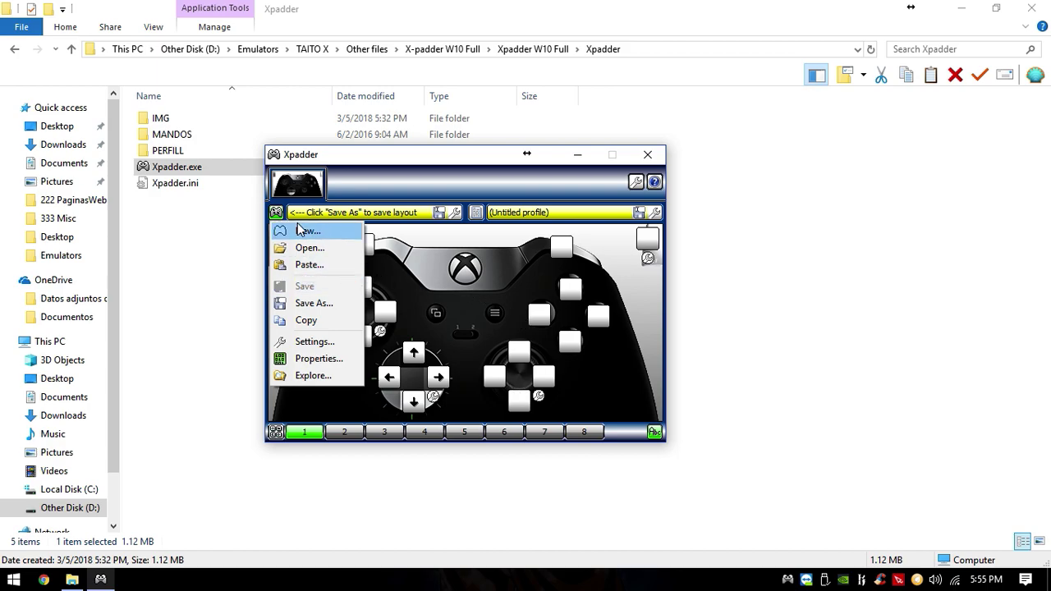
{"action": "left_click", "coordinate": [315, 341]}
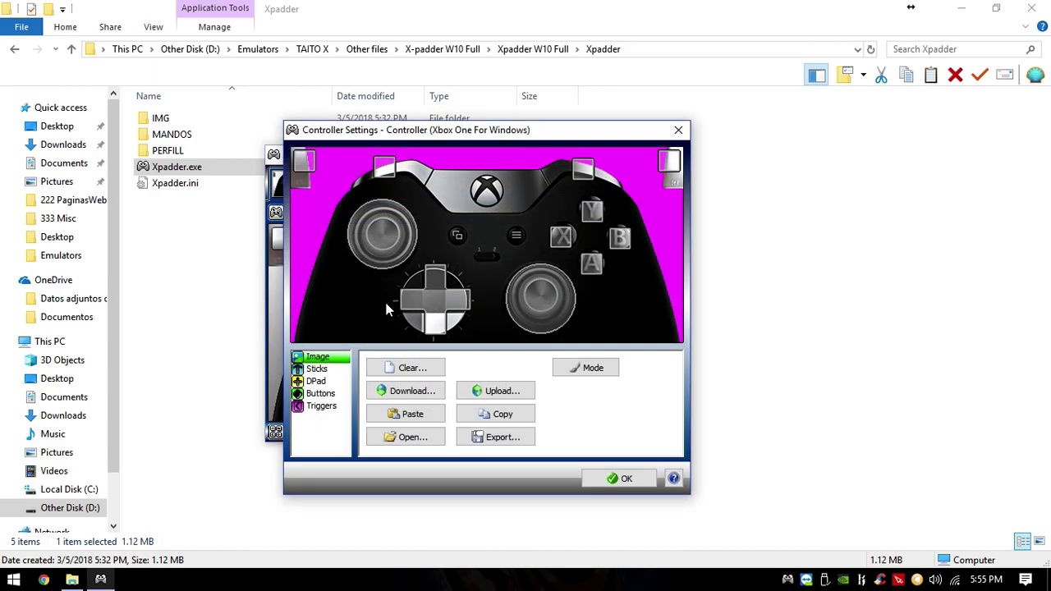
{"action": "left_click", "coordinate": [321, 393]}
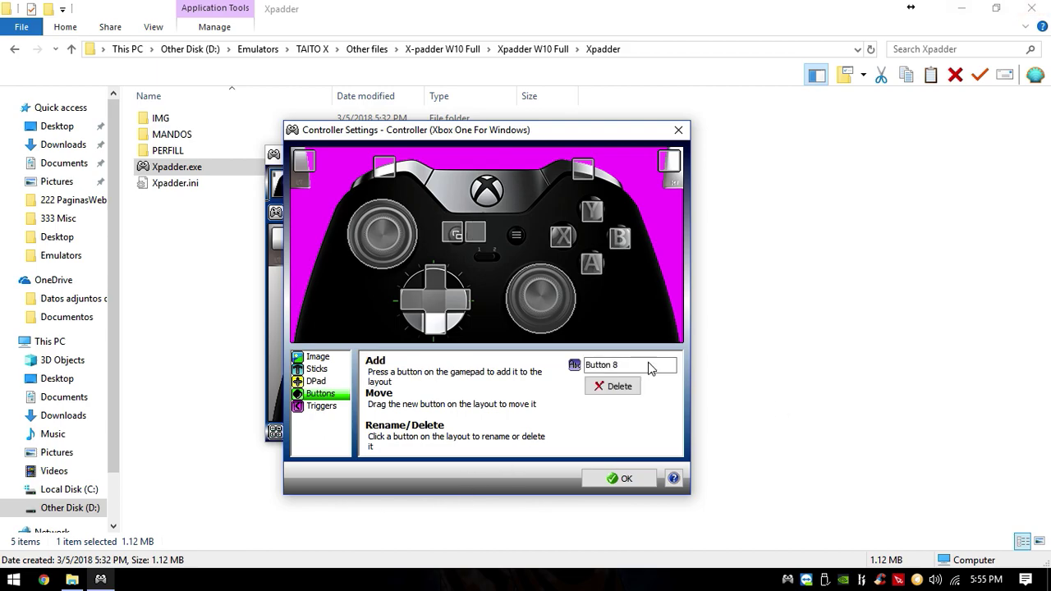
{"action": "left_click_drag", "start_coordinate": [475, 236], "coordinate": [517, 241]}
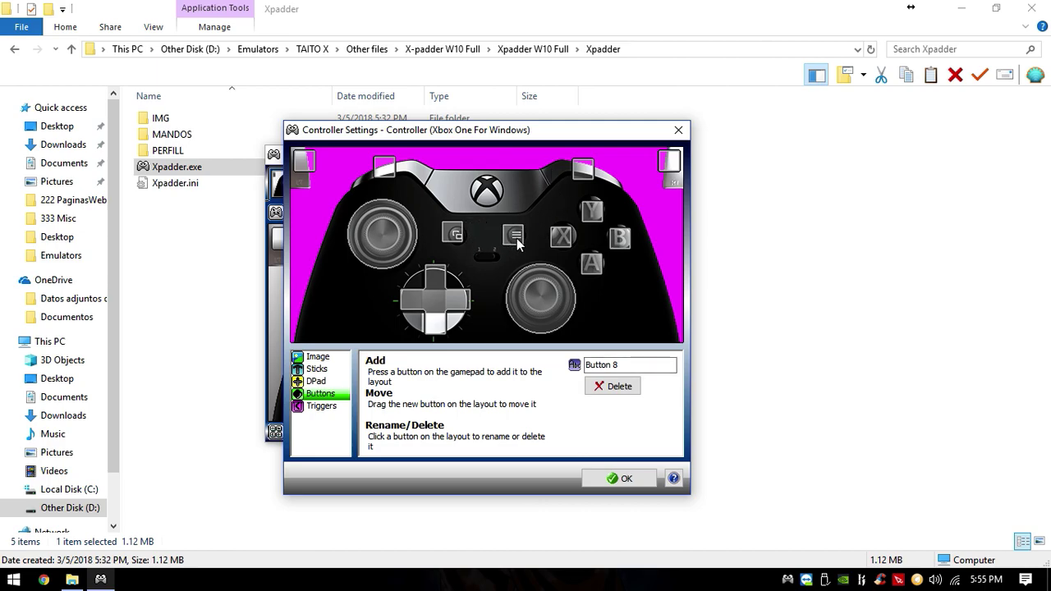
{"action": "left_click", "coordinate": [624, 479]}
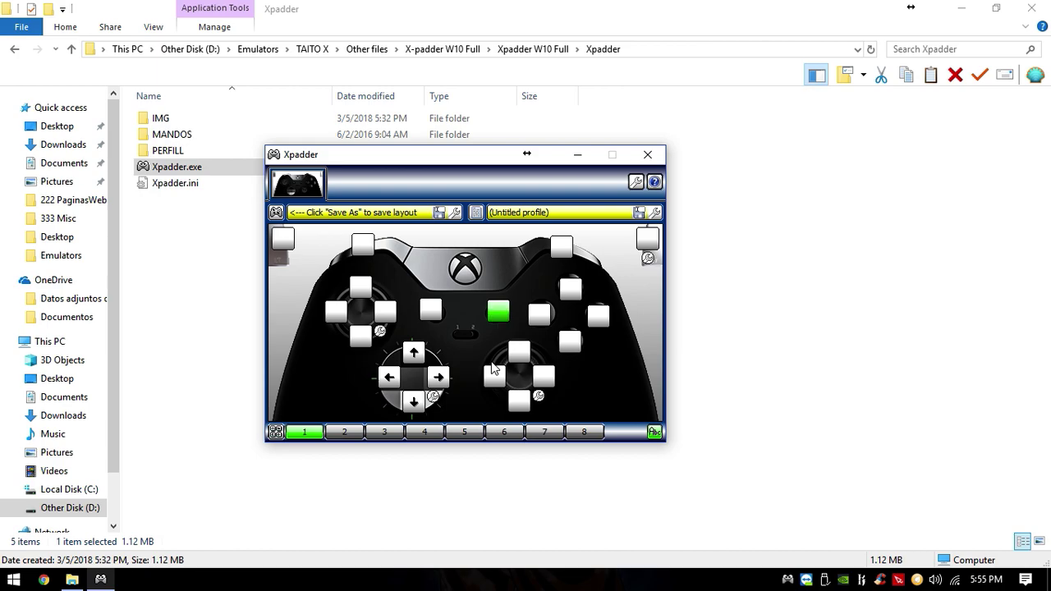
Assign Enter to the controller's Menu button and Space to its View button.
{"action": "left_click", "coordinate": [498, 313]}
{"action": "left_click", "coordinate": [521, 291]}
{"action": "left_click", "coordinate": [431, 316]}
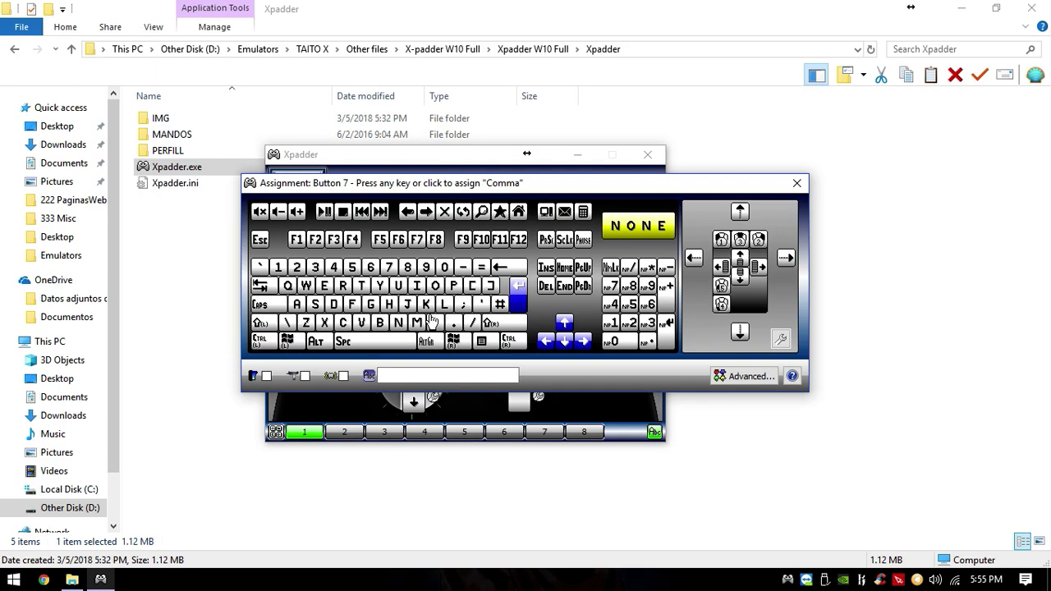
{"action": "left_click", "coordinate": [388, 341]}
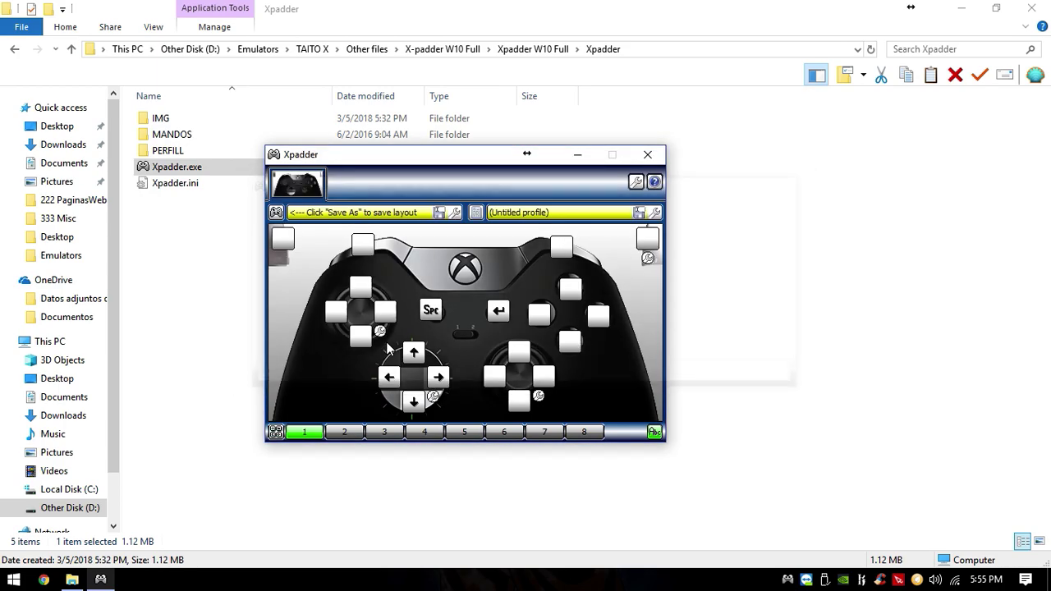
Assign the key Q to the X button, W to the Y button and E to the left bumper.
{"action": "left_click", "coordinate": [539, 313]}
{"action": "key", "text": "q"}
{"action": "left_click", "coordinate": [571, 292]}
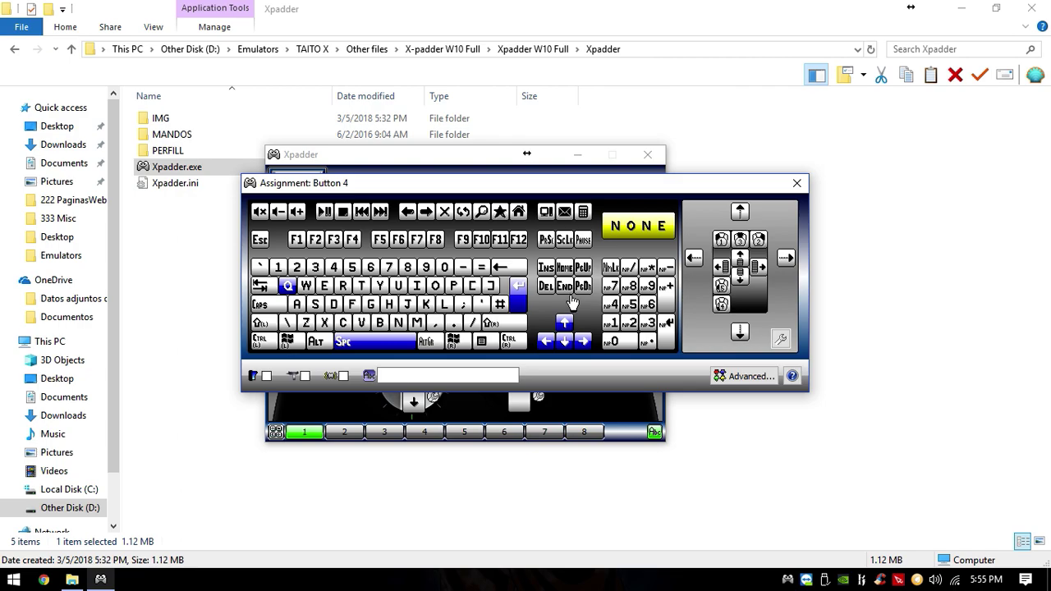
{"action": "key", "text": "w"}
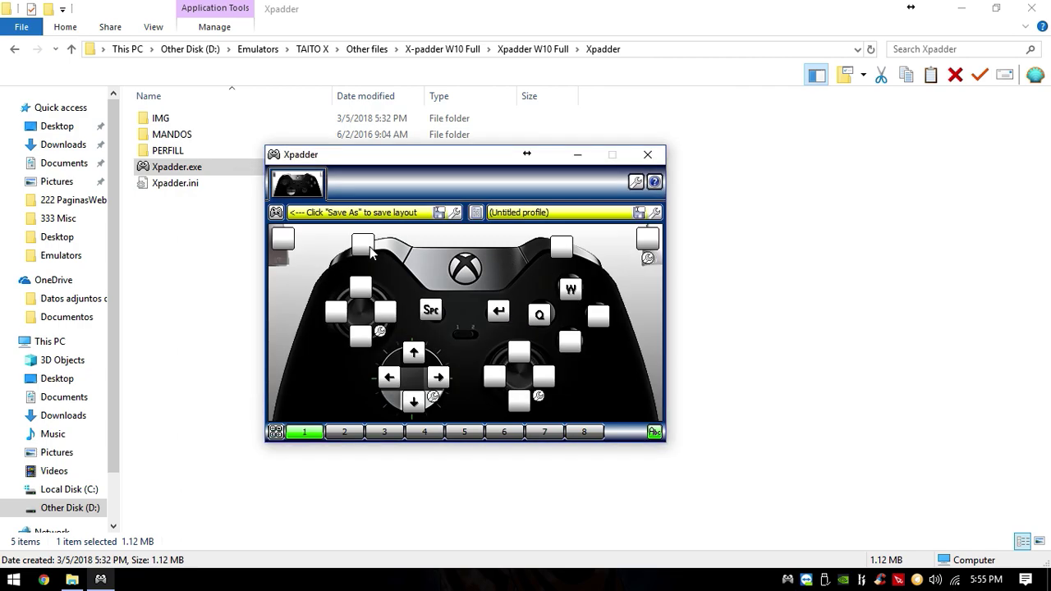
{"action": "left_click", "coordinate": [364, 246]}
{"action": "key", "text": "e"}
Assign the key A to the A button, S to the B button and D to the right bumper.
{"action": "left_click", "coordinate": [570, 342]}
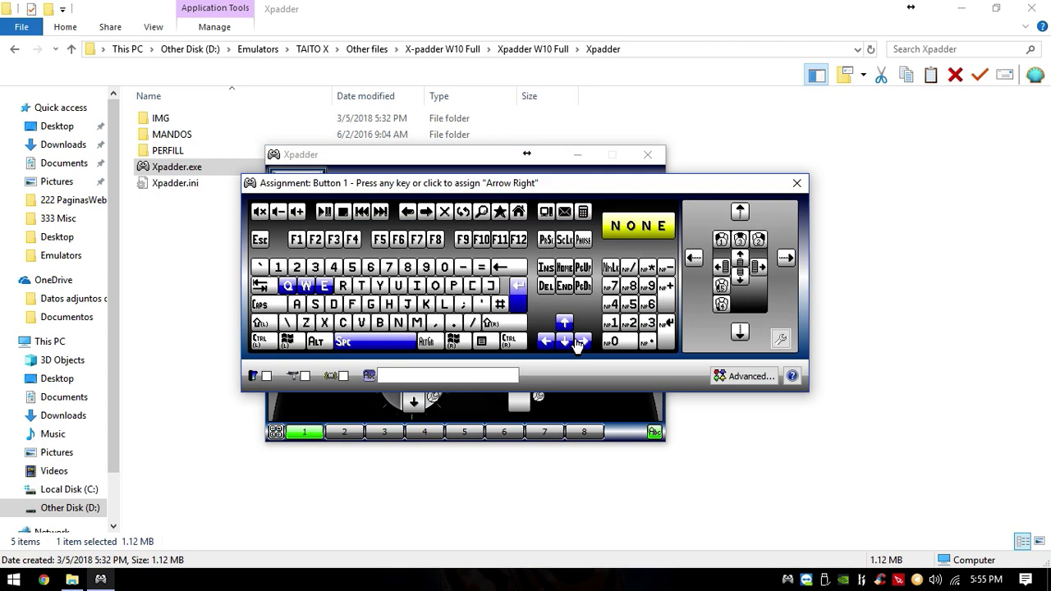
{"action": "key", "text": "a"}
{"action": "left_click", "coordinate": [600, 313]}
{"action": "key", "text": "s"}
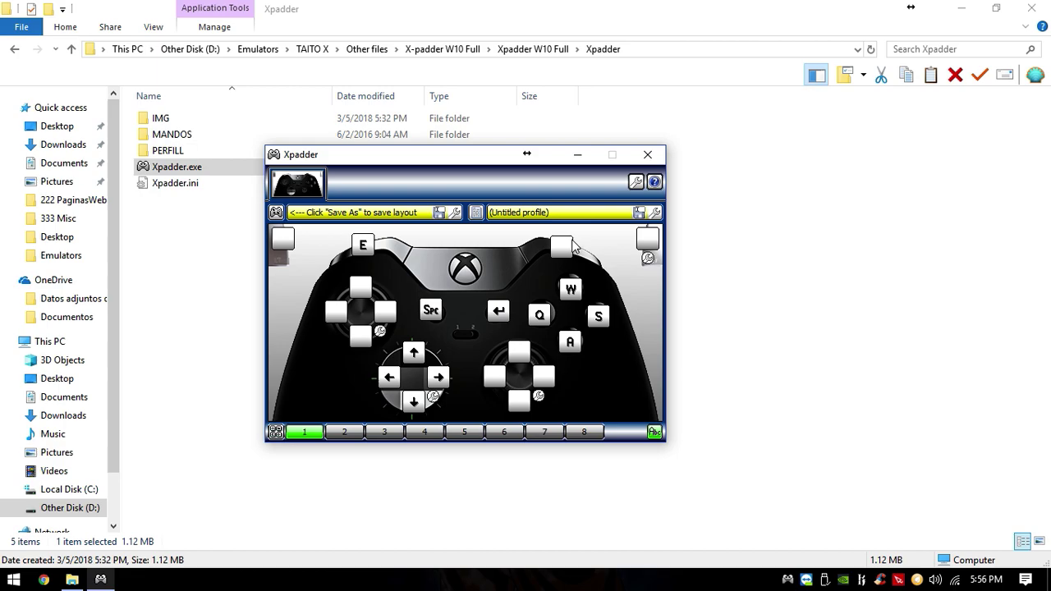
{"action": "left_click", "coordinate": [567, 246]}
{"action": "key", "text": "d"}
Save the key assignments as a profile named taito in the Xpadder folder.
{"action": "left_click_drag", "start_coordinate": [485, 168], "coordinate": [514, 159]}
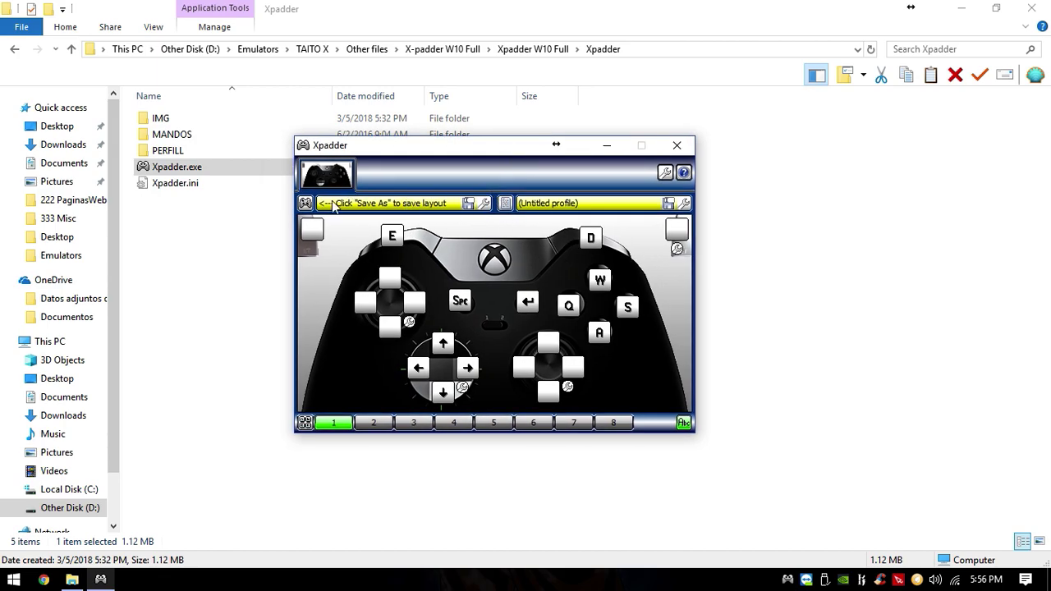
{"action": "left_click", "coordinate": [306, 204]}
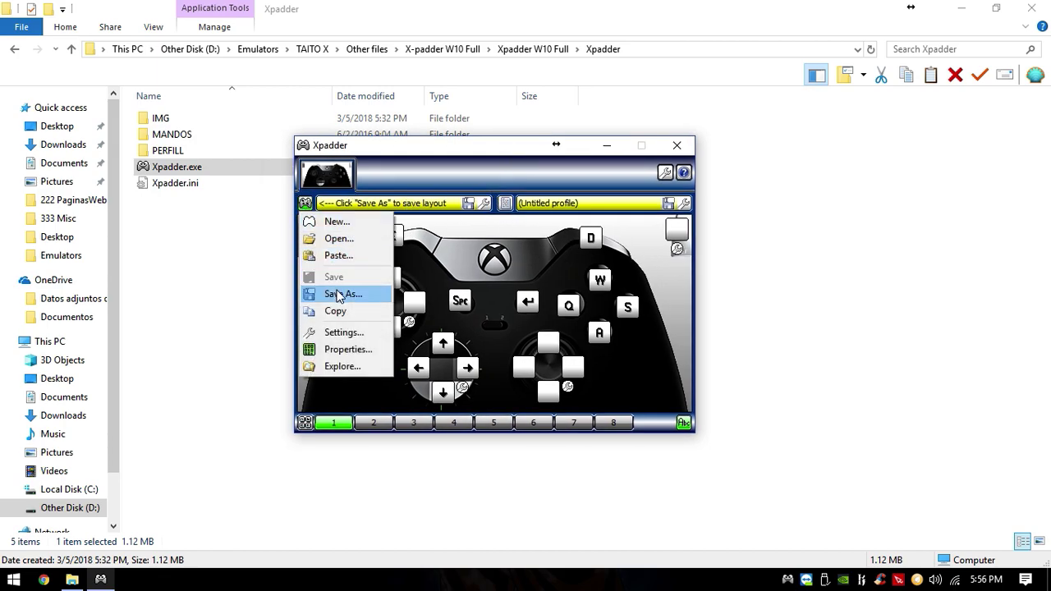
{"action": "left_click", "coordinate": [510, 203]}
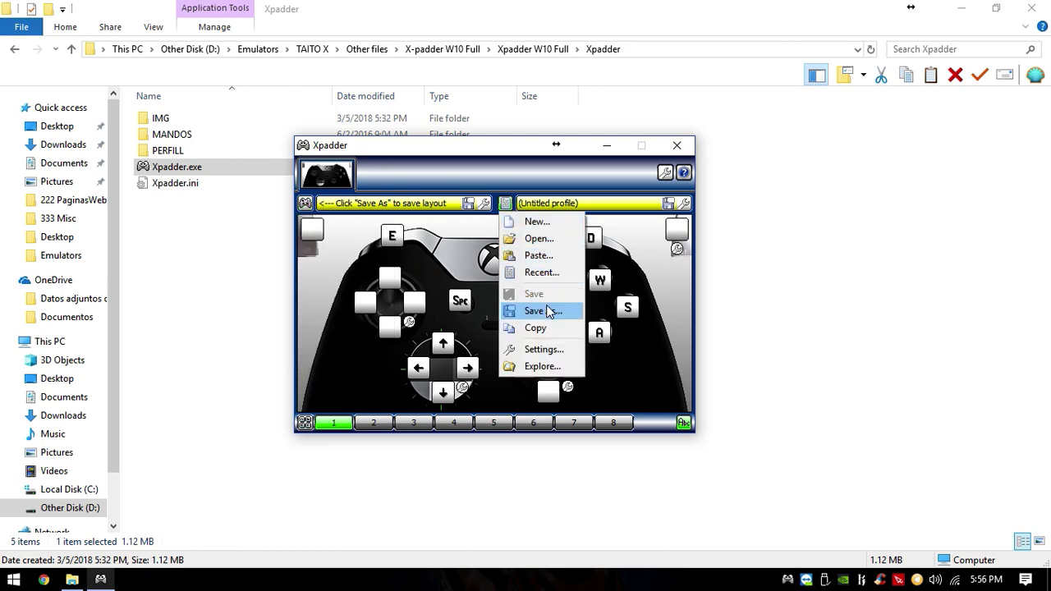
{"action": "left_click", "coordinate": [545, 310]}
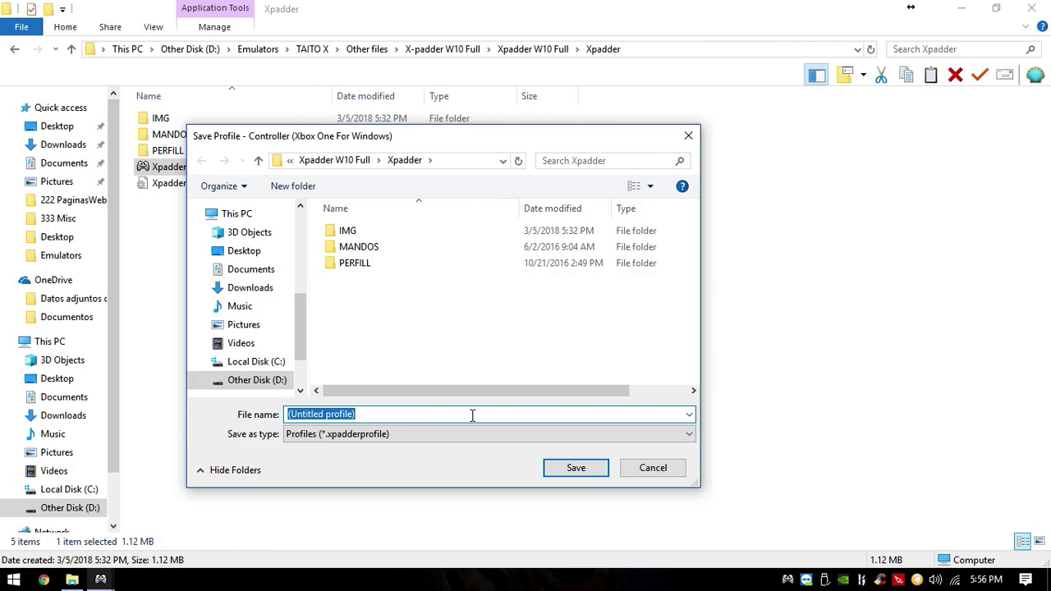
{"action": "type", "text": "taito"}
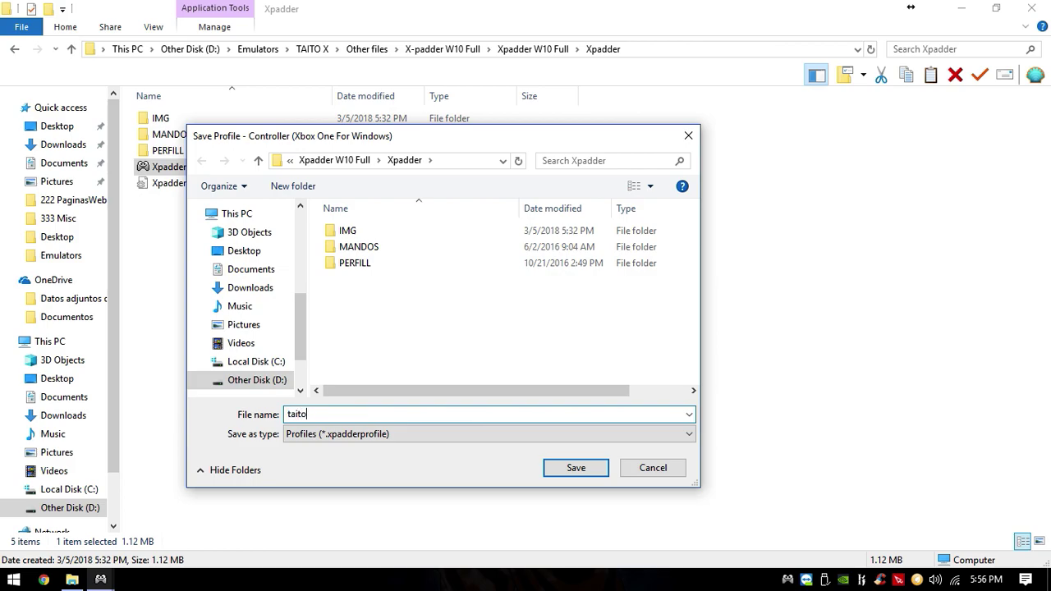
{"action": "left_click", "coordinate": [597, 469]}
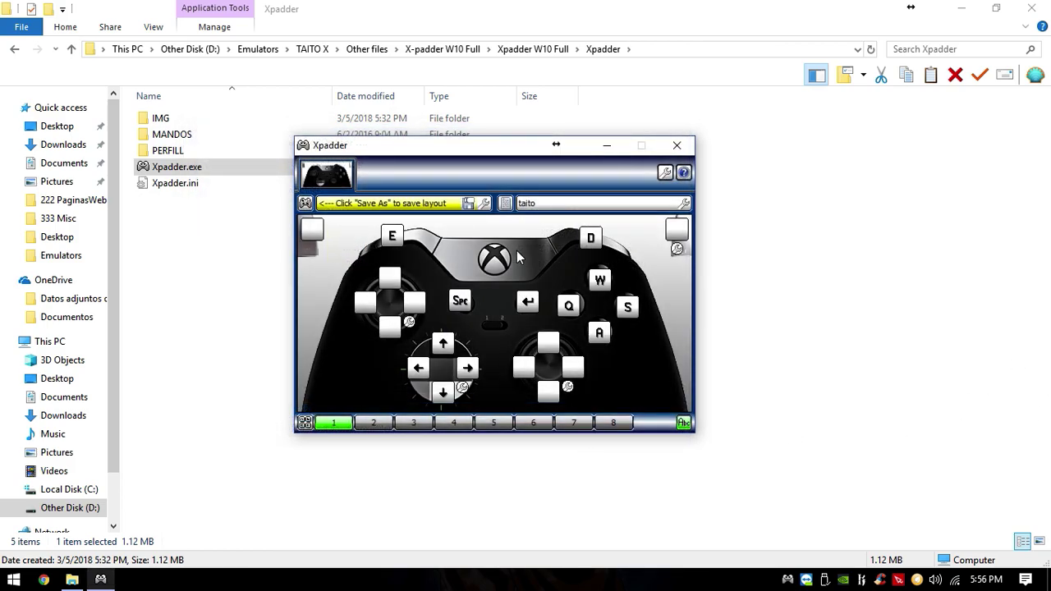
Save the controller layout under the suggested name Controller (Xbox One For Windows) and close the Xpadder window.
{"action": "left_click", "coordinate": [305, 203]}
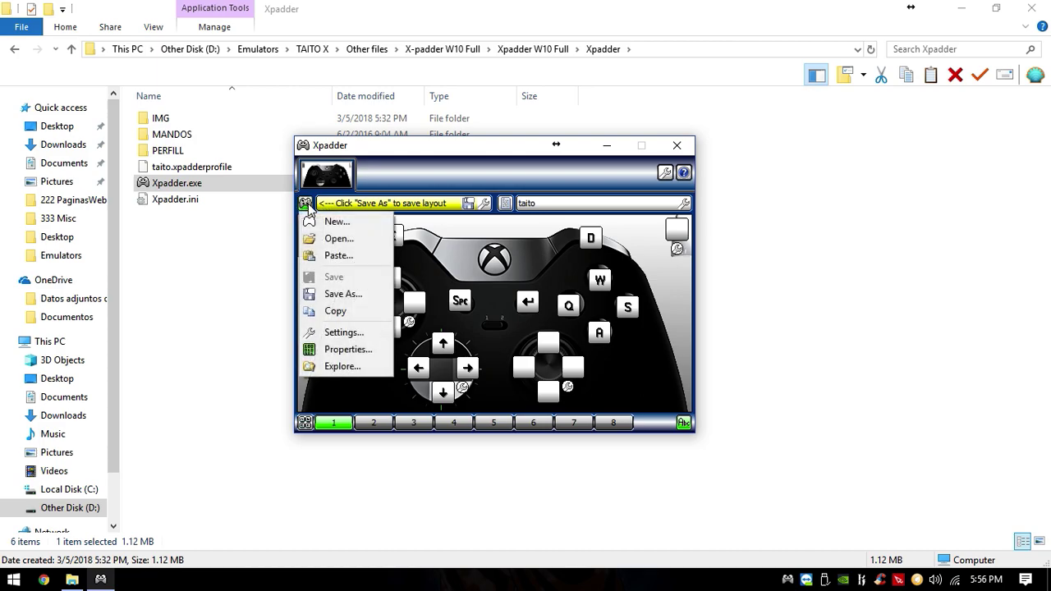
{"action": "left_click", "coordinate": [361, 294]}
{"action": "left_click", "coordinate": [567, 470]}
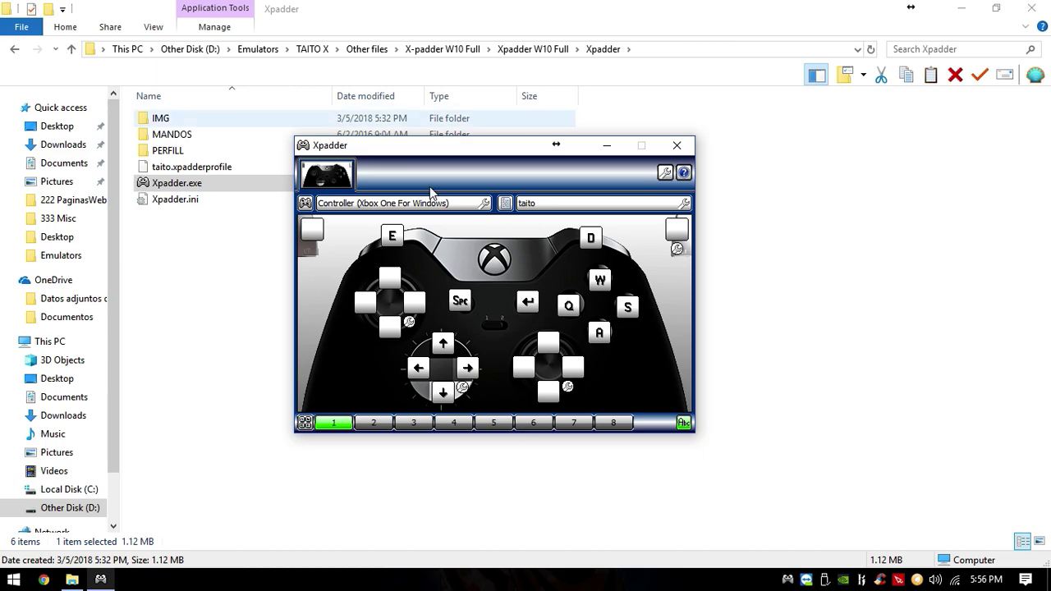
{"action": "left_click_drag", "start_coordinate": [523, 146], "coordinate": [575, 176]}
{"action": "left_click", "coordinate": [729, 175]}
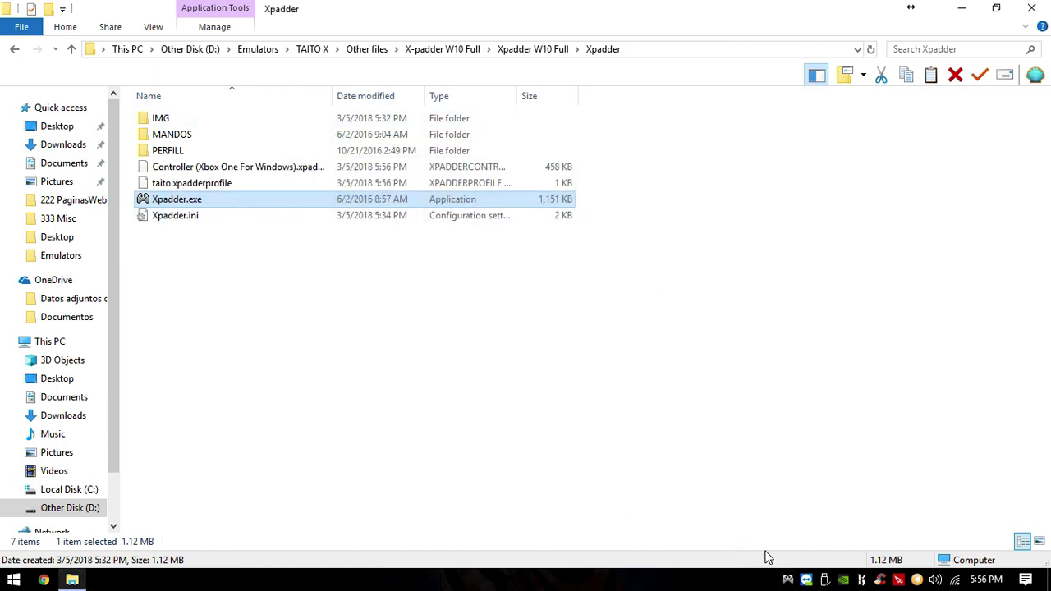
Back out of the Xpadder folders, close the file window, and launch the TAITO Type X loader from the desktop dock.
{"action": "left_click", "coordinate": [496, 369]}
{"action": "left_click", "coordinate": [14, 51]}
{"action": "left_click", "coordinate": [14, 51]}
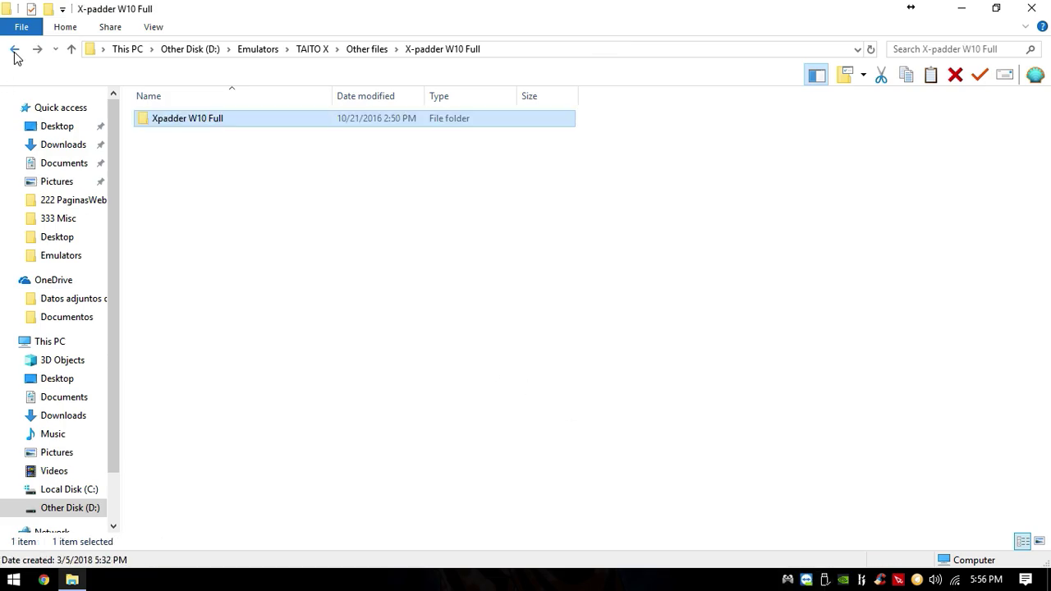
{"action": "left_click", "coordinate": [14, 52]}
{"action": "left_click", "coordinate": [1032, 7]}
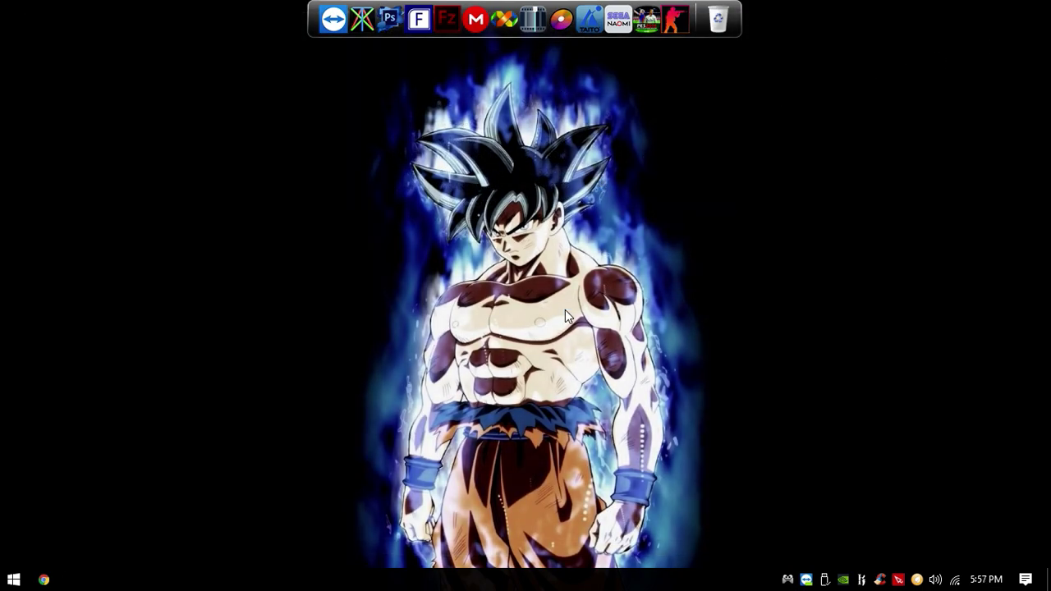
{"action": "left_click", "coordinate": [589, 20]}
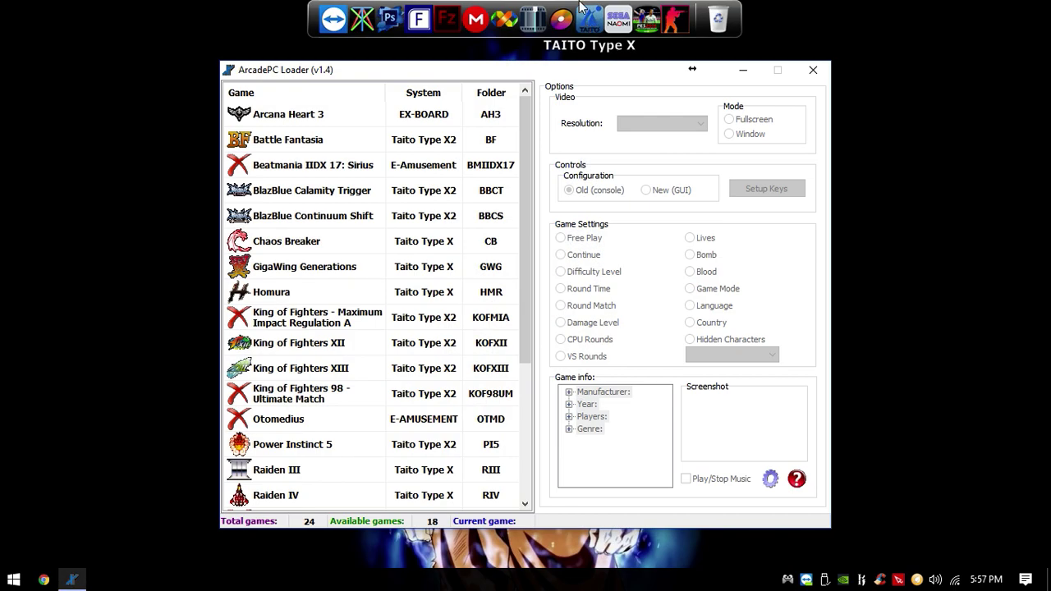
Look through the game entries from BlazBlue Calamity Trigger to Homura, checking their info and available settings.
{"action": "left_click", "coordinate": [308, 191]}
{"action": "left_click", "coordinate": [309, 216]}
{"action": "left_click", "coordinate": [310, 242]}
{"action": "left_click", "coordinate": [312, 271]}
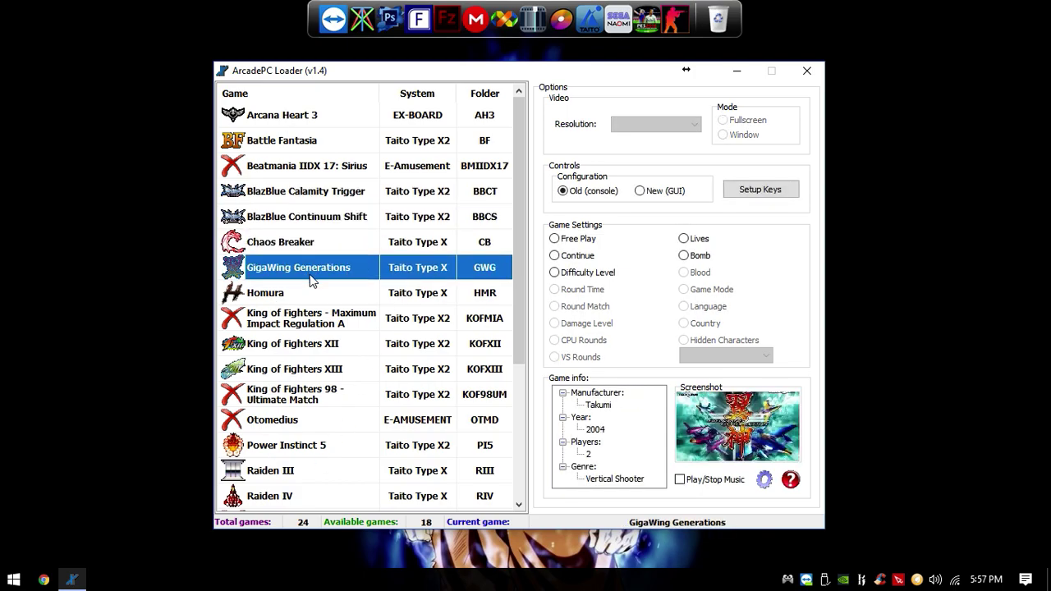
{"action": "left_click", "coordinate": [312, 296]}
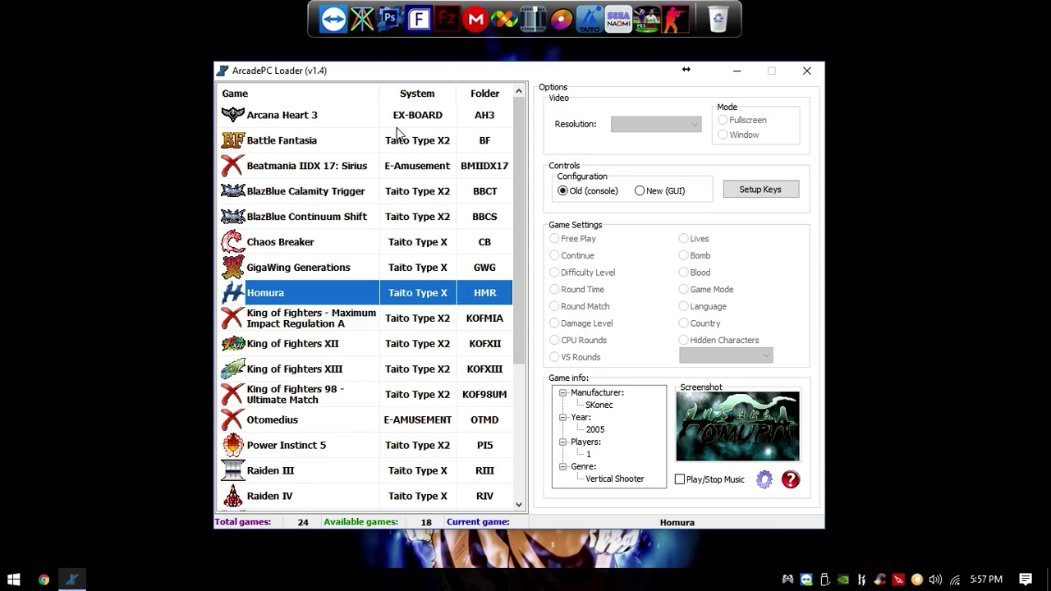
Examine the games marked with a red X, including Samurai Shodown - Edge of Destiny, Otomedius and Taisen Hot Gimmick 5.
{"action": "scroll", "coordinate": [515, 155], "scroll_direction": "down", "scroll_amount": 3}
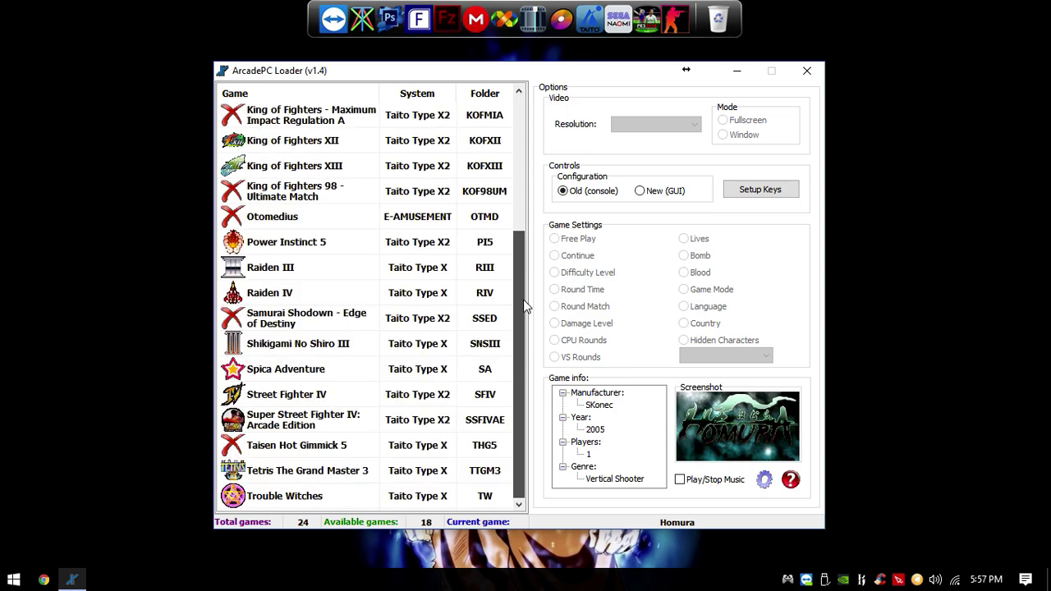
{"action": "left_click", "coordinate": [279, 318]}
{"action": "scroll", "coordinate": [518, 329], "scroll_direction": "up", "scroll_amount": 3}
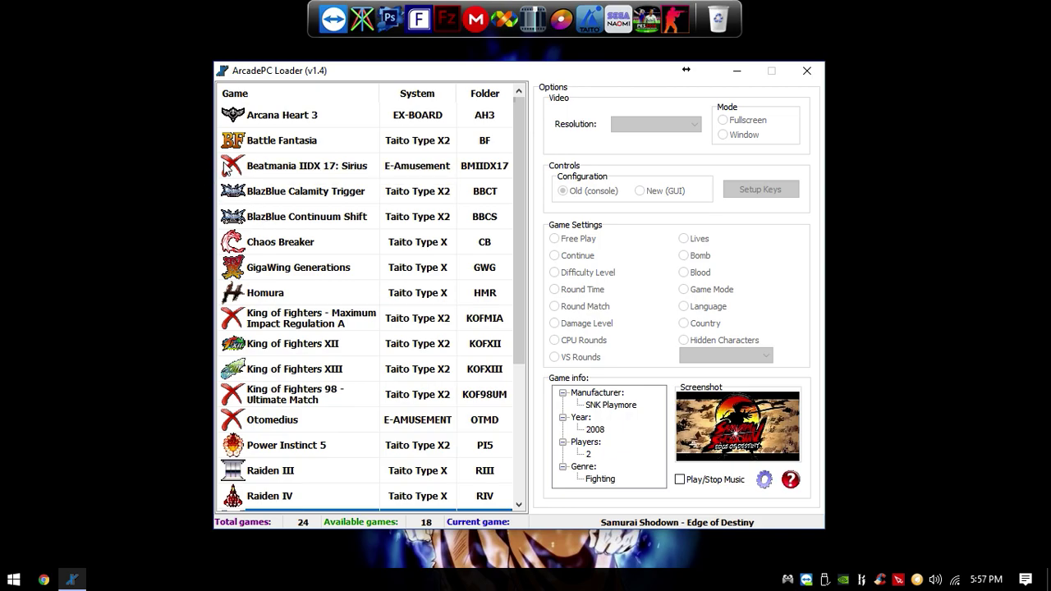
{"action": "scroll", "coordinate": [515, 273], "scroll_direction": "down", "scroll_amount": 1}
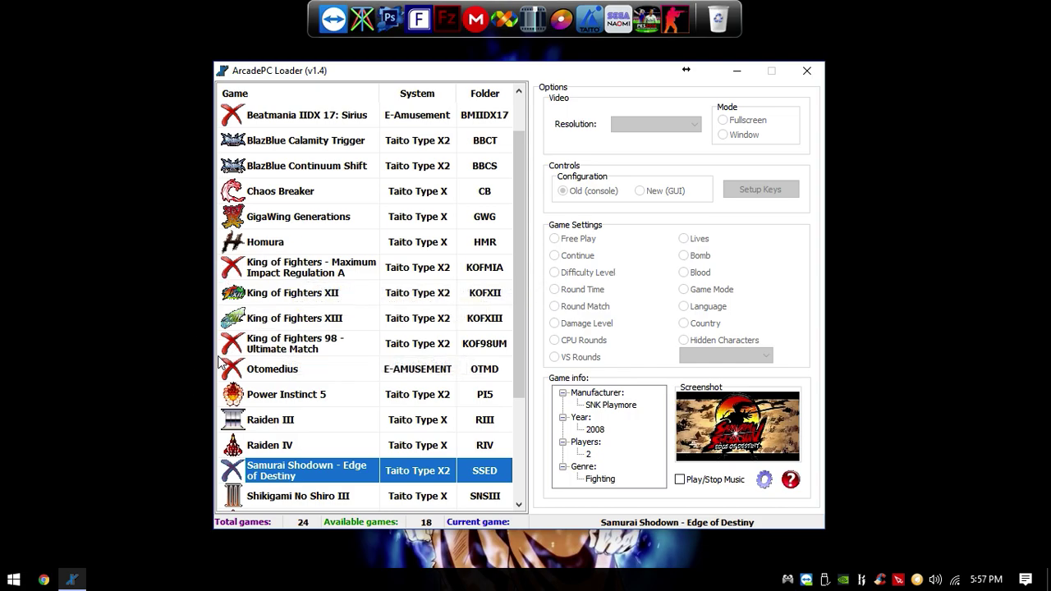
{"action": "left_click", "coordinate": [335, 369]}
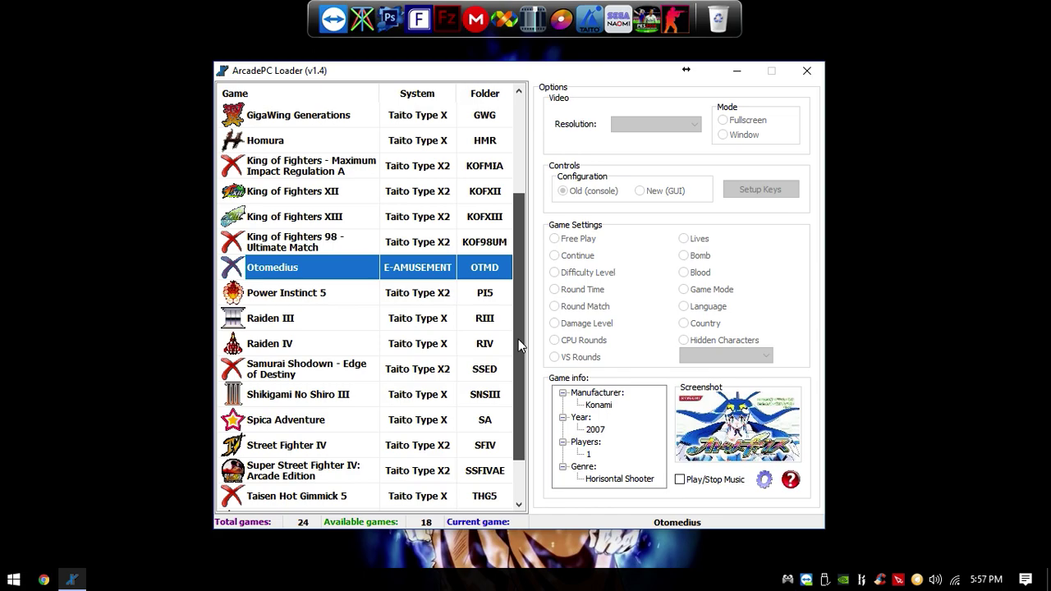
{"action": "scroll", "coordinate": [518, 339], "scroll_direction": "down", "scroll_amount": 1}
{"action": "left_click", "coordinate": [311, 445]}
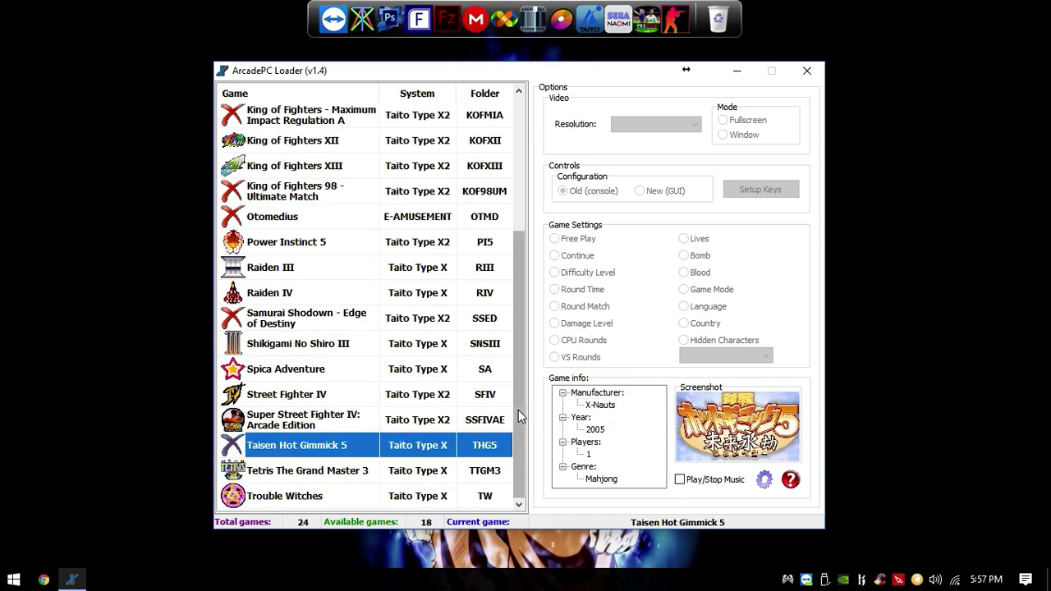
Select Street Fighter IV in the game list and choose Old (console) as its controls configuration.
{"action": "left_click_drag", "start_coordinate": [519, 363], "coordinate": [548, 230]}
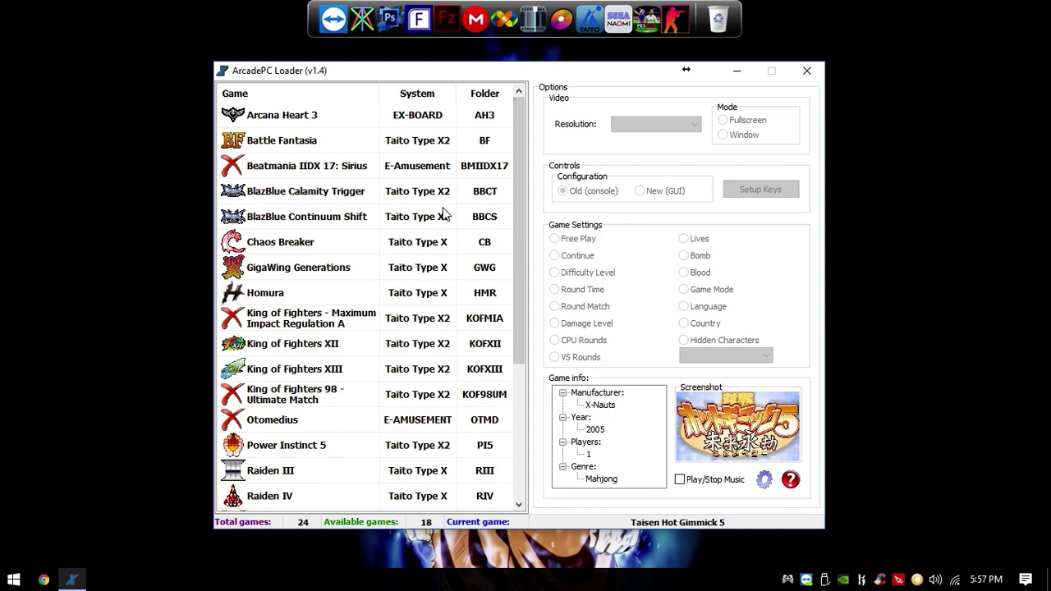
{"action": "left_click_drag", "start_coordinate": [515, 180], "coordinate": [520, 279]}
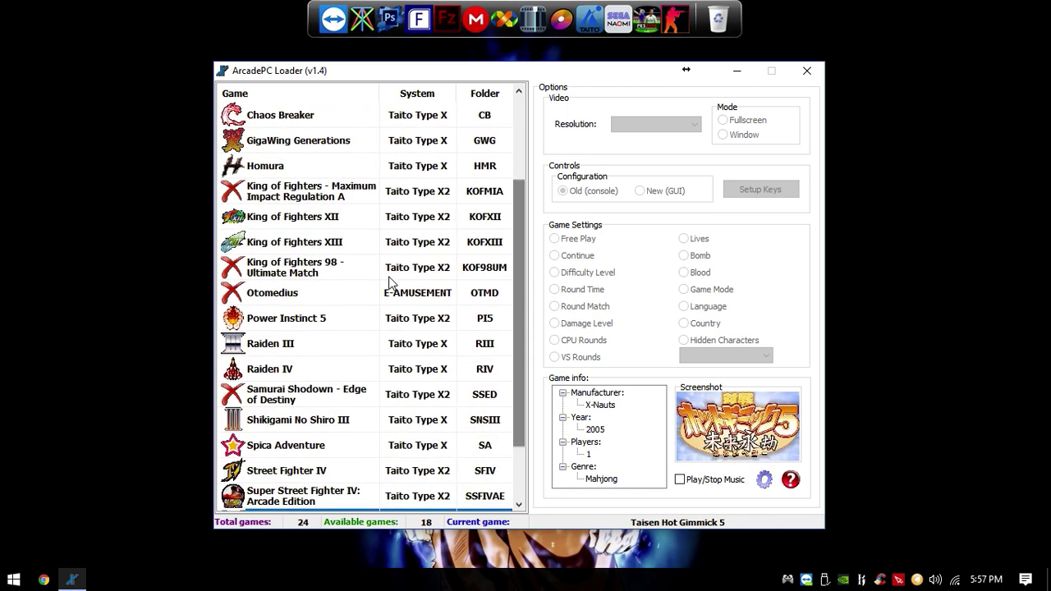
{"action": "left_click", "coordinate": [370, 238]}
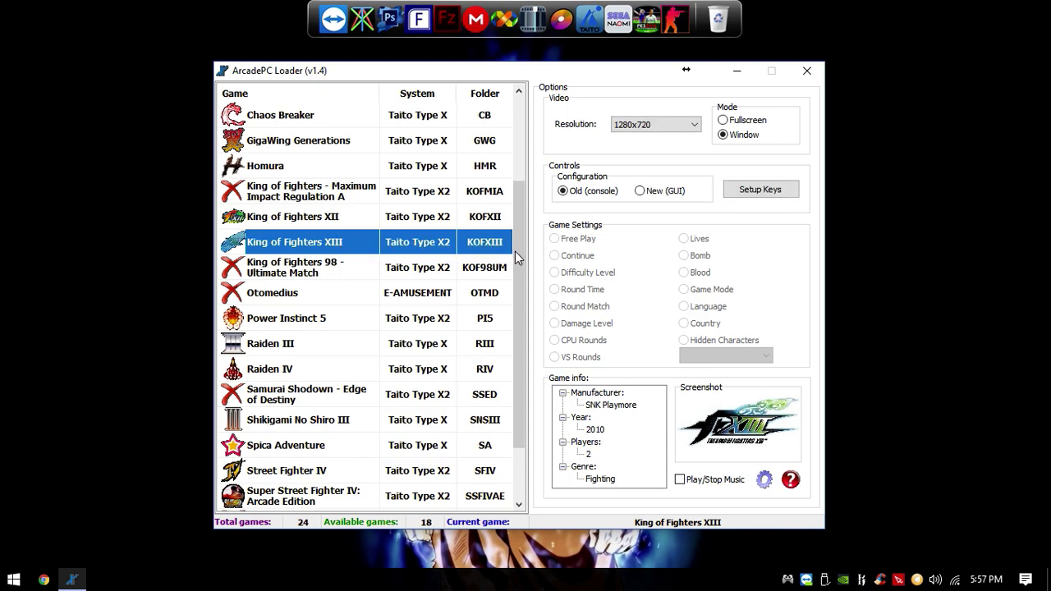
{"action": "left_click_drag", "start_coordinate": [514, 263], "coordinate": [516, 303]}
{"action": "left_click", "coordinate": [345, 396]}
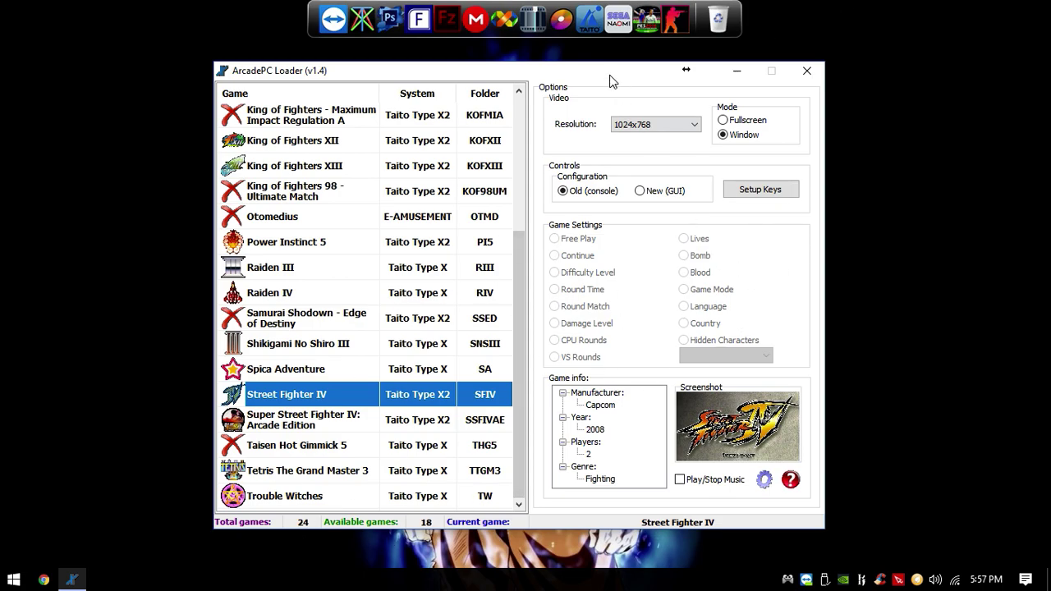
{"action": "left_click_drag", "start_coordinate": [600, 74], "coordinate": [595, 74]}
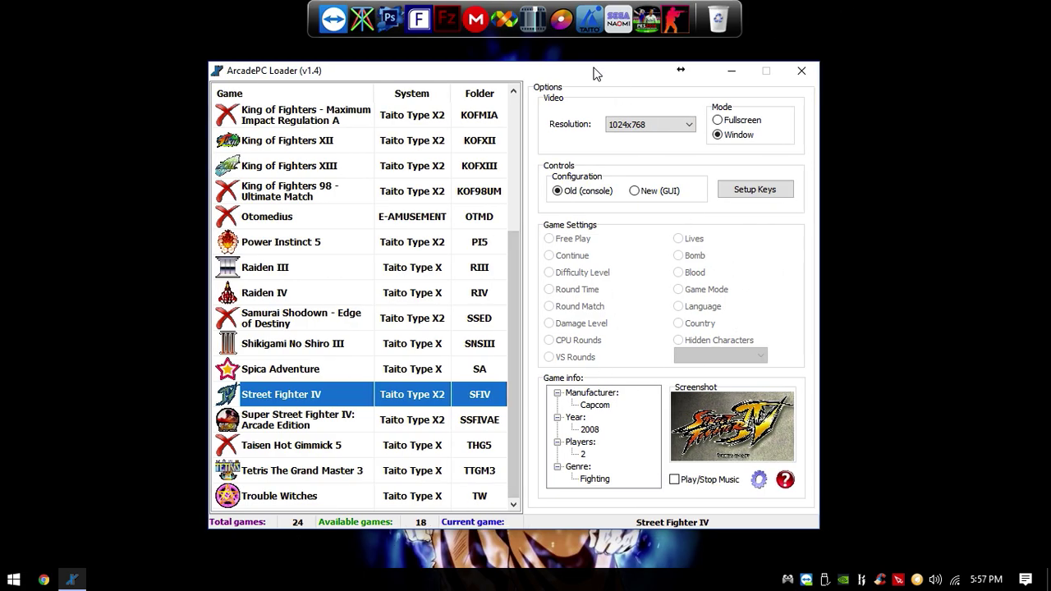
{"action": "left_click", "coordinate": [584, 197]}
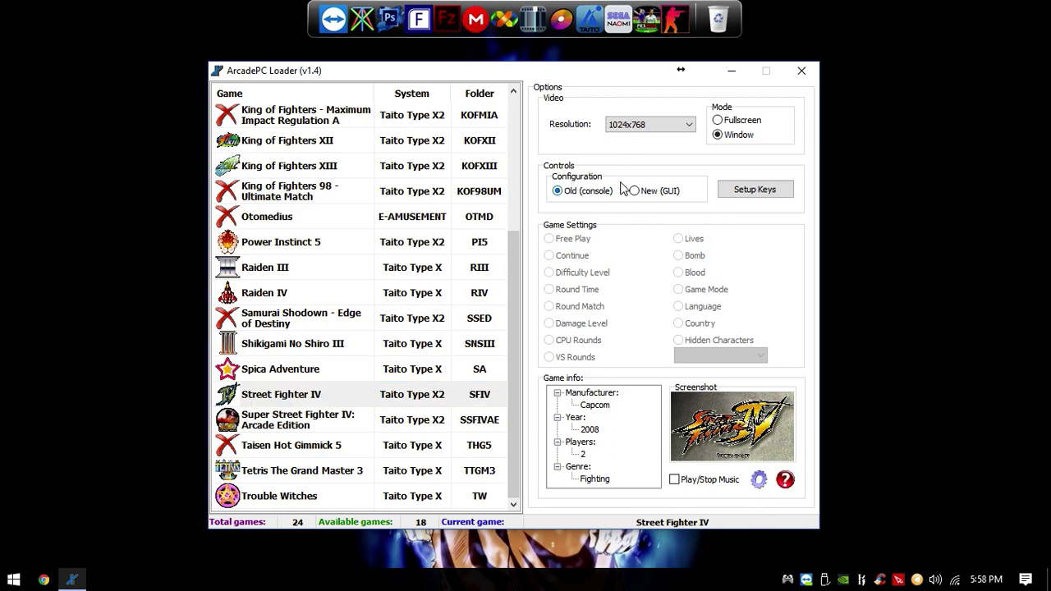
Start the key setup, declining the mahjong panel, four way joystick and low-res monitor and leaving the scratch drive remap path empty.
{"action": "left_click", "coordinate": [750, 191]}
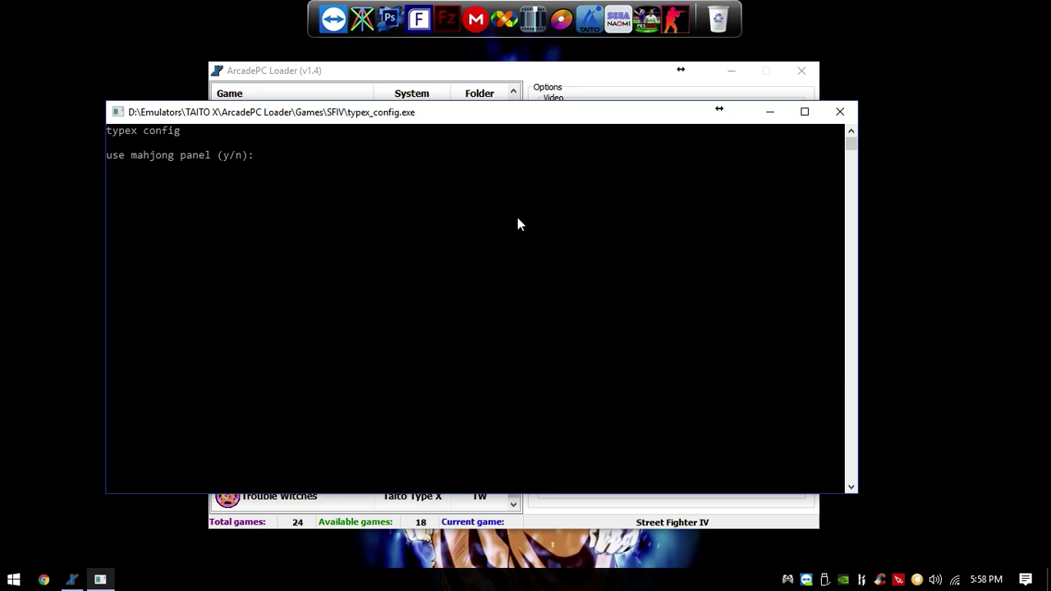
{"action": "type", "text": "n"}
{"action": "key", "text": "Return"}
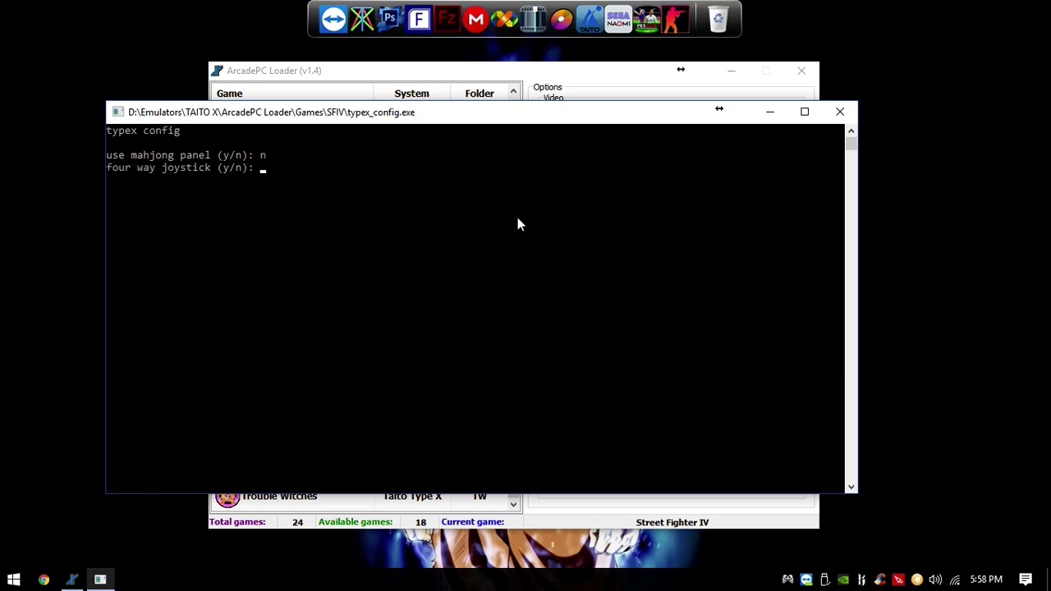
{"action": "type", "text": "n"}
{"action": "key", "text": "Return"}
{"action": "type", "text": "n"}
{"action": "key", "text": "Return"}
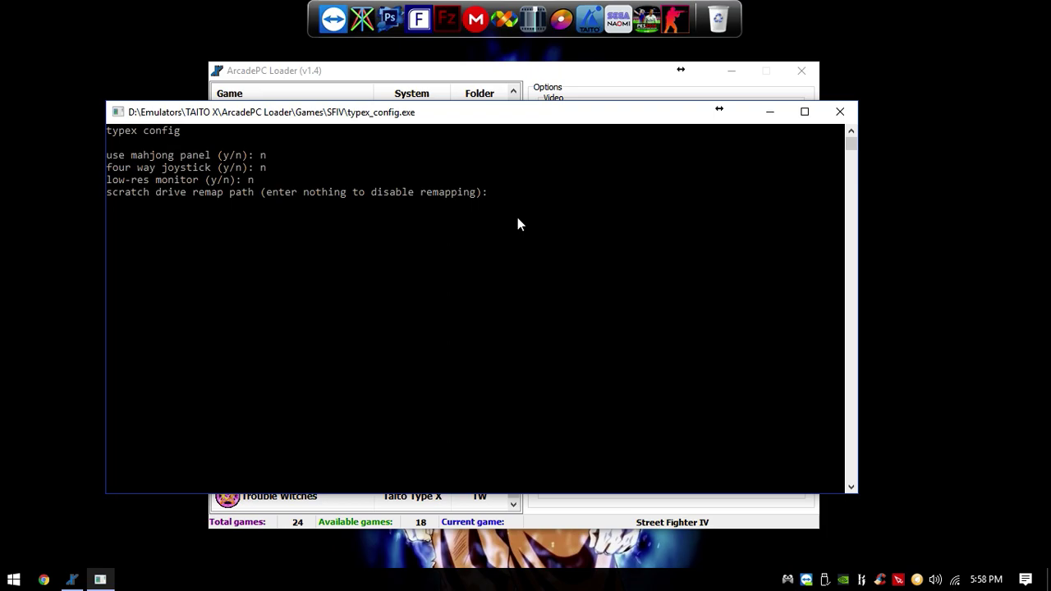
{"action": "key", "text": "Return"}
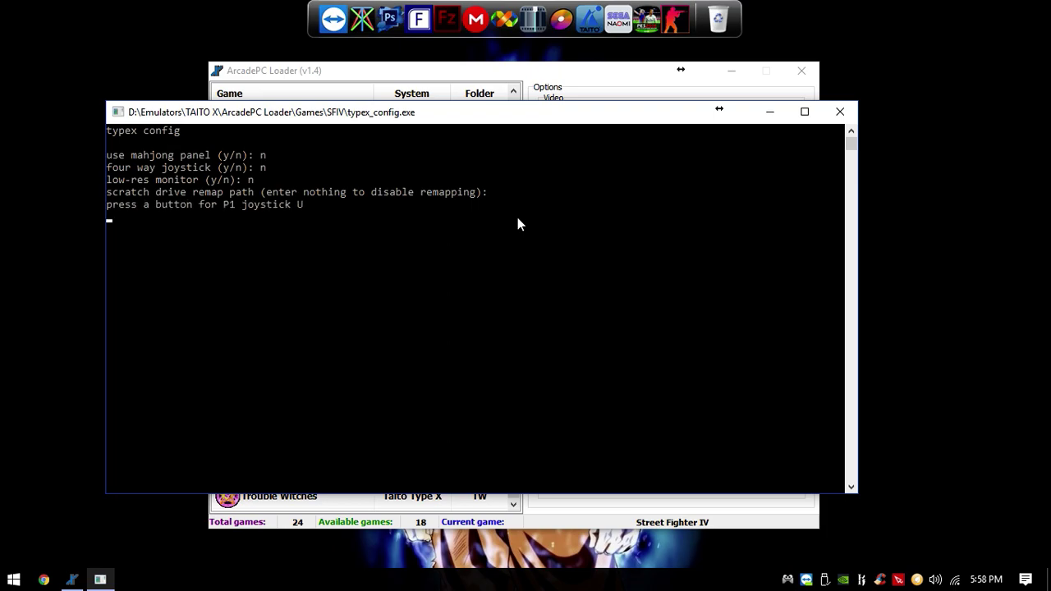
Bind the P1 joystick directions to the arrow keys, leave P1 button 1 unbound and bind button 2 to Q.
{"action": "key", "text": "Up"}
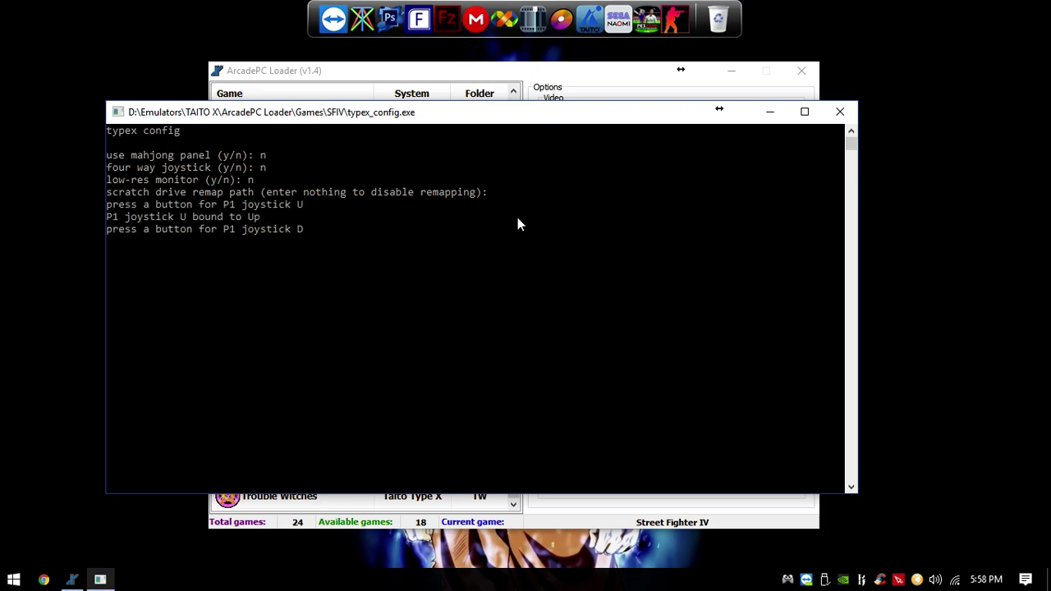
{"action": "key", "text": "Down"}
{"action": "key", "text": "Left"}
{"action": "key", "text": "Right"}
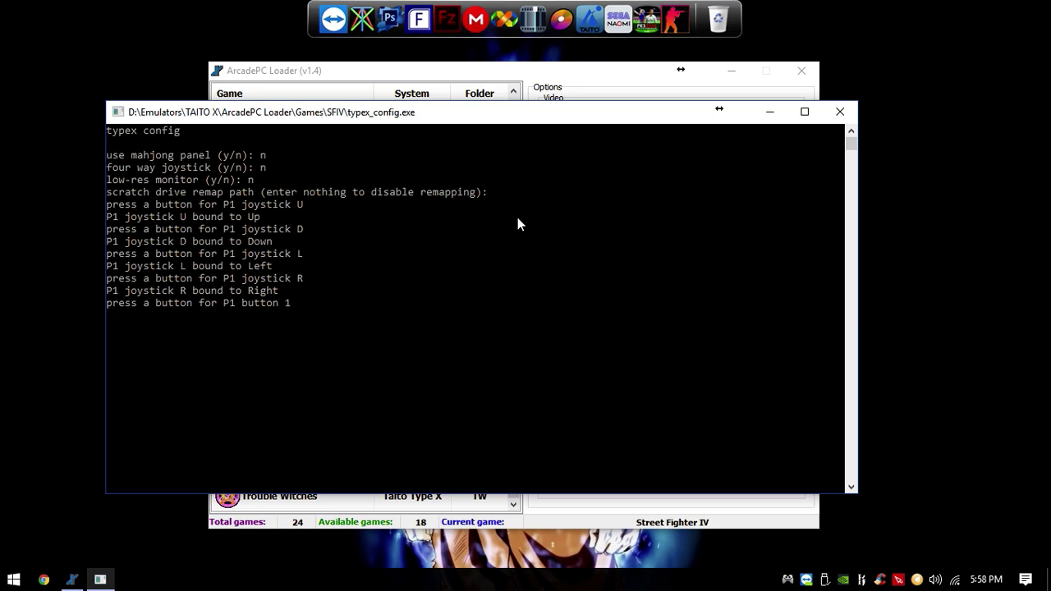
{"action": "key", "text": "Escape"}
{"action": "key", "text": "q"}
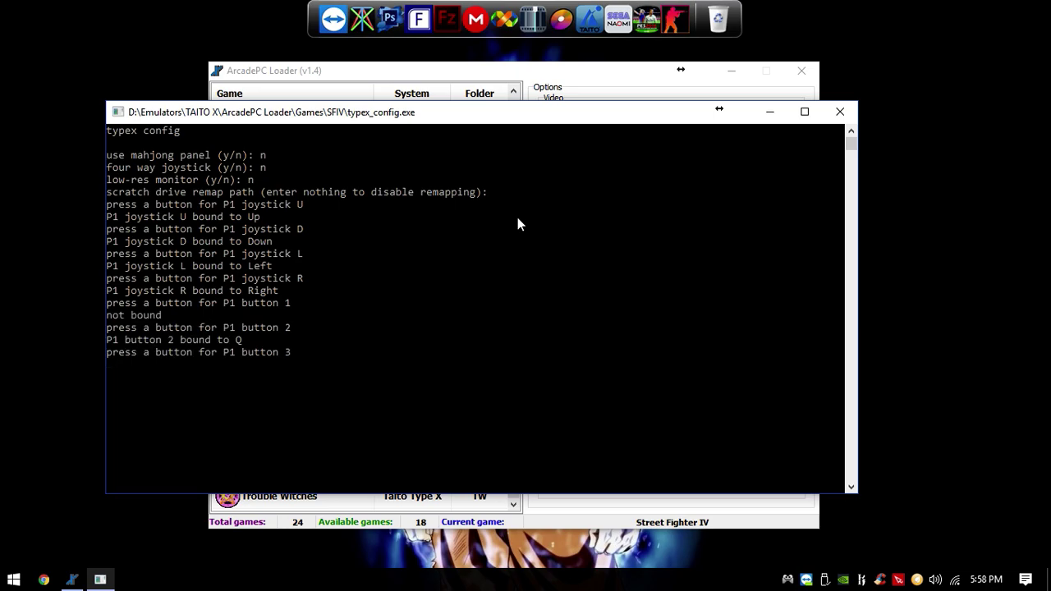
Fill all remaining P1, P2, test and quit bindings with the filler keys O and I to end the key setup.
{"action": "key", "text": "o"}
{"action": "key", "text": "o"}
{"action": "key", "text": "o"}
{"action": "key", "text": "o"}
{"action": "key", "text": "o"}
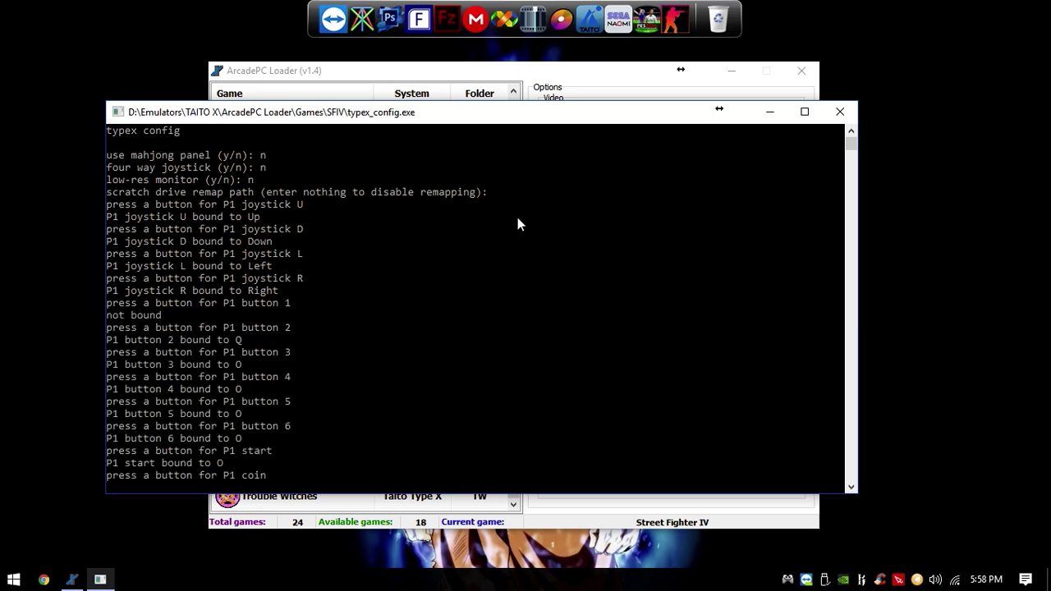
{"action": "key", "text": "i"}
{"action": "key", "text": "o"}
{"action": "key", "text": "o"}
{"action": "key", "text": "o"}
{"action": "key", "text": "i"}
{"action": "key", "text": "i"}
{"action": "key", "text": "o"}
{"action": "key", "text": "i"}
{"action": "key", "text": "i"}
{"action": "key", "text": "o"}
{"action": "key", "text": "i"}
{"action": "key", "text": "o"}
{"action": "key", "text": "i"}
{"action": "key", "text": "o"}
{"action": "key", "text": "o"}
{"action": "key", "text": "o"}
{"action": "key", "text": "o"}
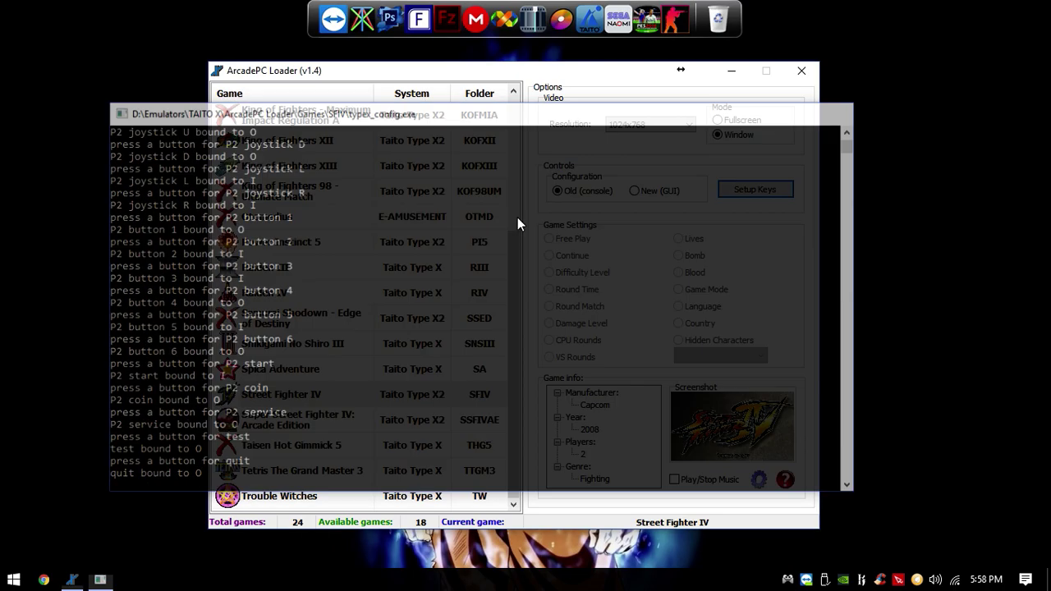
Rerun the key setup for Street Fighter IV, answering n to the three panel, joystick and monitor questions and leaving drive remapping disabled.
{"action": "left_click", "coordinate": [776, 194]}
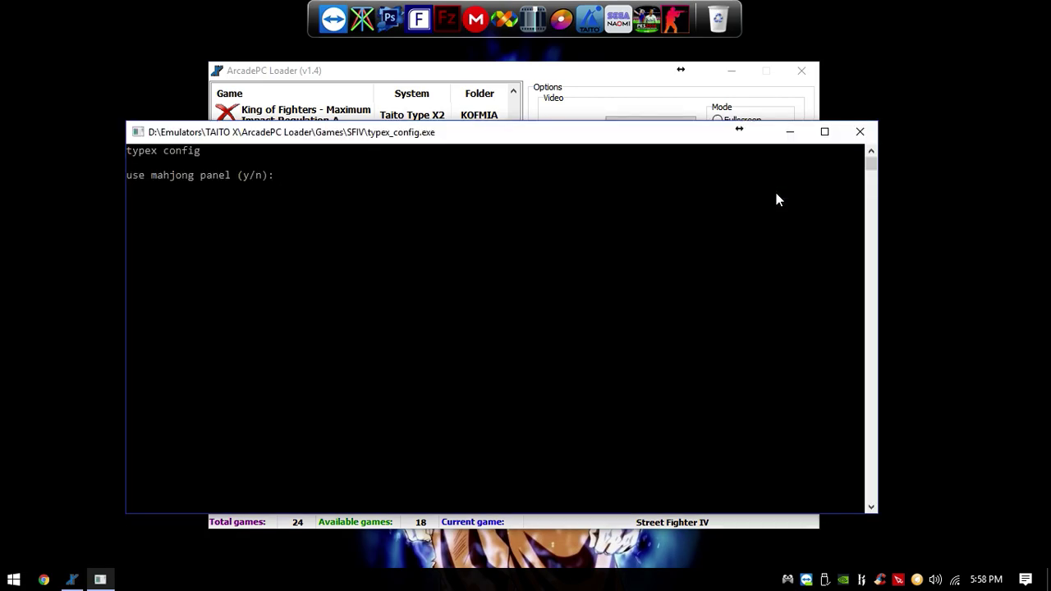
{"action": "type", "text": "n"}
{"action": "key", "text": "Return"}
{"action": "type", "text": "n"}
{"action": "key", "text": "Return"}
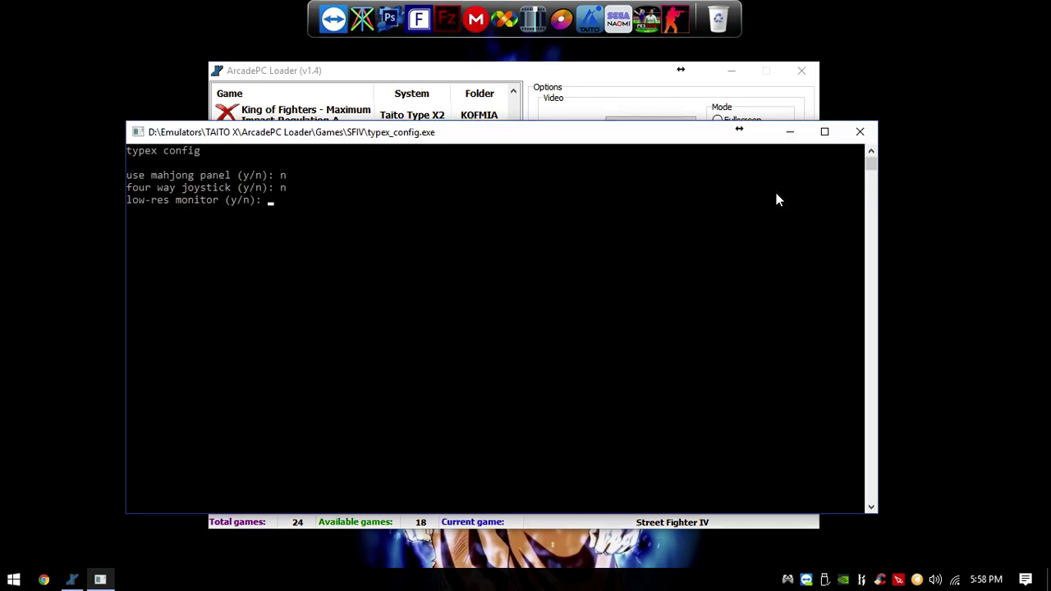
{"action": "type", "text": "n"}
{"action": "key", "text": "Return"}
{"action": "key", "text": "Return"}
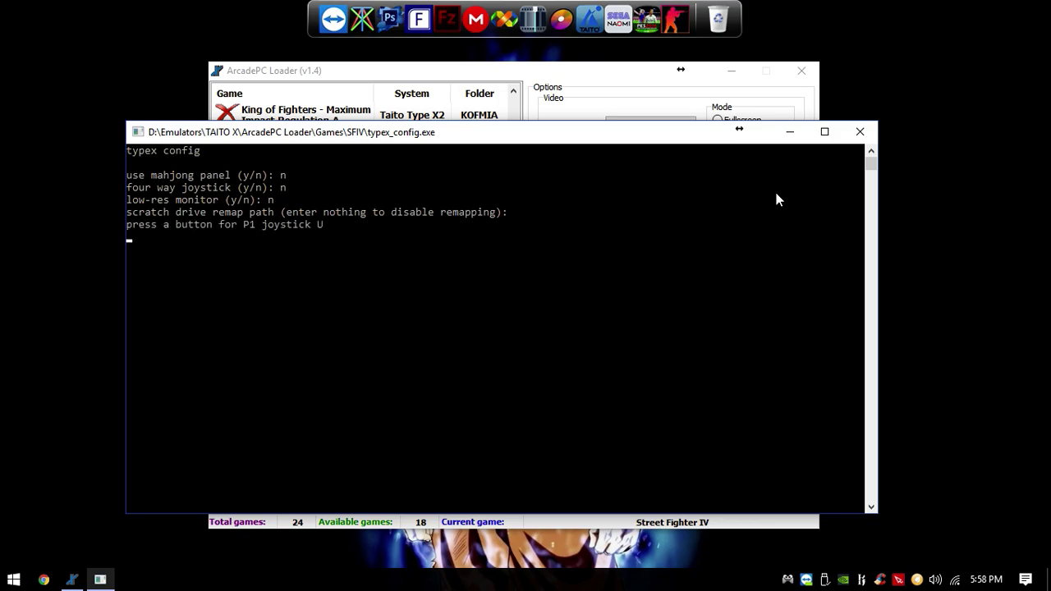
Bind the P1 joystick U, D, L and R directions to the Up, Down, Left and Right arrow keys.
{"action": "key", "text": "Up"}
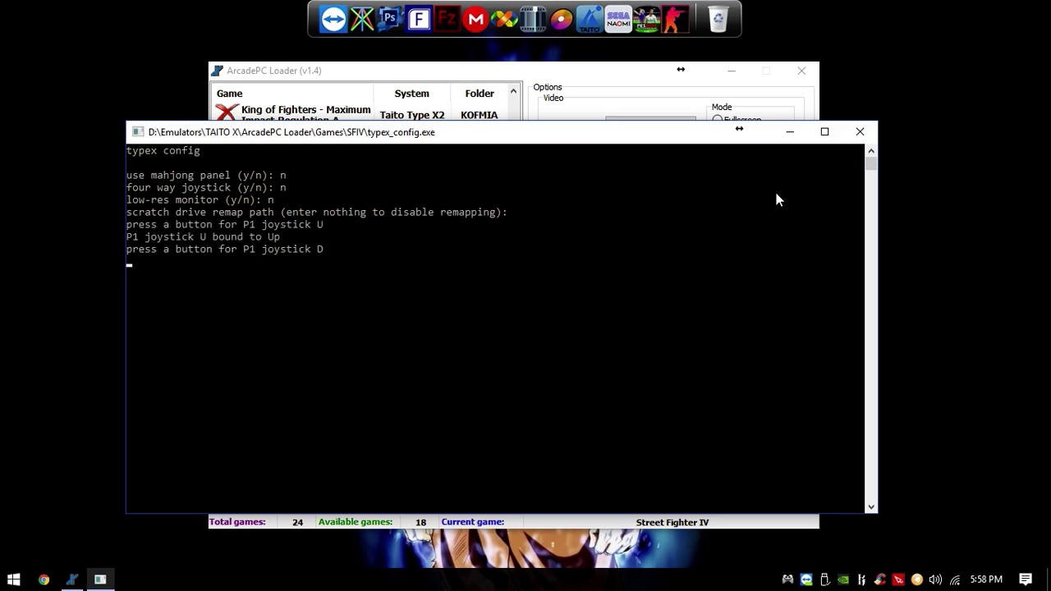
{"action": "key", "text": "Down"}
{"action": "key", "text": "Left"}
{"action": "key", "text": "Right"}
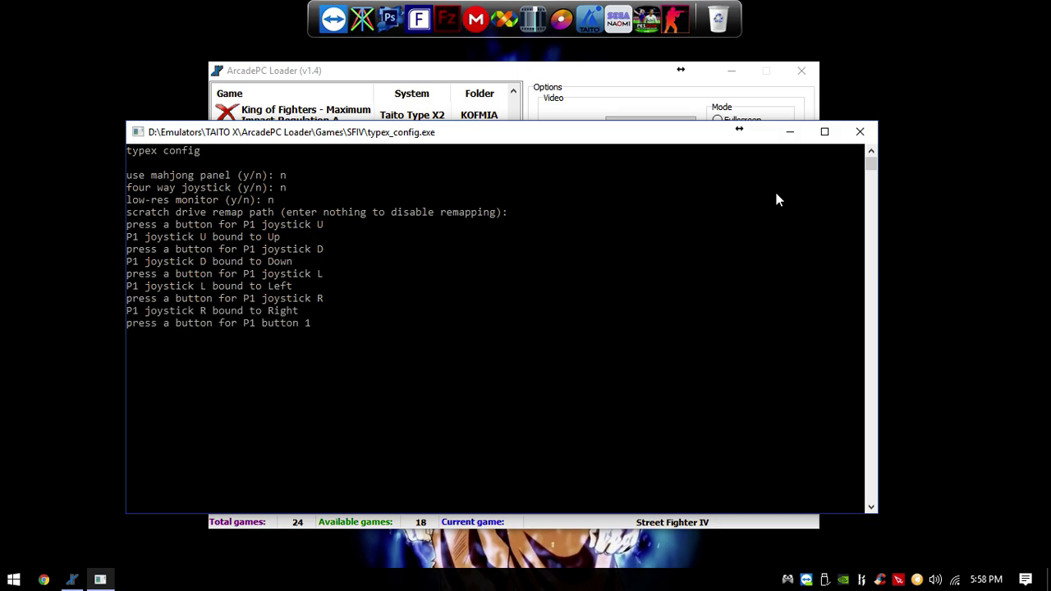
Bind P1 buttons 1 to 6 to Q, W, E, A, S and D, P1 start to Enter and P1 coin to Space.
{"action": "key", "text": "q"}
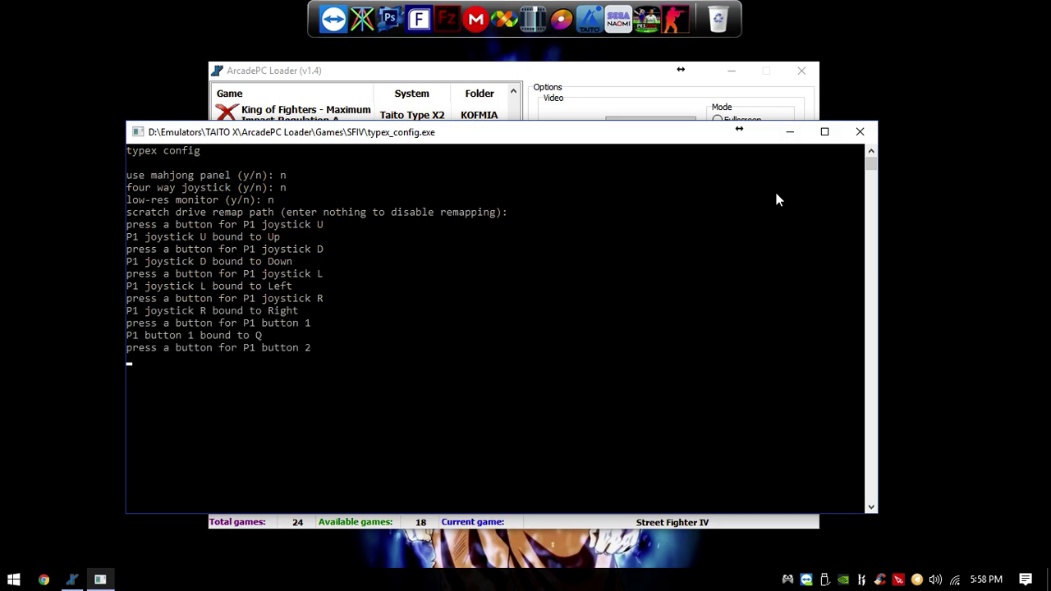
{"action": "key", "text": "w"}
{"action": "key", "text": "e"}
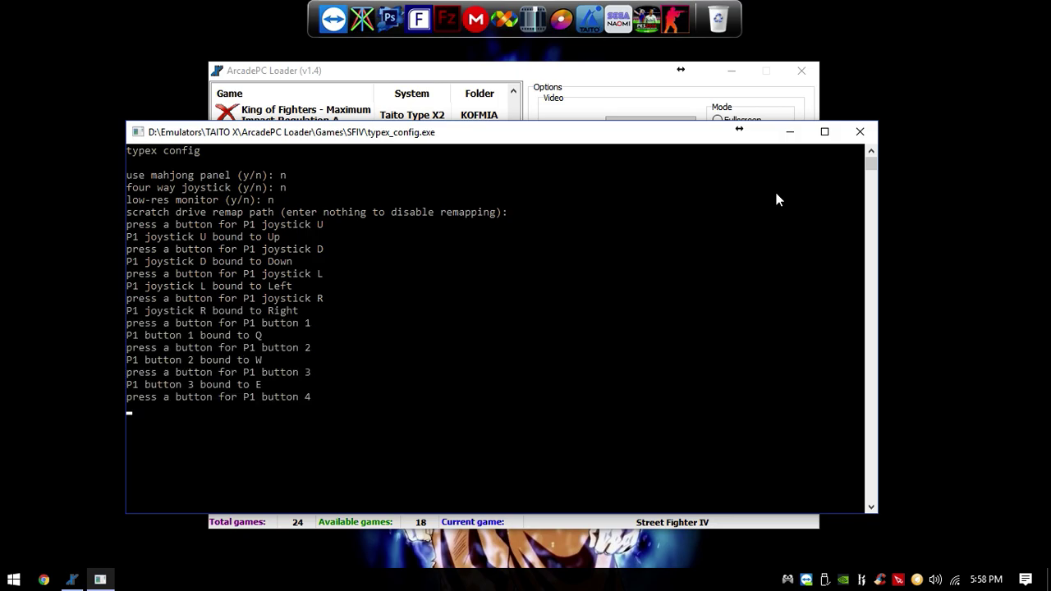
{"action": "key", "text": "a"}
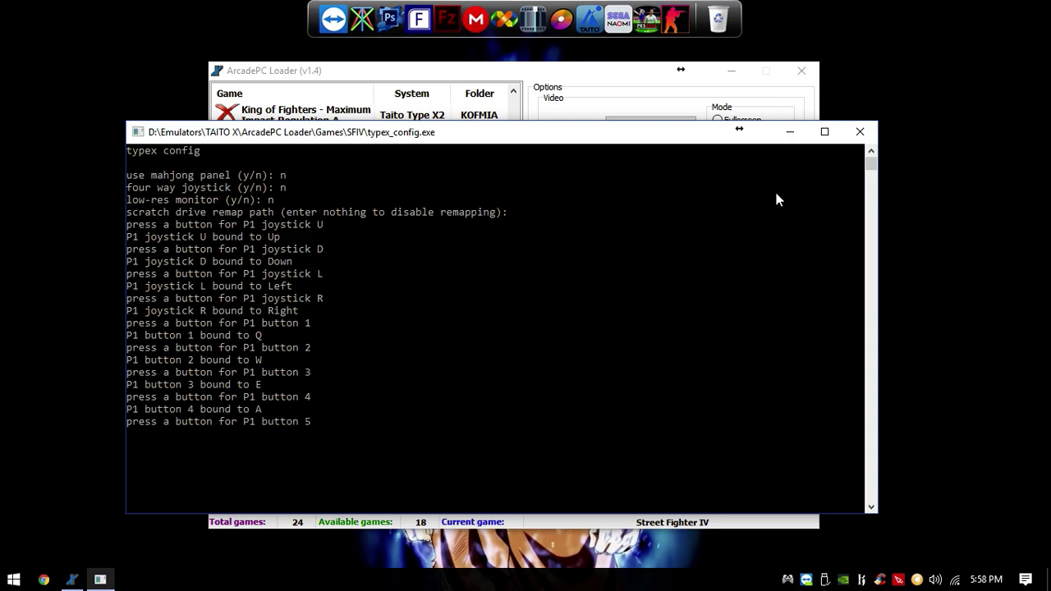
{"action": "key", "text": "s"}
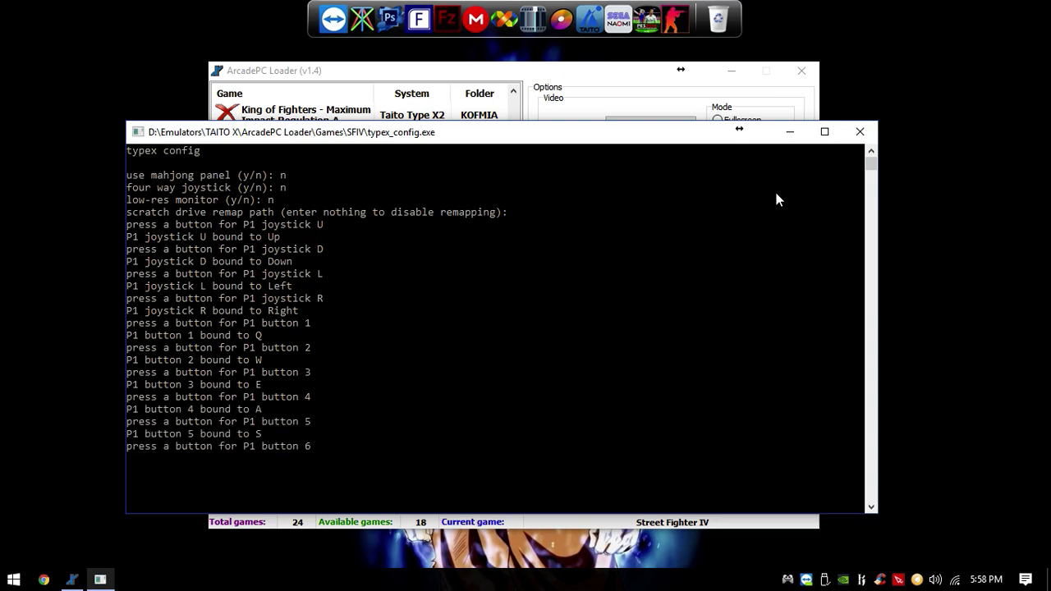
{"action": "key", "text": "d"}
{"action": "key", "text": "Return"}
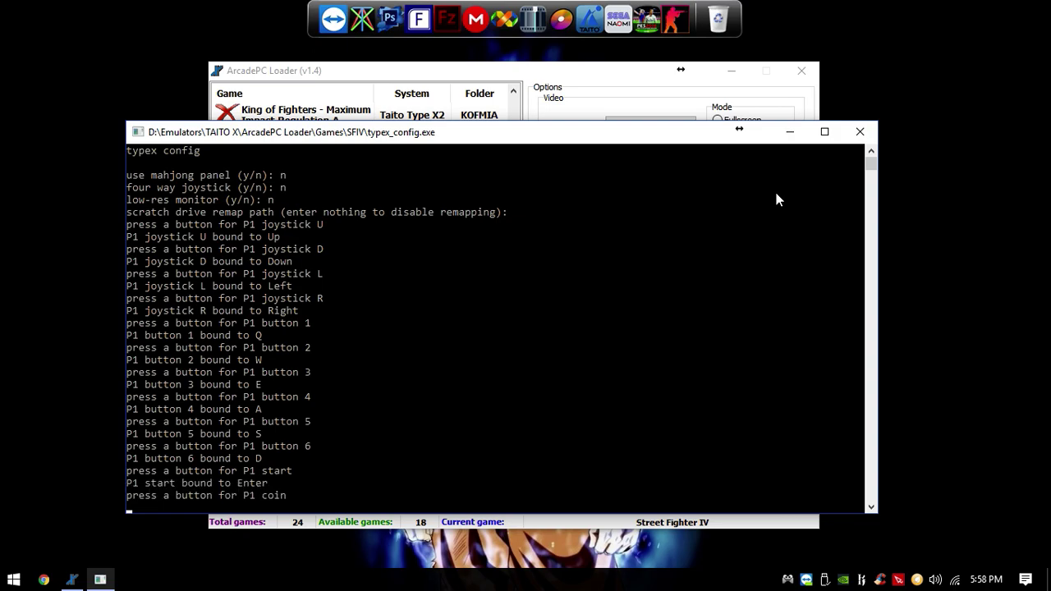
{"action": "key", "text": "space"}
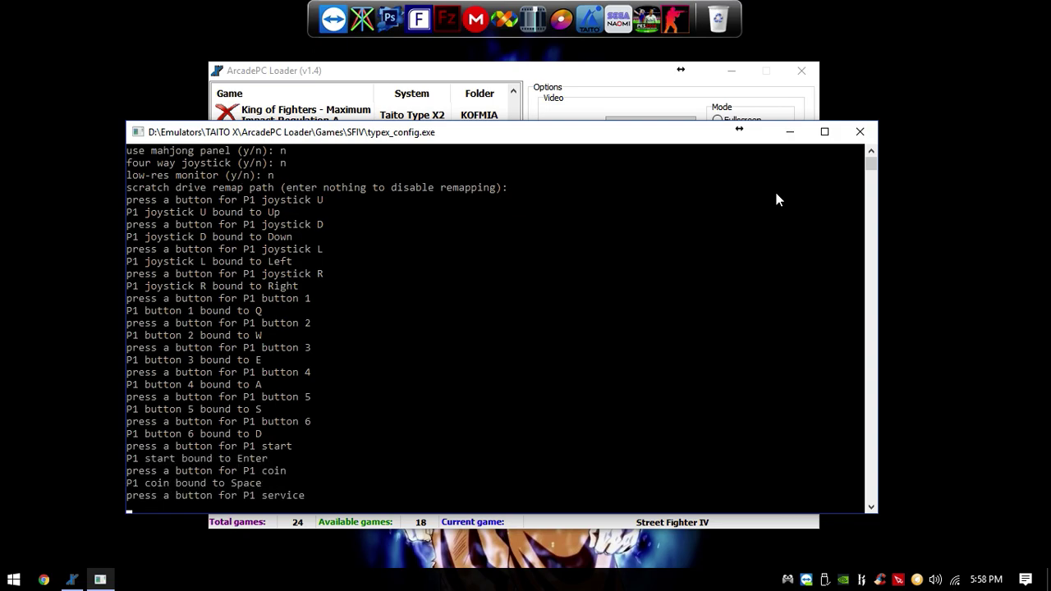
Fill the P1 service, all P2, test and quit bindings with the filler keys J and I to finish the key setup.
{"action": "key", "text": "j"}
{"action": "key", "text": "j"}
{"action": "key", "text": "i"}
{"action": "key", "text": "i"}
{"action": "key", "text": "j"}
{"action": "key", "text": "j"}
{"action": "key", "text": "i"}
{"action": "key", "text": "j"}
{"action": "key", "text": "i"}
{"action": "key", "text": "i"}
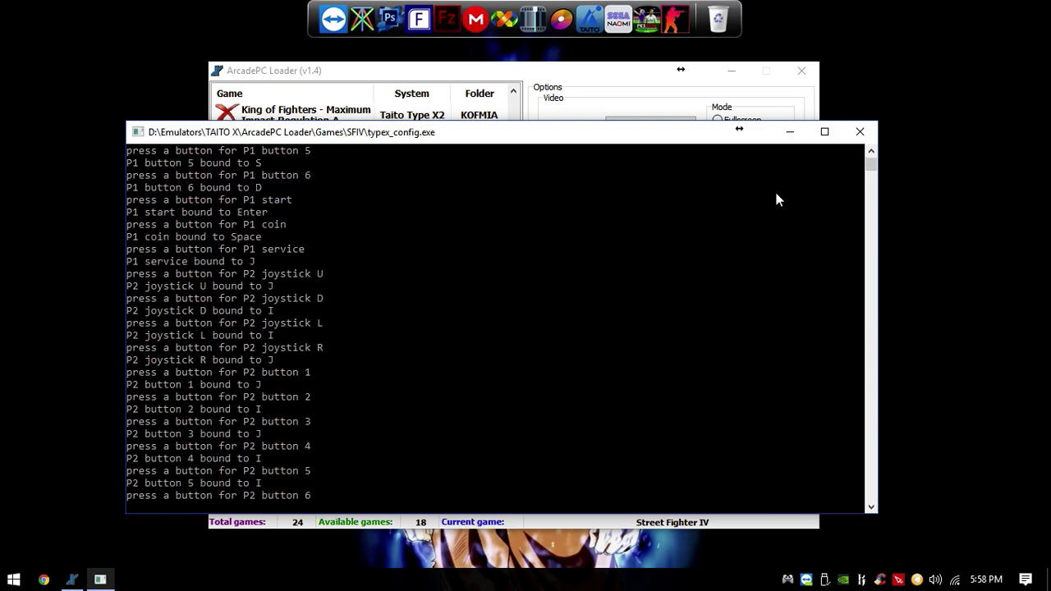
{"action": "key", "text": "j"}
{"action": "key", "text": "j"}
{"action": "key", "text": "j"}
{"action": "key", "text": "j"}
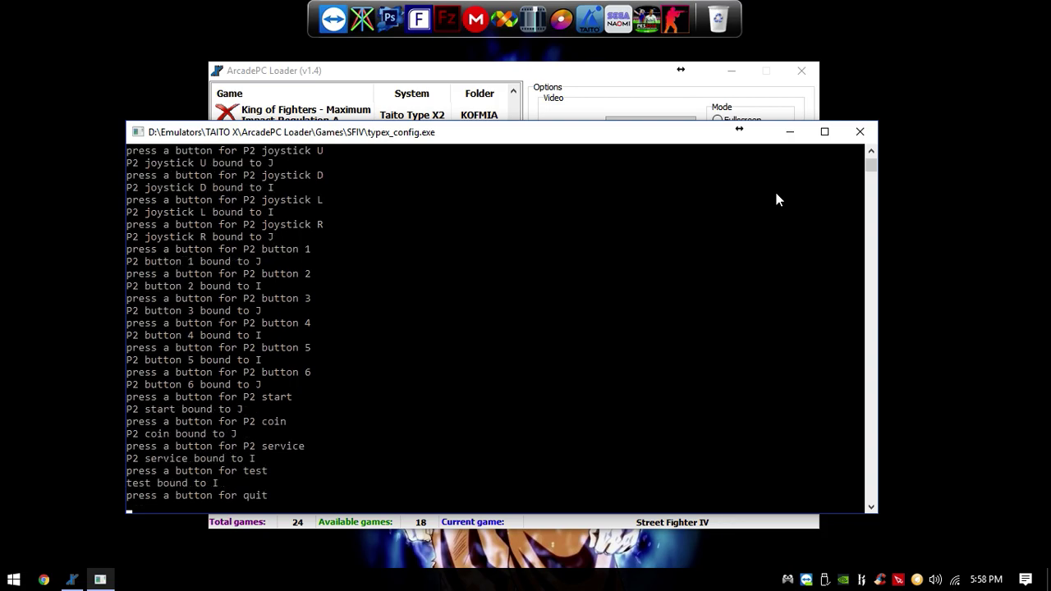
{"action": "key", "text": "j"}
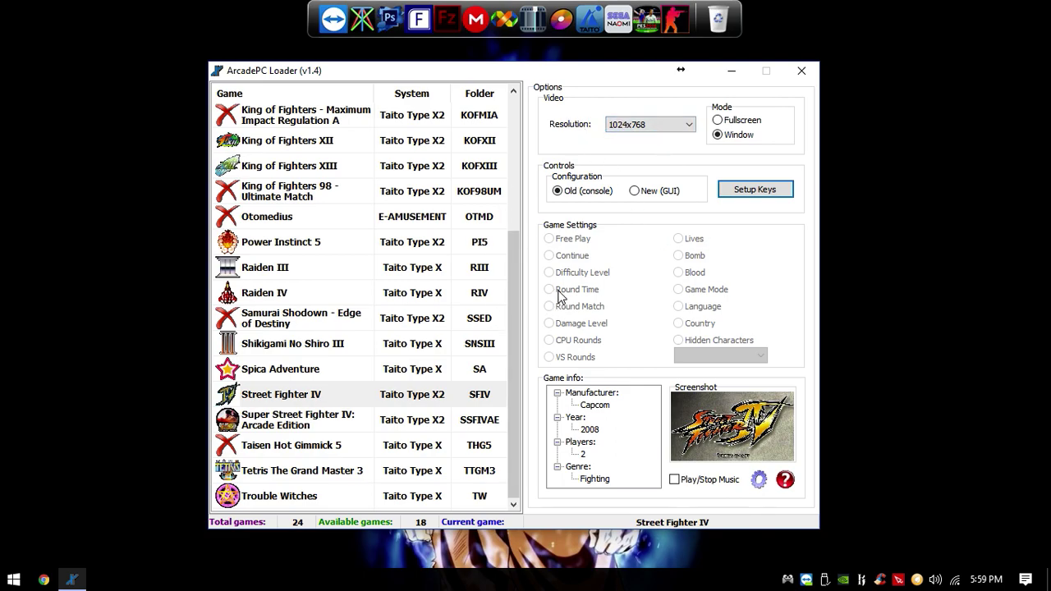
Launch Street Fighter IV from the game list with the Old (console) configuration and add two credits in the game.
{"action": "left_click", "coordinate": [304, 391]}
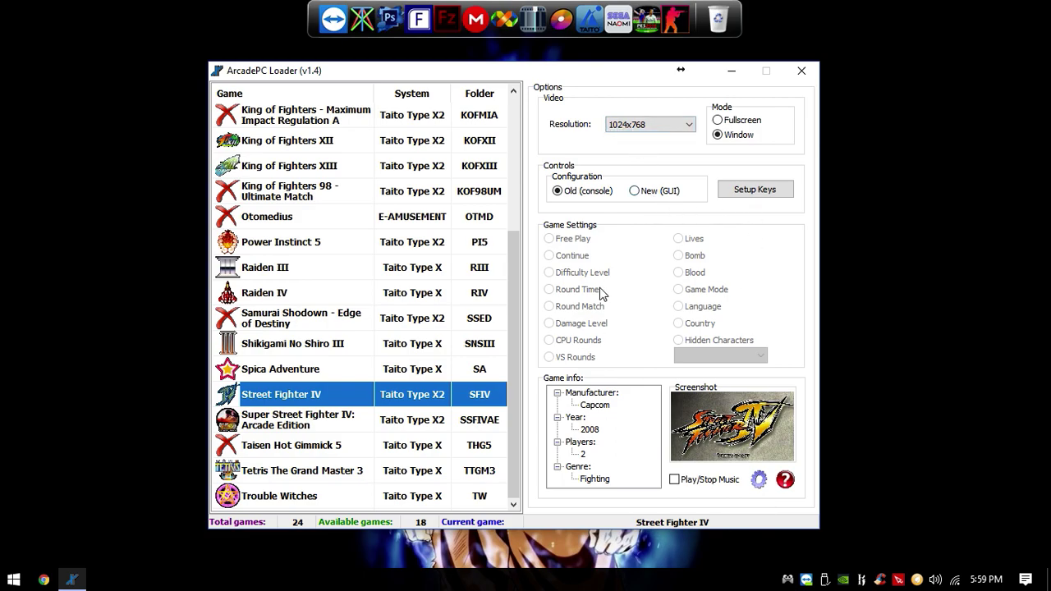
{"action": "left_click", "coordinate": [558, 189]}
{"action": "double_click", "coordinate": [265, 397]}
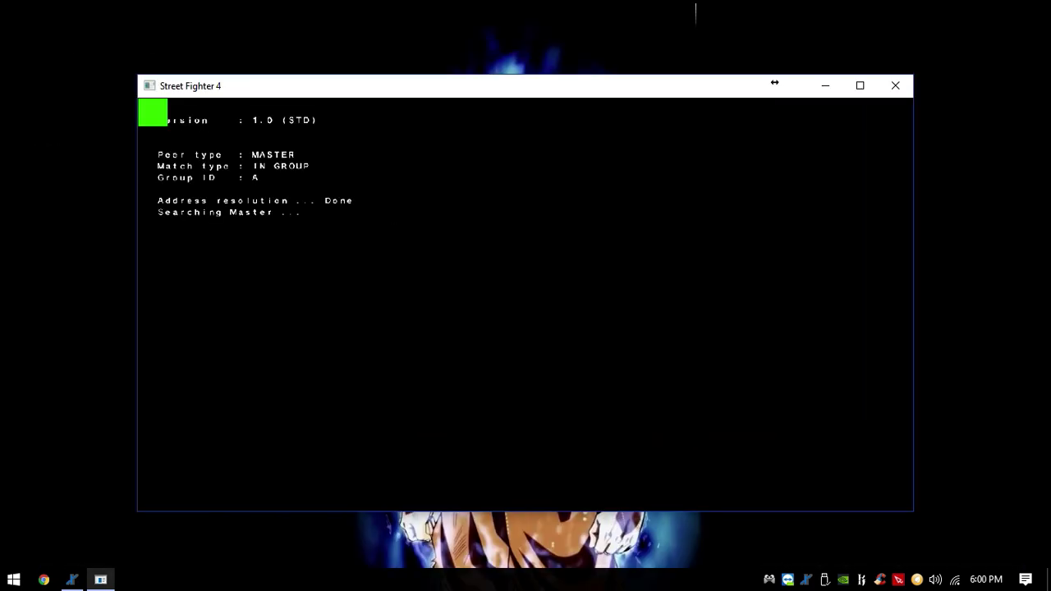
{"action": "mouse_move", "coordinate": [436, 9]}
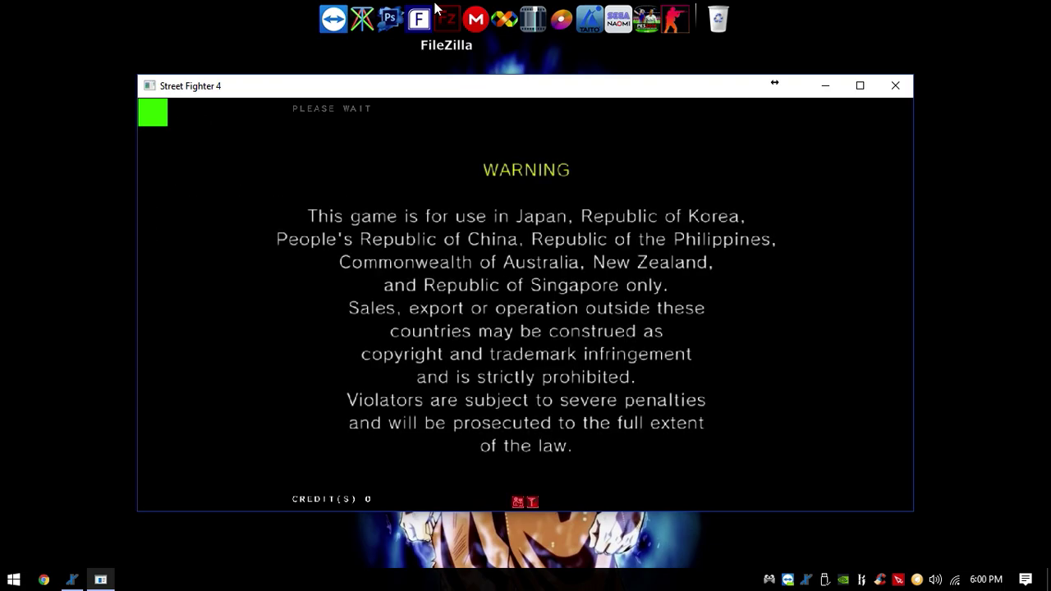
{"action": "key", "text": "5"}
{"action": "key", "text": "5"}
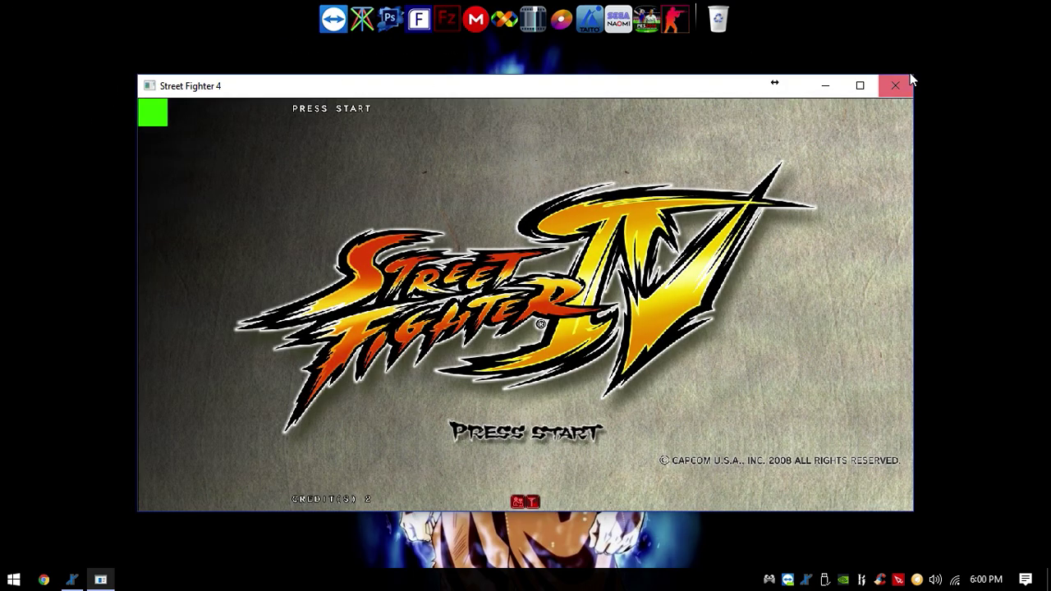
Stretch the Street Fighter 4 game window vertically and move it up so it takes nearly the full desktop height.
{"action": "left_click_drag", "start_coordinate": [913, 76], "coordinate": [916, 7]}
{"action": "left_click_drag", "start_coordinate": [727, 25], "coordinate": [708, 78]}
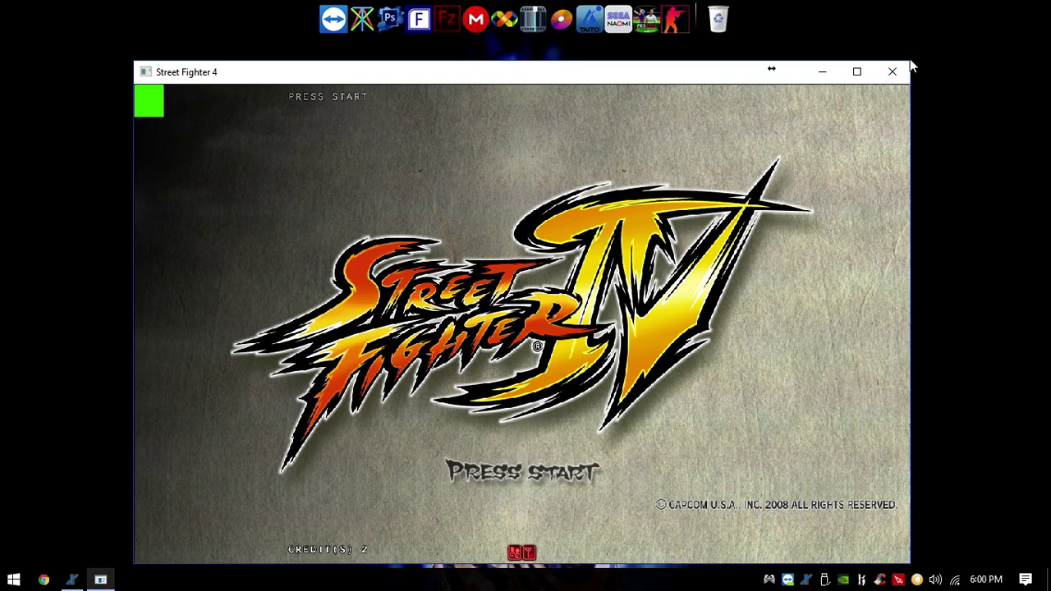
{"action": "left_click_drag", "start_coordinate": [909, 62], "coordinate": [913, 31]}
{"action": "left_click_drag", "start_coordinate": [809, 50], "coordinate": [676, 19]}
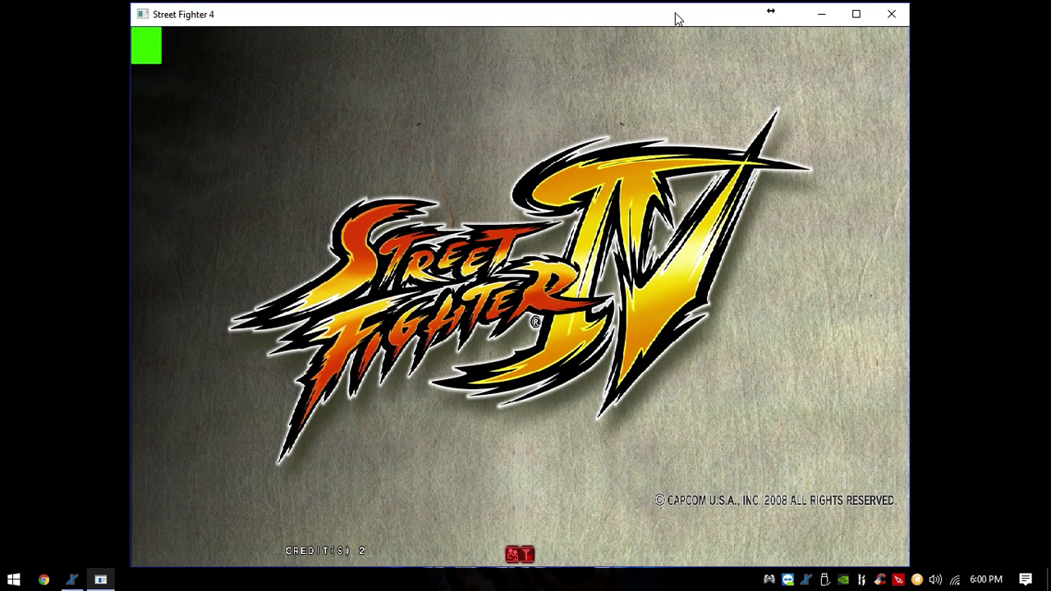
Start a one-player game in Street Fighter 4 and choose Ken on the character select screen.
{"action": "key", "text": "1"}
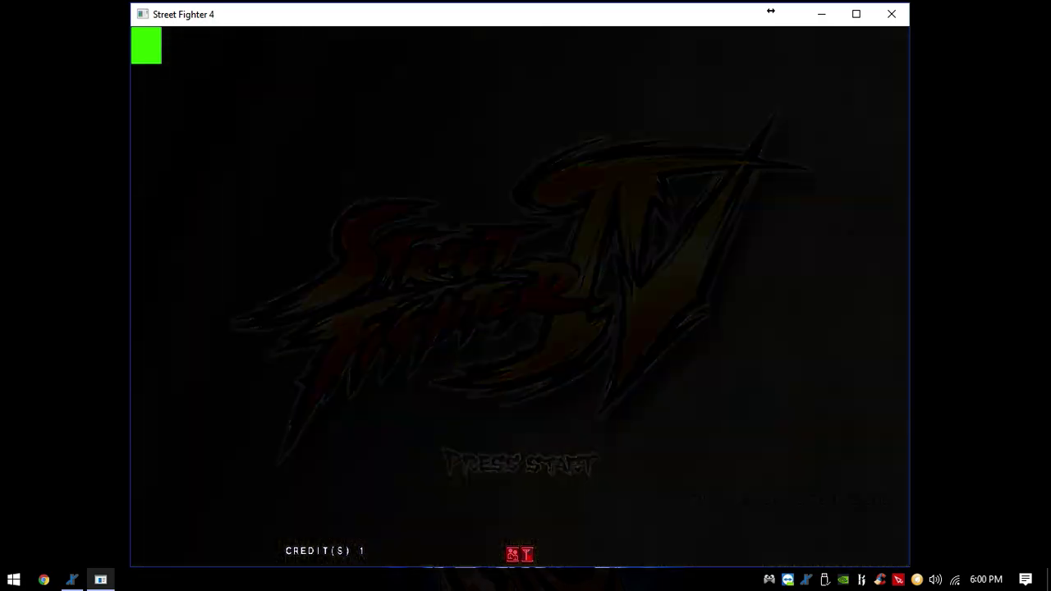
{"action": "key", "text": "Return"}
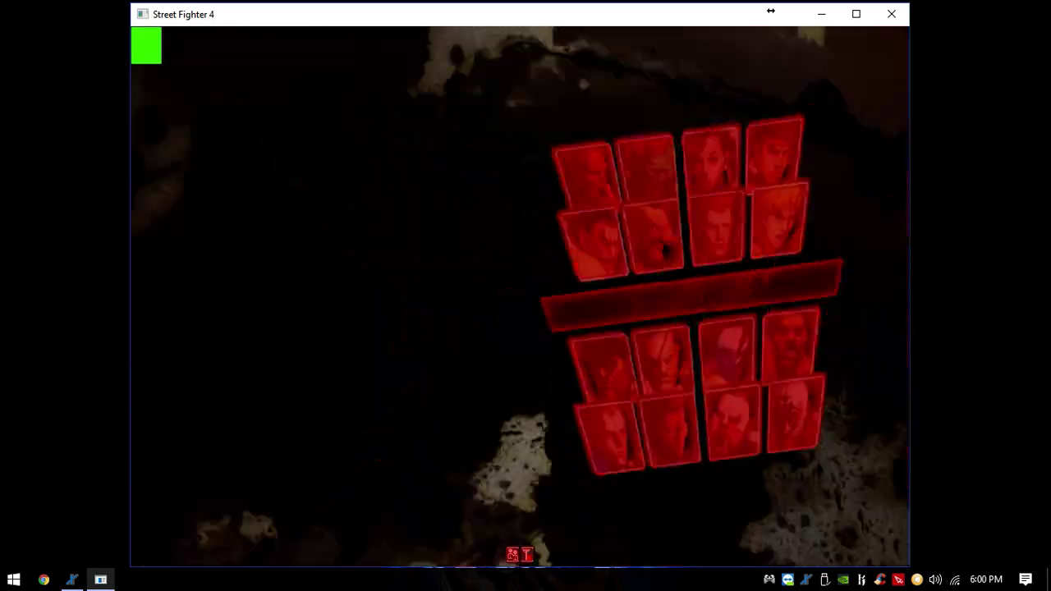
{"action": "key", "text": "Right"}
{"action": "key", "text": "Right"}
{"action": "key", "text": "Right"}
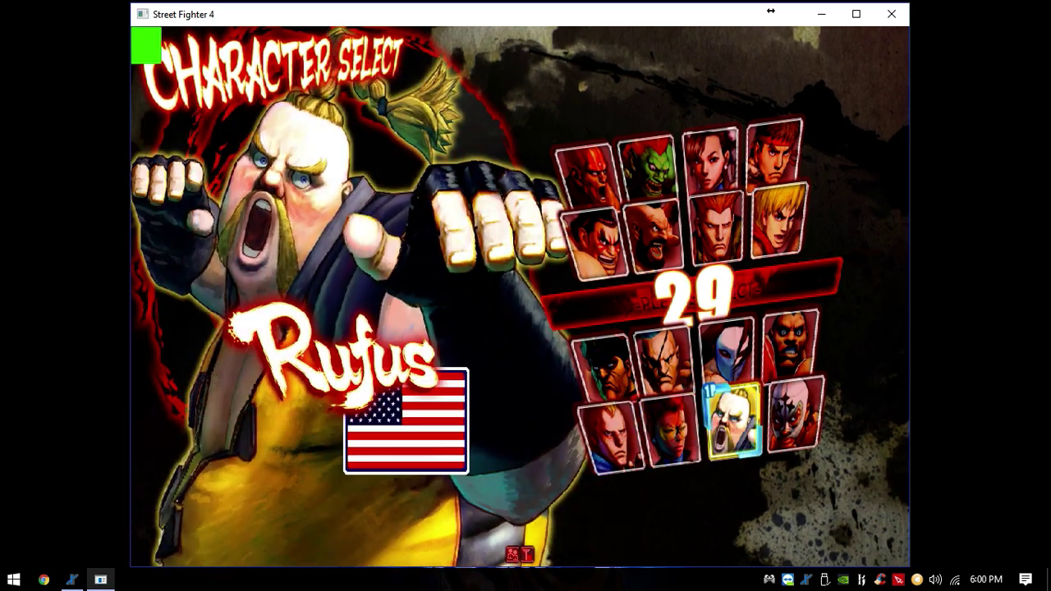
{"action": "key", "text": "Up"}
{"action": "key", "text": "Left"}
{"action": "key", "text": "Left"}
{"action": "key", "text": "Left"}
{"action": "key", "text": "Up"}
{"action": "key", "text": "Up"}
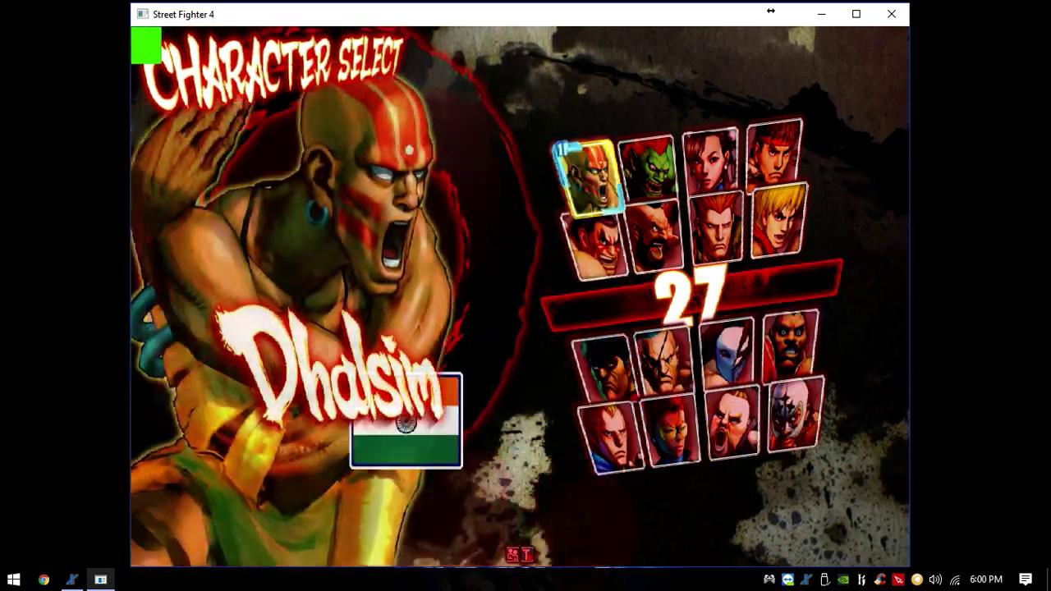
{"action": "key", "text": "Right"}
{"action": "key", "text": "Down"}
{"action": "key", "text": "Right"}
{"action": "key", "text": "Up"}
{"action": "key", "text": "Right"}
{"action": "key", "text": "Down"}
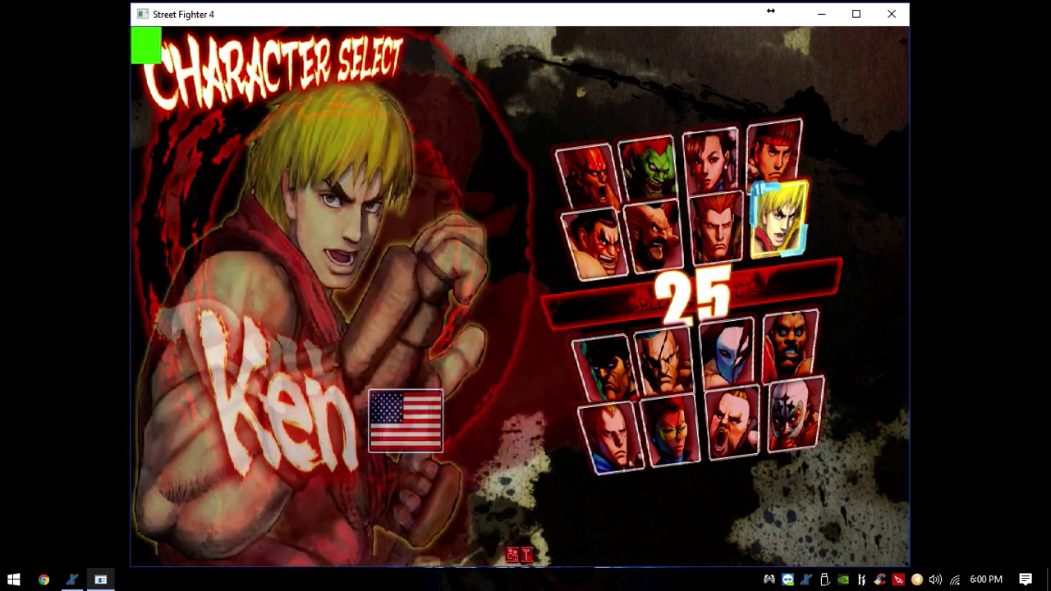
{"action": "key", "text": "Return"}
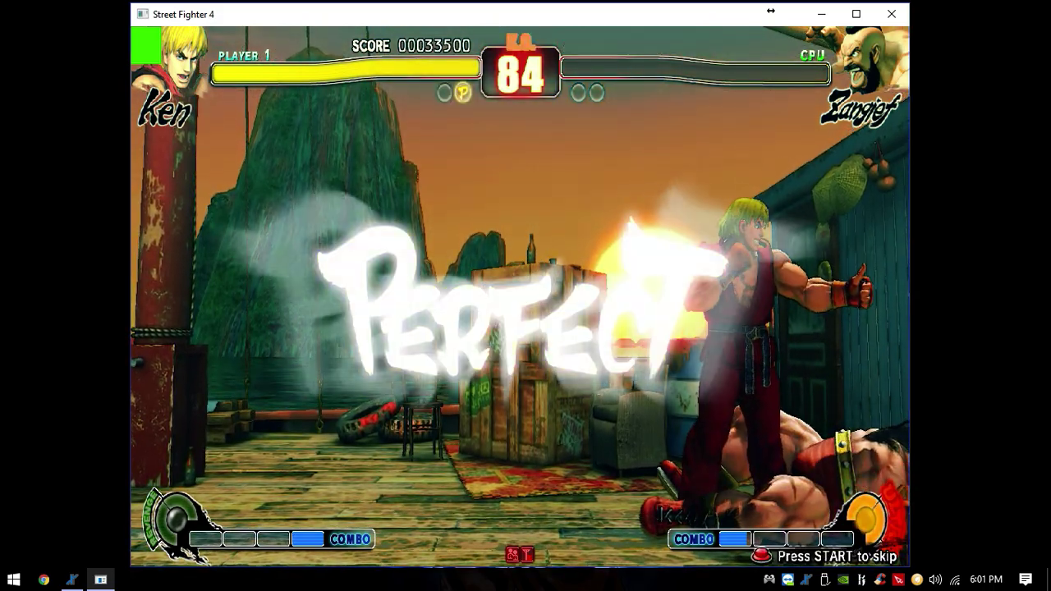
Close the Street Fighter 4 window and look through the loader's full game list, selecting Raiden IV and Arcana Heart 3.
{"action": "left_click", "coordinate": [893, 13]}
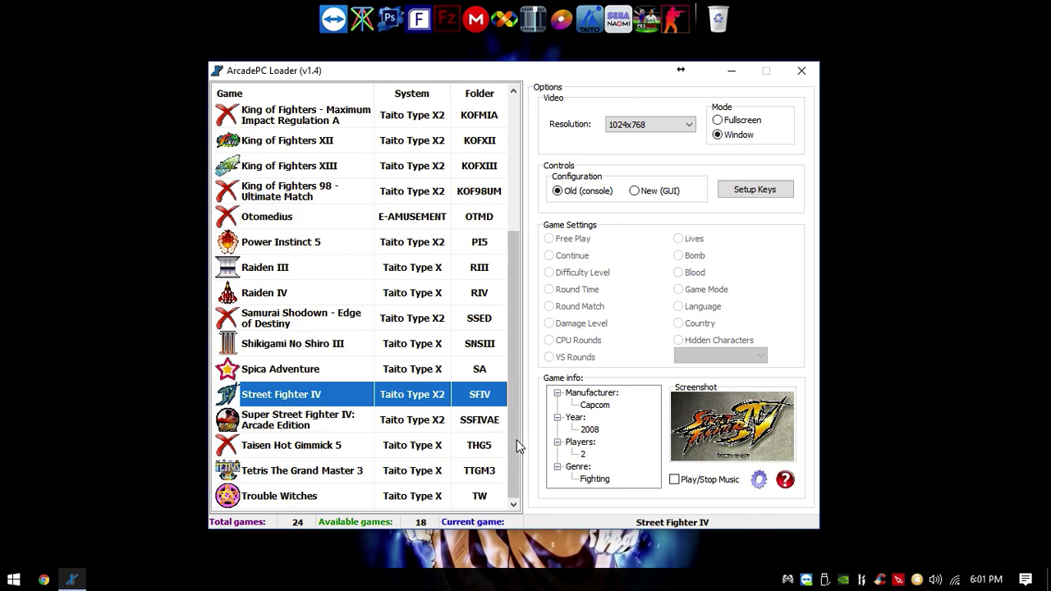
{"action": "left_click", "coordinate": [308, 312]}
{"action": "left_click", "coordinate": [398, 297]}
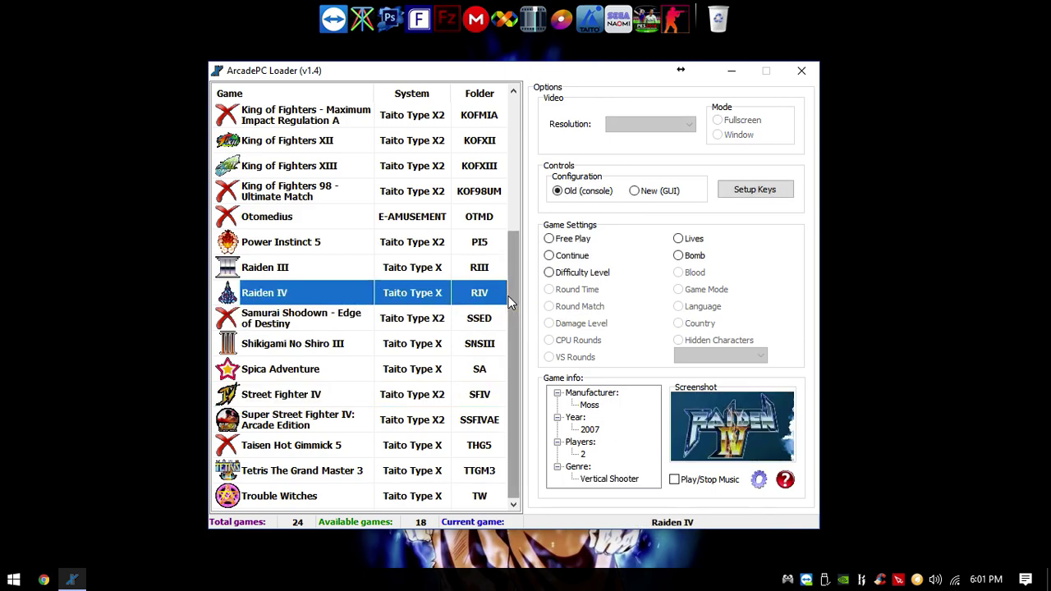
{"action": "scroll", "coordinate": [511, 329], "scroll_direction": "up", "scroll_amount": 3}
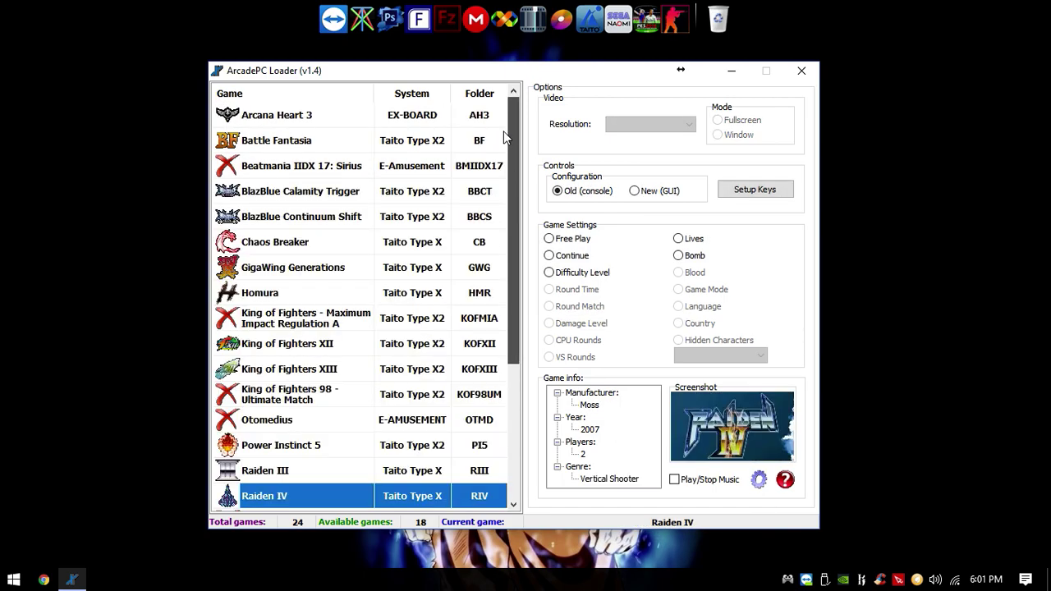
{"action": "left_click", "coordinate": [299, 112]}
{"action": "left_click_drag", "start_coordinate": [514, 181], "coordinate": [507, 127]}
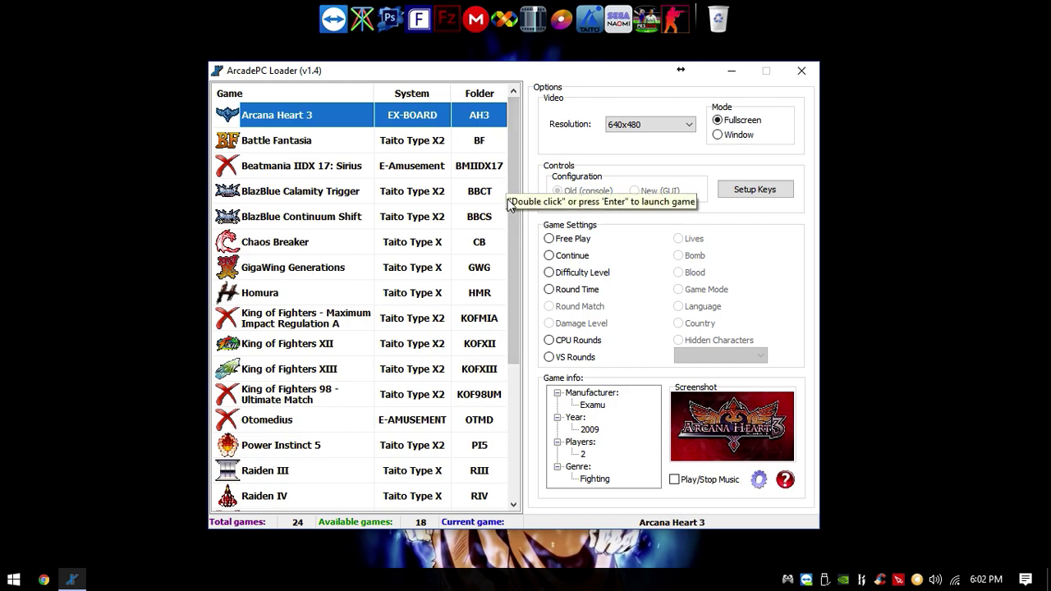
{"action": "left_click_drag", "start_coordinate": [508, 203], "coordinate": [523, 374]}
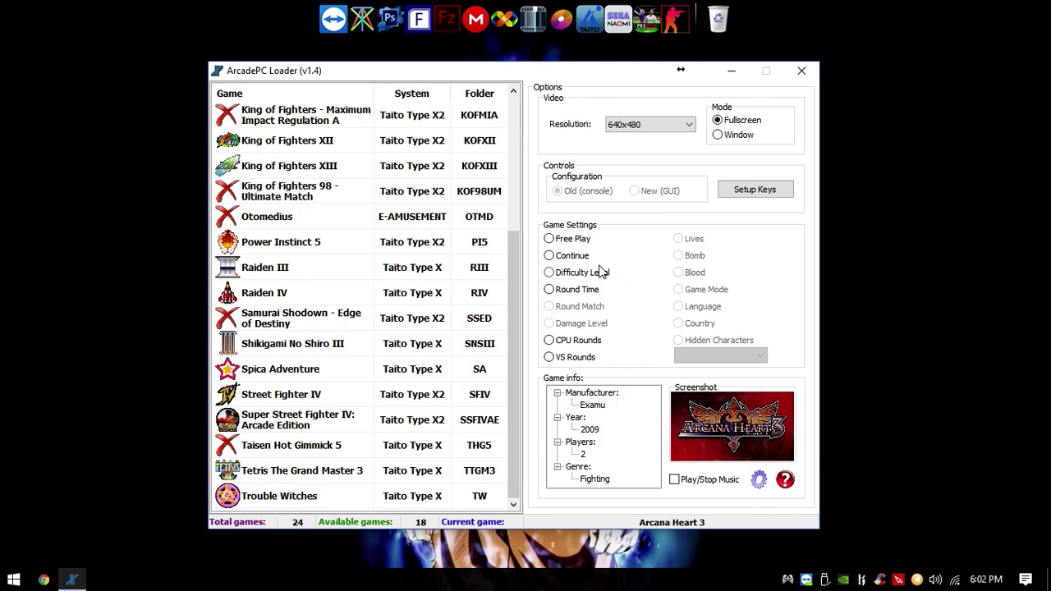
{"action": "left_click_drag", "start_coordinate": [510, 283], "coordinate": [515, 150]}
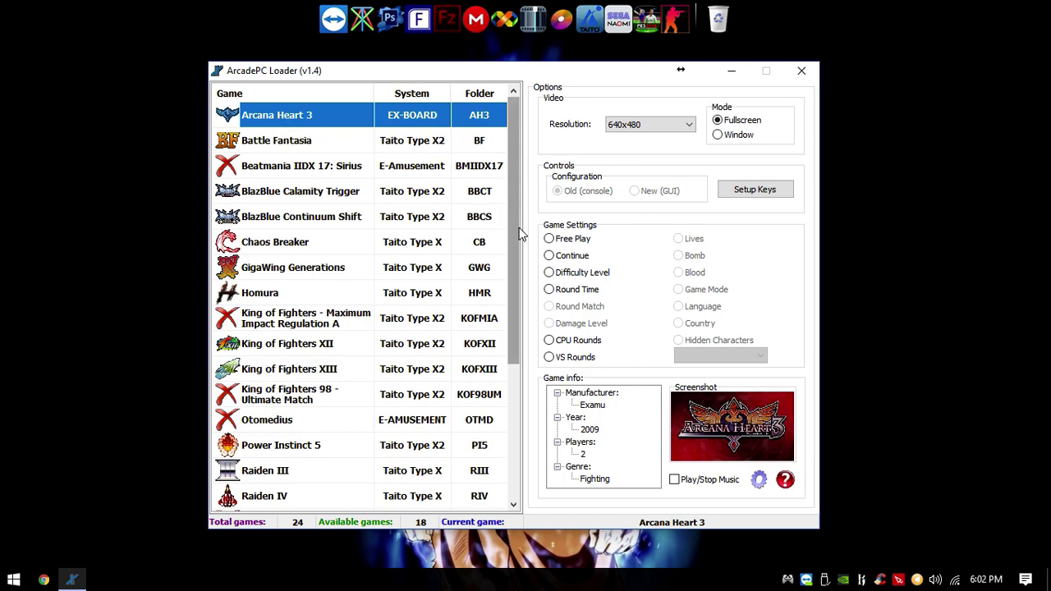
Select King of Fighters XII in the game list and launch it.
{"action": "scroll", "coordinate": [518, 263], "scroll_direction": "down", "scroll_amount": 1}
{"action": "left_click", "coordinate": [319, 304]}
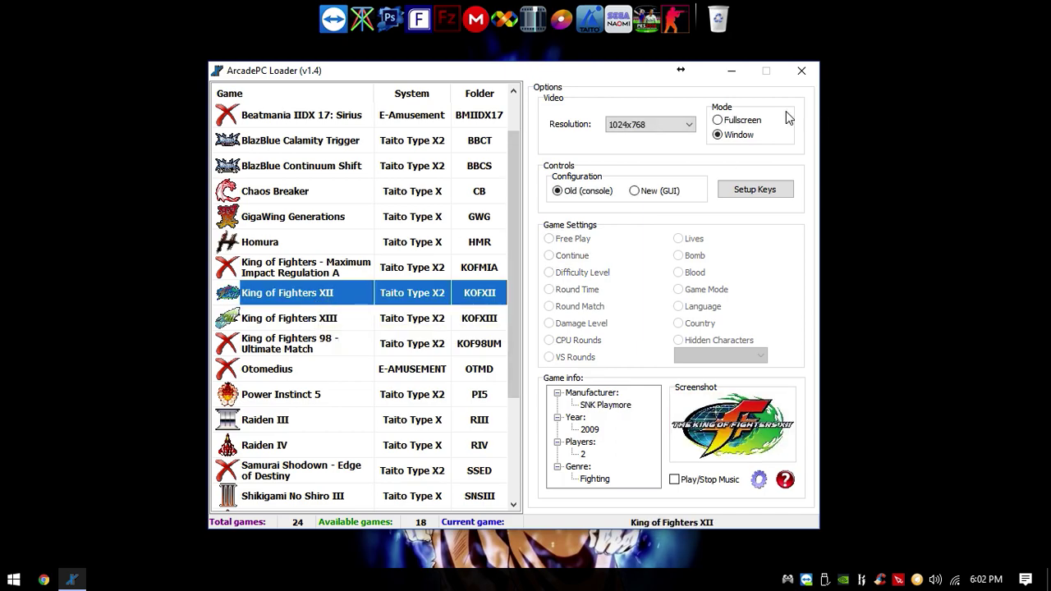
{"action": "double_click", "coordinate": [359, 293]}
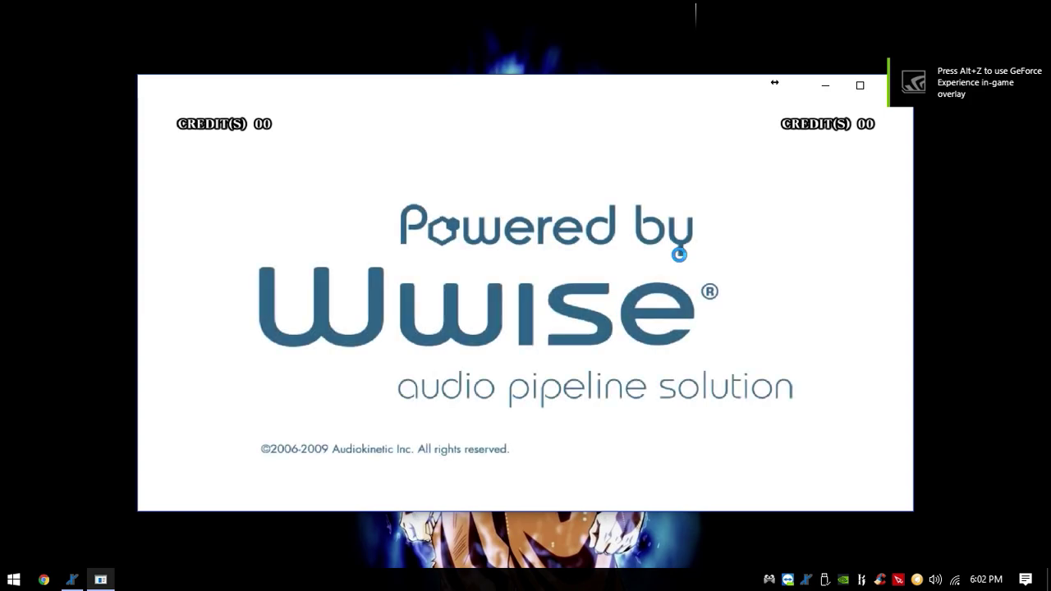
Add credits in King of Fighters XII and start a game as player 1.
{"action": "key", "text": "5"}
{"action": "key", "text": "5"}
{"action": "key", "text": "1"}
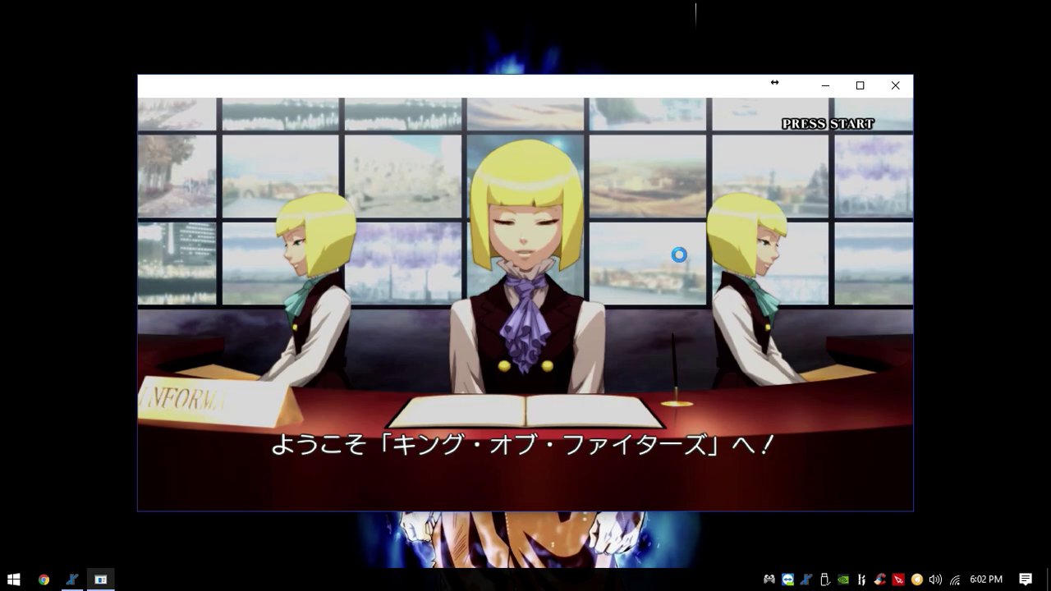
{"action": "key", "text": "1"}
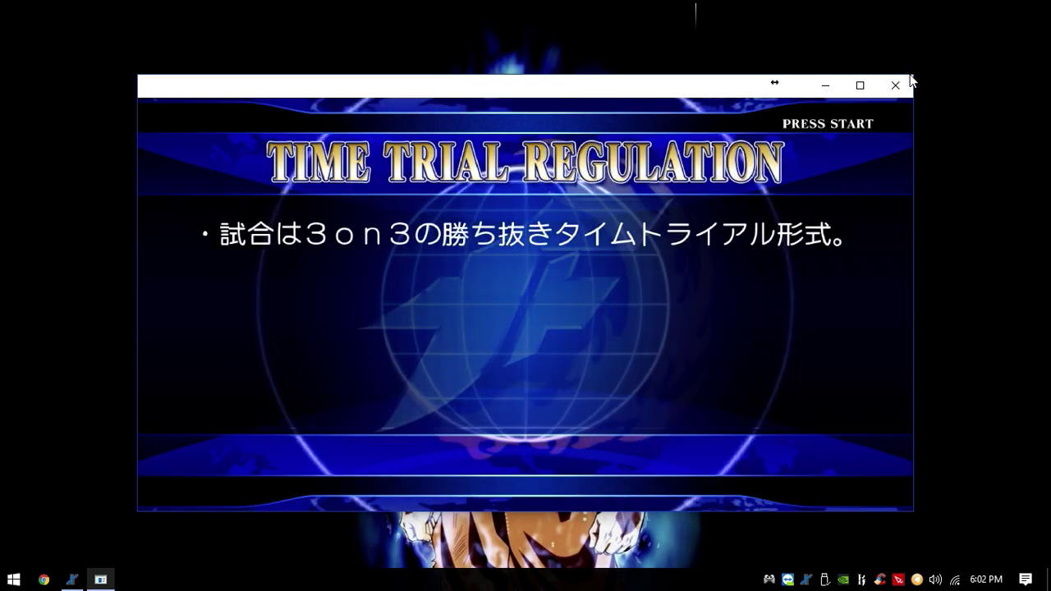
Enlarge the King of Fighters XII window to most of the desktop height and proceed to the member select screen.
{"action": "left_click_drag", "start_coordinate": [909, 80], "coordinate": [898, 6]}
{"action": "left_click_drag", "start_coordinate": [649, 27], "coordinate": [632, 50]}
{"action": "key", "text": "5"}
{"action": "key", "text": "1"}
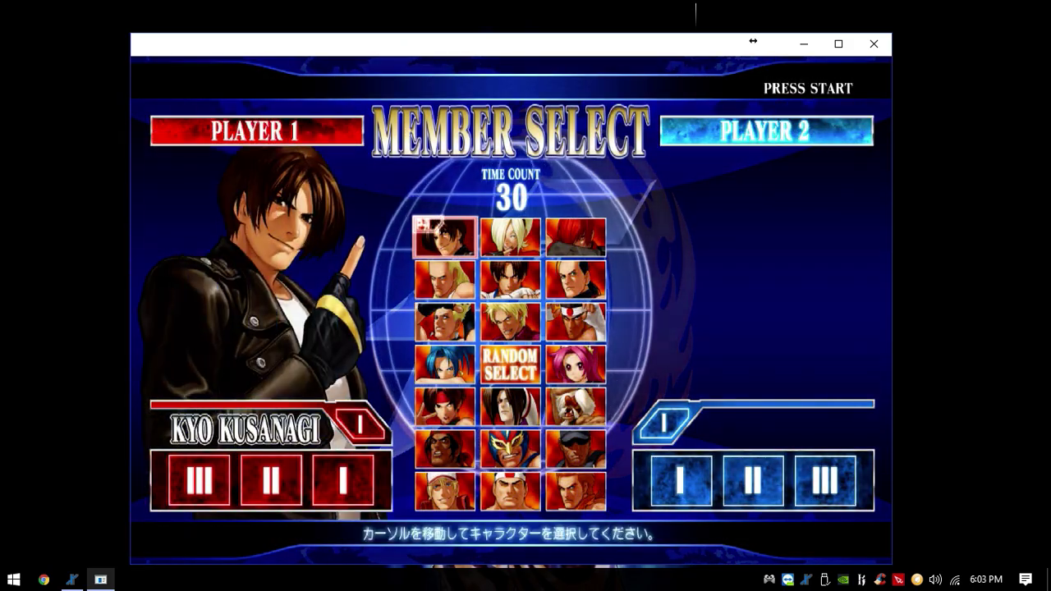
Pick Joe Higashi, at the end of the third row, as the first team member.
{"action": "key", "text": "Down"}
{"action": "key", "text": "Down"}
{"action": "key", "text": "Down"}
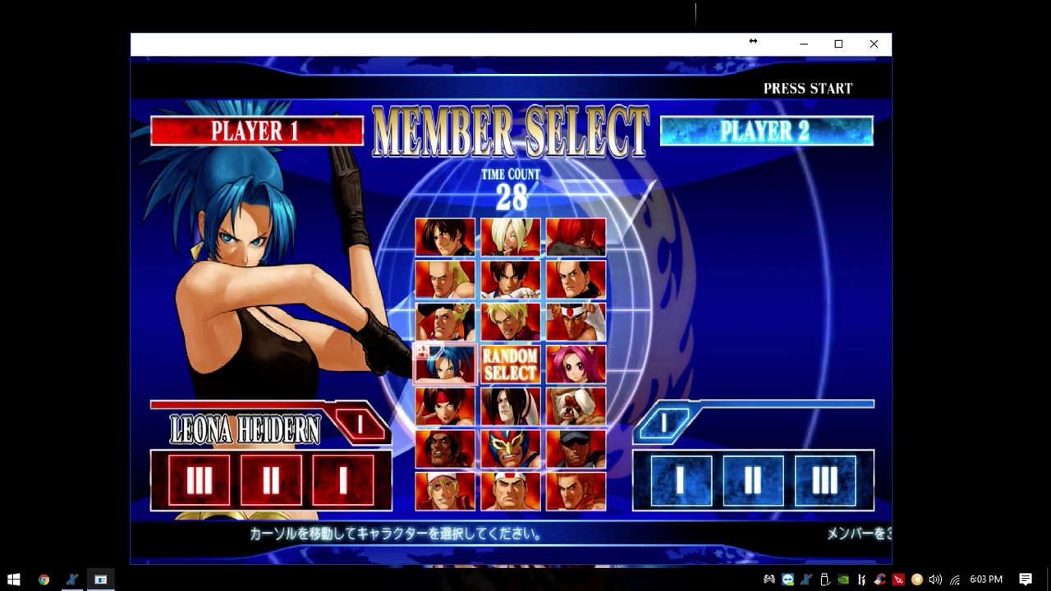
{"action": "key", "text": "Down"}
{"action": "key", "text": "Right"}
{"action": "key", "text": "Right"}
{"action": "key", "text": "Up"}
{"action": "key", "text": "Up"}
{"action": "key", "text": "Left"}
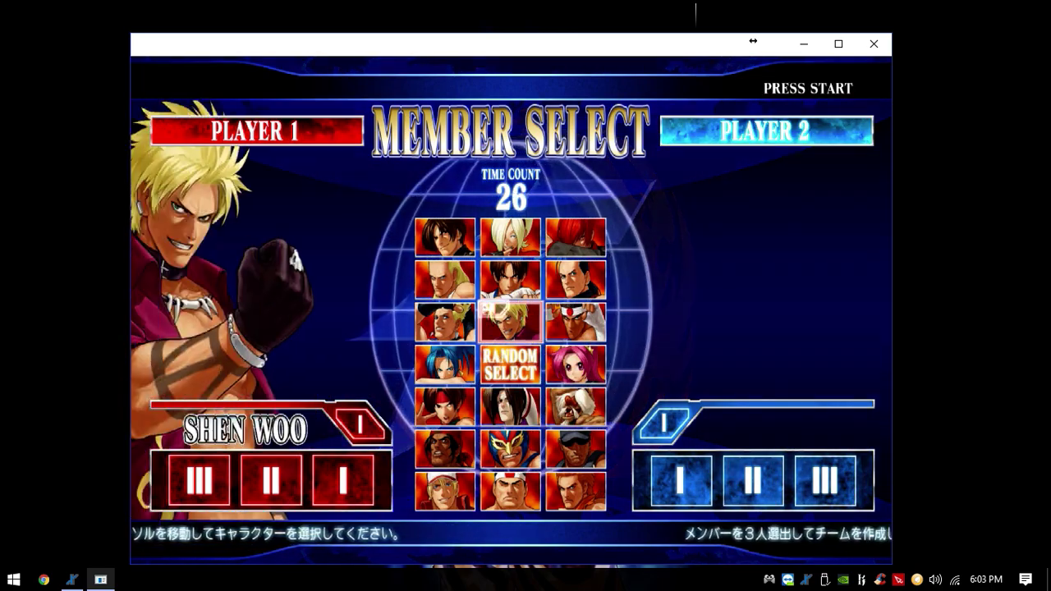
{"action": "key", "text": "Right"}
{"action": "key", "text": "z"}
Pick Athena Asamiya, beside Random Select, as the second team member.
{"action": "key", "text": "Down"}
{"action": "key", "text": "Right"}
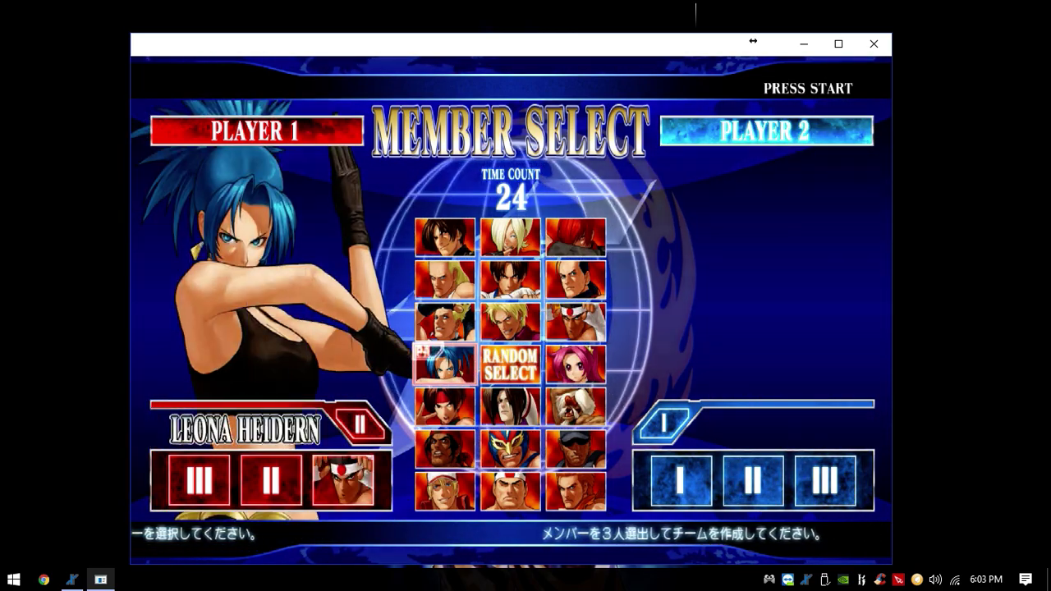
{"action": "key", "text": "Down"}
{"action": "key", "text": "Right"}
{"action": "key", "text": "Up"}
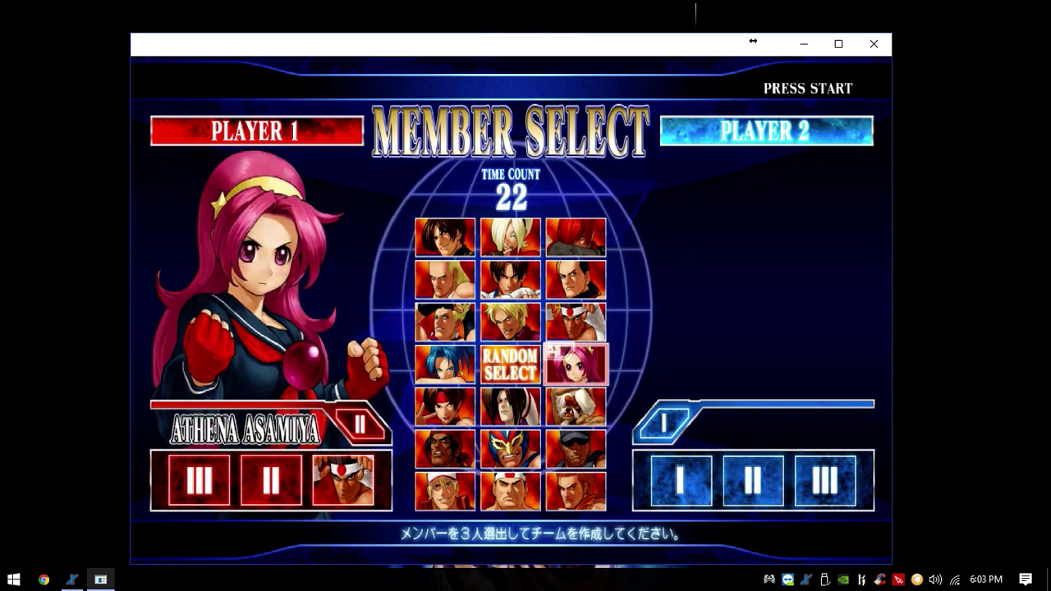
{"action": "key", "text": "z"}
Pick the pale-haired fighter in the middle of the first roster row as the third team member.
{"action": "key", "text": "Down"}
{"action": "key", "text": "Left"}
{"action": "key", "text": "Left"}
{"action": "key", "text": "Down"}
{"action": "key", "text": "Down"}
{"action": "key", "text": "Right"}
{"action": "key", "text": "Right"}
{"action": "key", "text": "Left"}
{"action": "key", "text": "Left"}
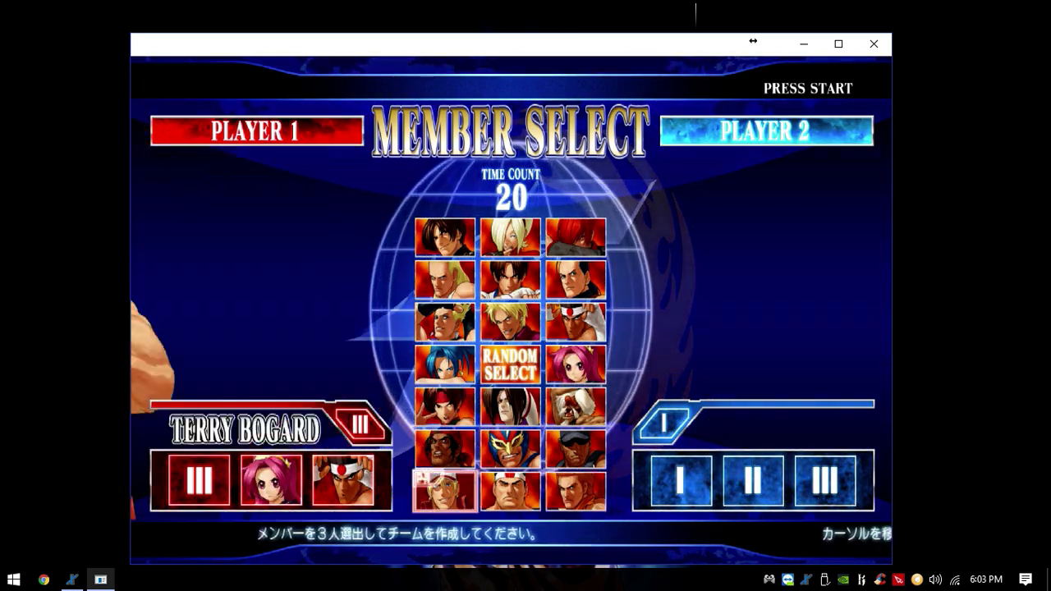
{"action": "key", "text": "Left"}
{"action": "key", "text": "Up"}
{"action": "key", "text": "Right"}
{"action": "key", "text": "Up"}
{"action": "key", "text": "Up"}
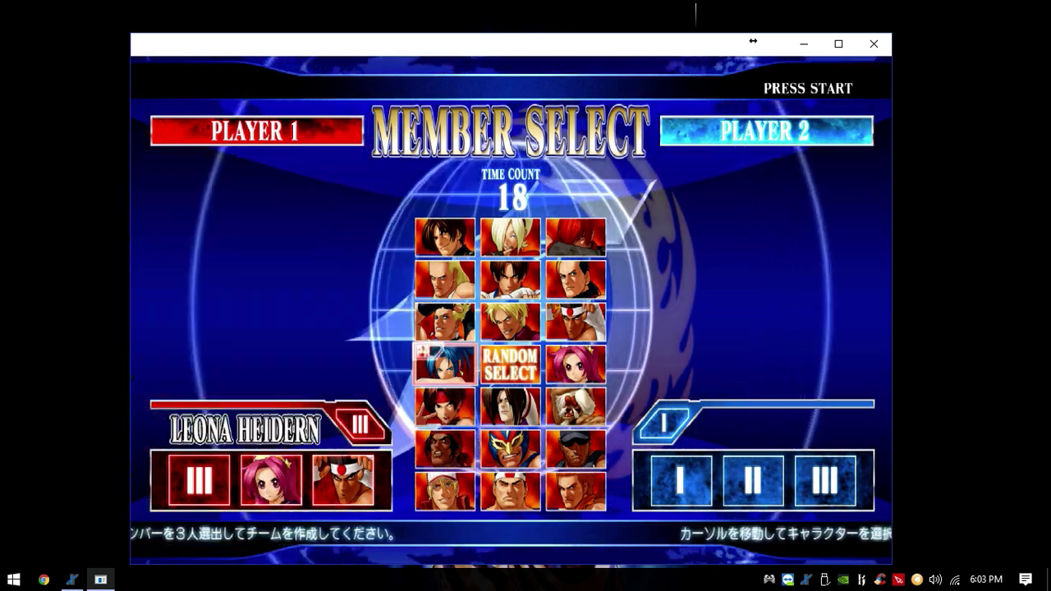
{"action": "key", "text": "Up"}
{"action": "key", "text": "Up"}
{"action": "key", "text": "Up"}
{"action": "key", "text": "Right"}
{"action": "key", "text": "z"}
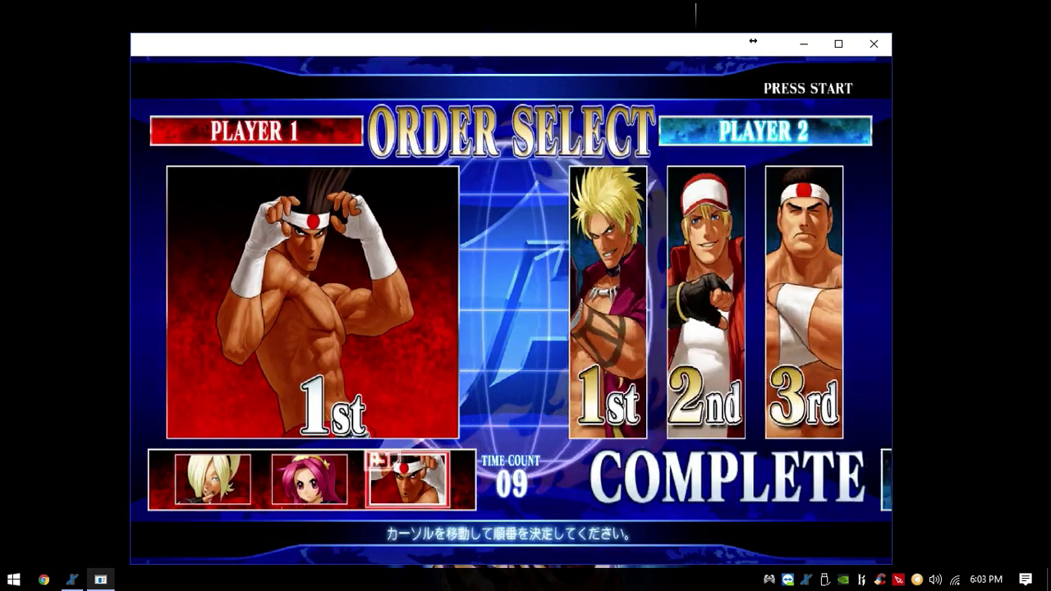
Set the team's fighting order with Joe Higashi going first.
{"action": "key", "text": "z"}
{"action": "key", "text": "Left"}
{"action": "key", "text": "z"}
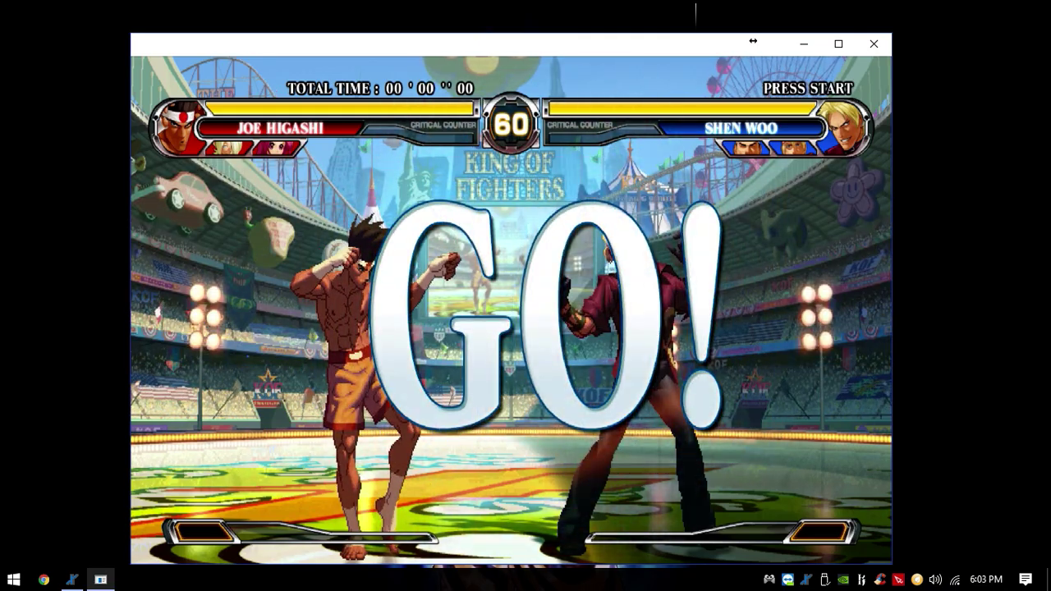
Play the King of Fighters XII match with jumps and attacks, and close the game window when it ends.
{"action": "key", "text": "Up"}
{"action": "key", "text": "a"}
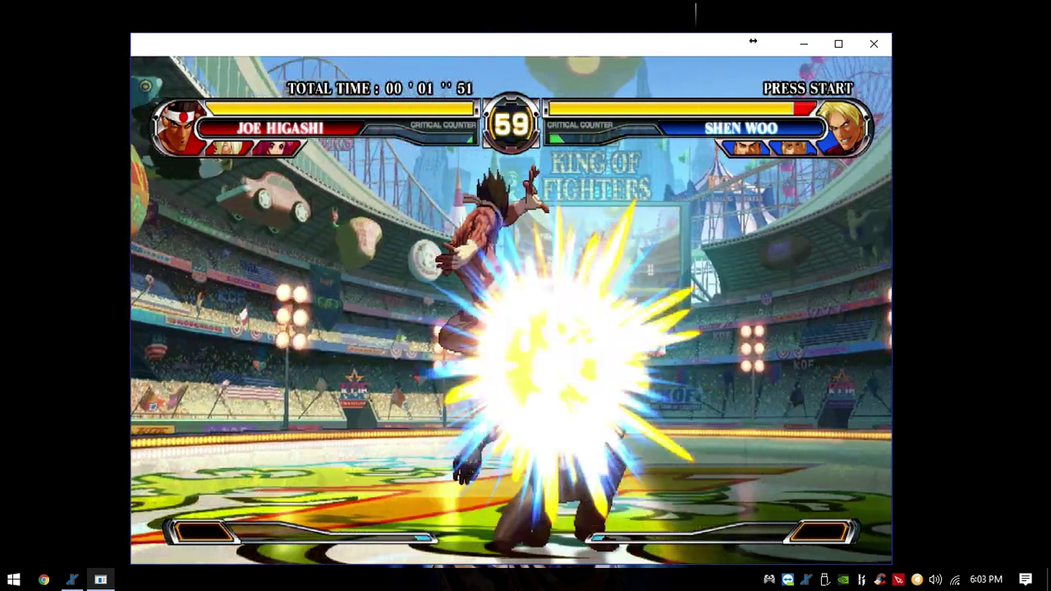
{"action": "key", "text": "s"}
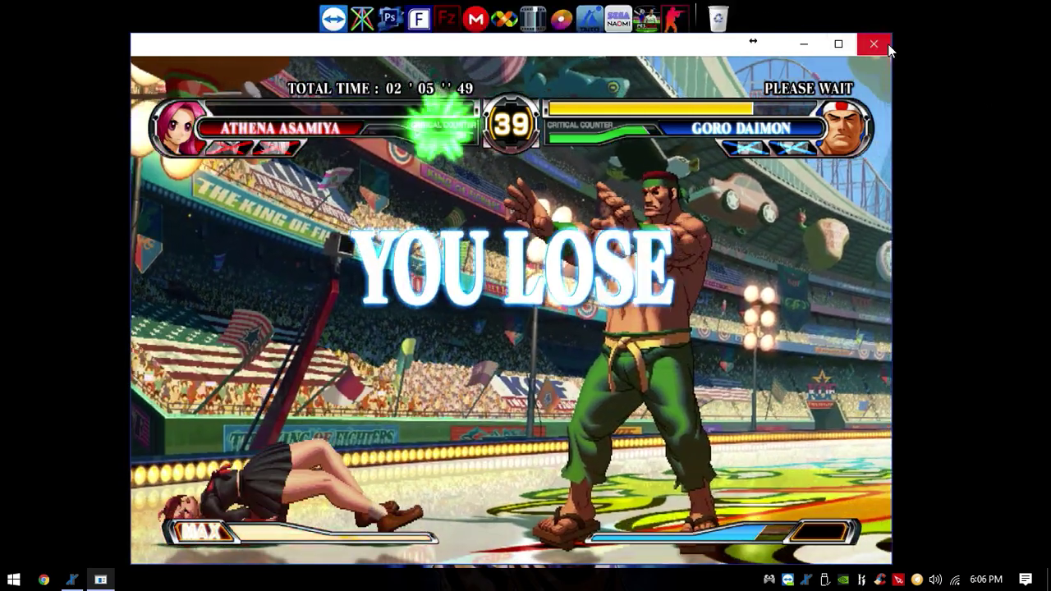
{"action": "left_click", "coordinate": [885, 44]}
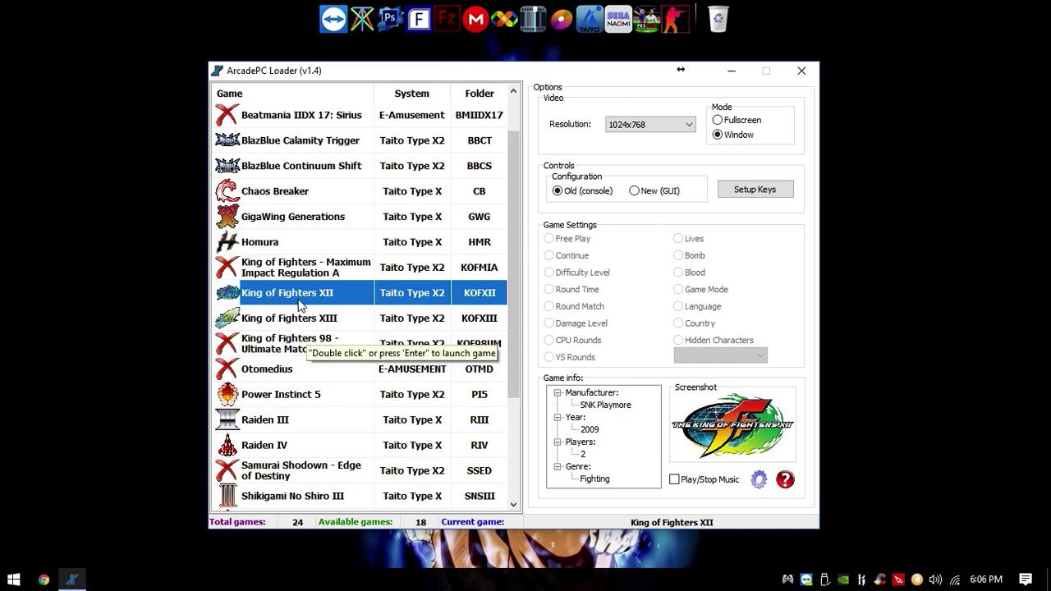
{"action": "left_click_drag", "start_coordinate": [623, 73], "coordinate": [620, 85]}
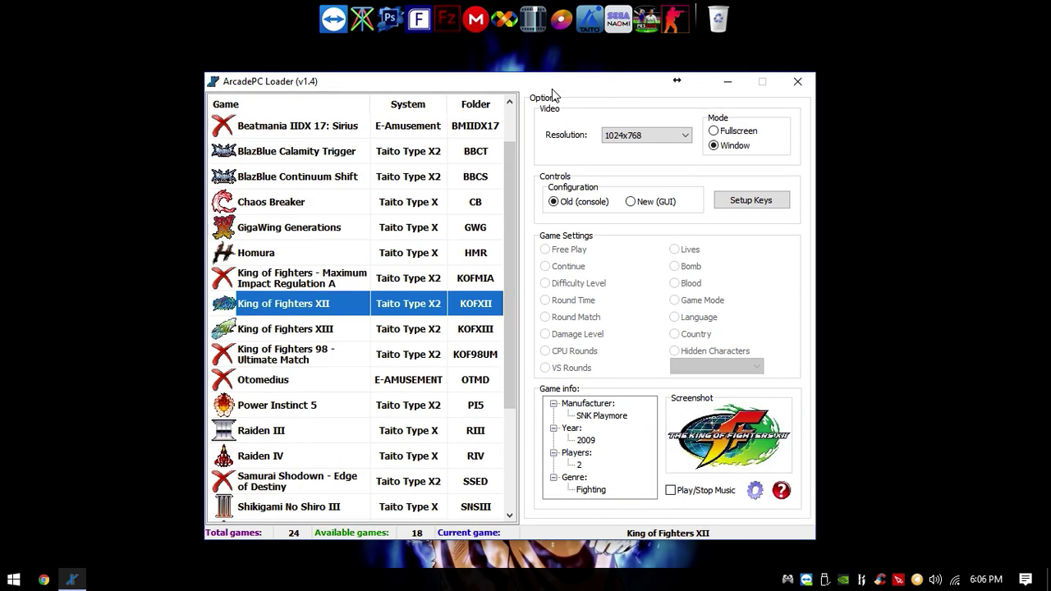
{"action": "scroll", "coordinate": [501, 196], "scroll_direction": "up", "scroll_amount": 1}
{"action": "scroll", "coordinate": [501, 196], "scroll_direction": "down", "scroll_amount": 3}
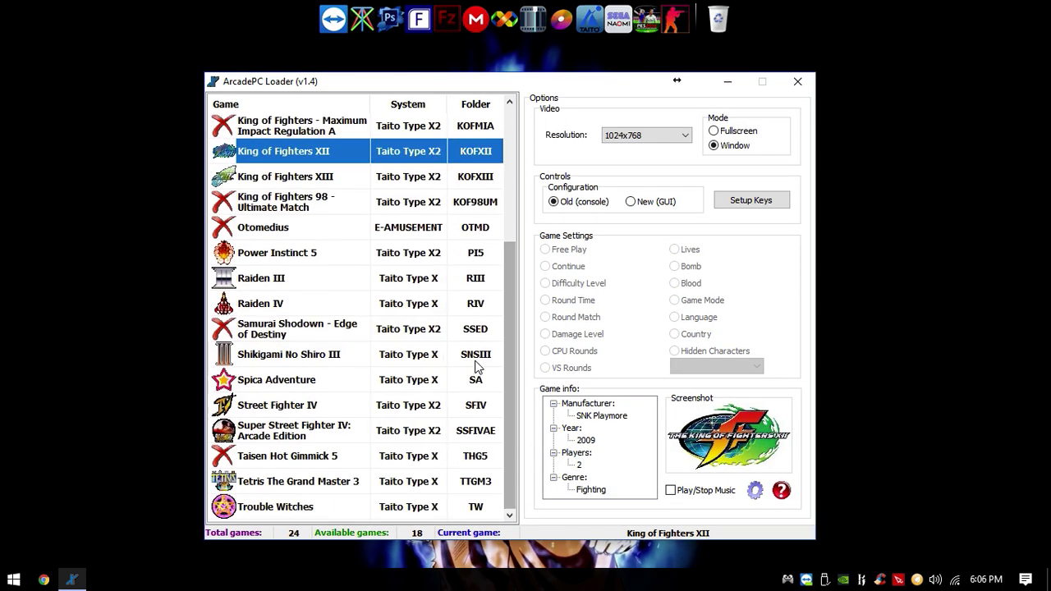
{"action": "scroll", "coordinate": [513, 392], "scroll_direction": "up", "scroll_amount": 1}
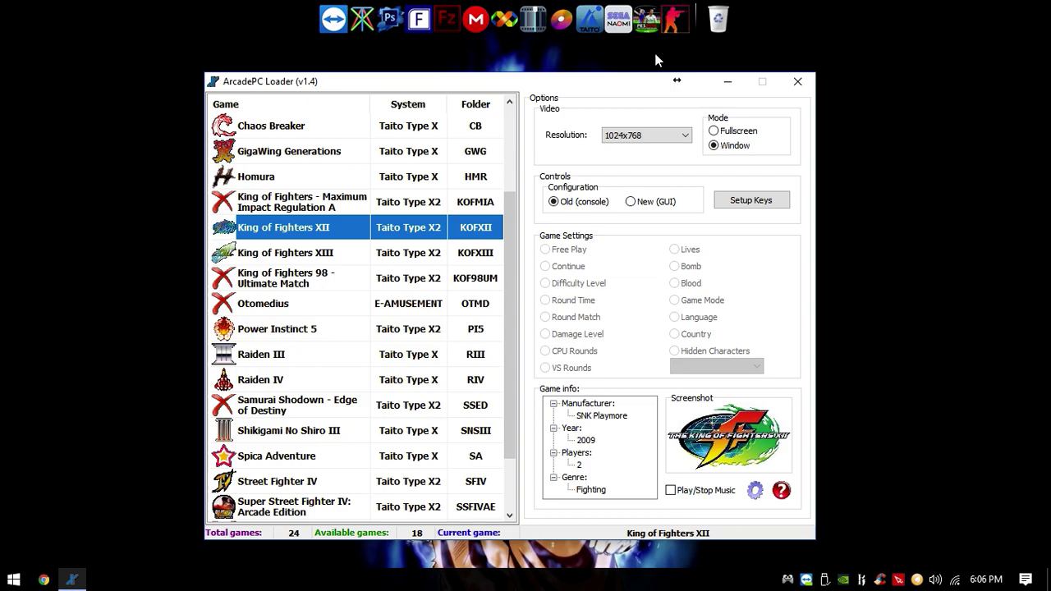
{"action": "mouse_move", "coordinate": [598, 79]}
{"action": "left_mouse_down"}
{"action": "mouse_move", "coordinate": [609, 62]}
{"action": "mouse_move", "coordinate": [600, 73]}
{"action": "left_mouse_up"}
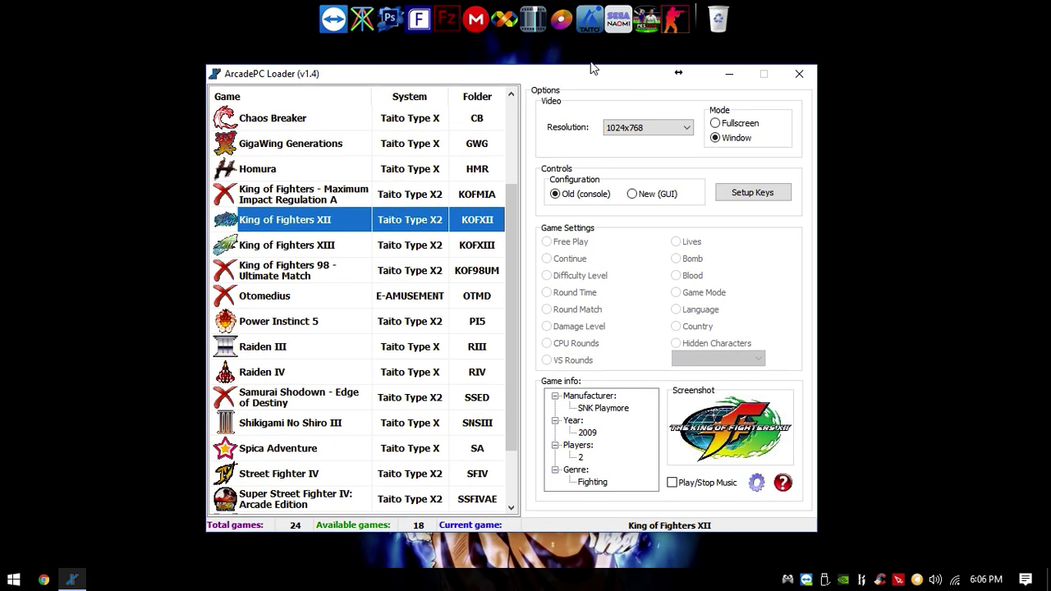
Close ArcadePC Loader and start RocketDock to restore the desktop dock.
{"action": "left_click", "coordinate": [800, 73]}
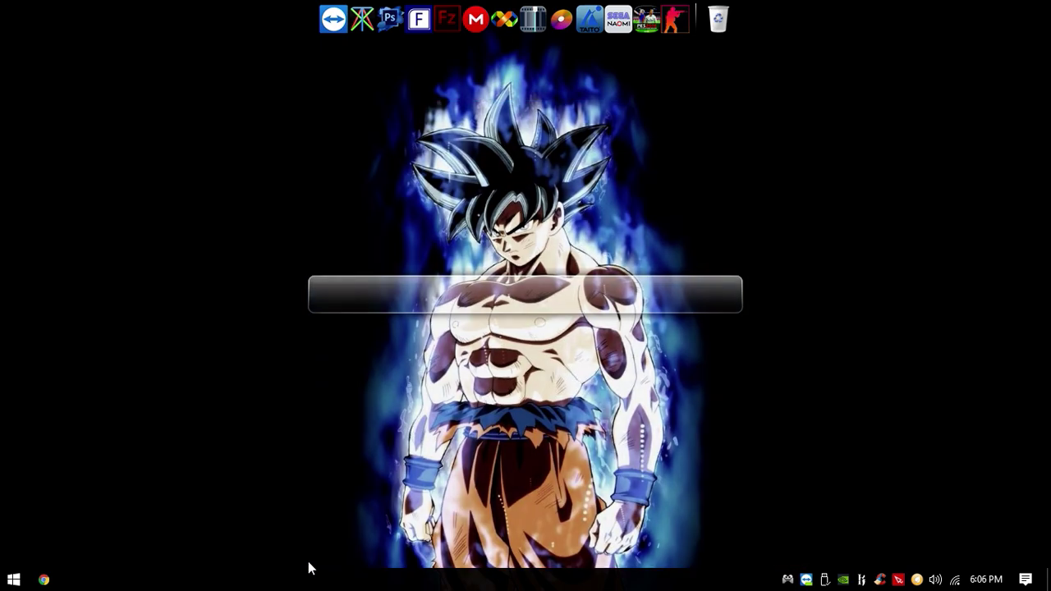
{"action": "left_click", "coordinate": [13, 580]}
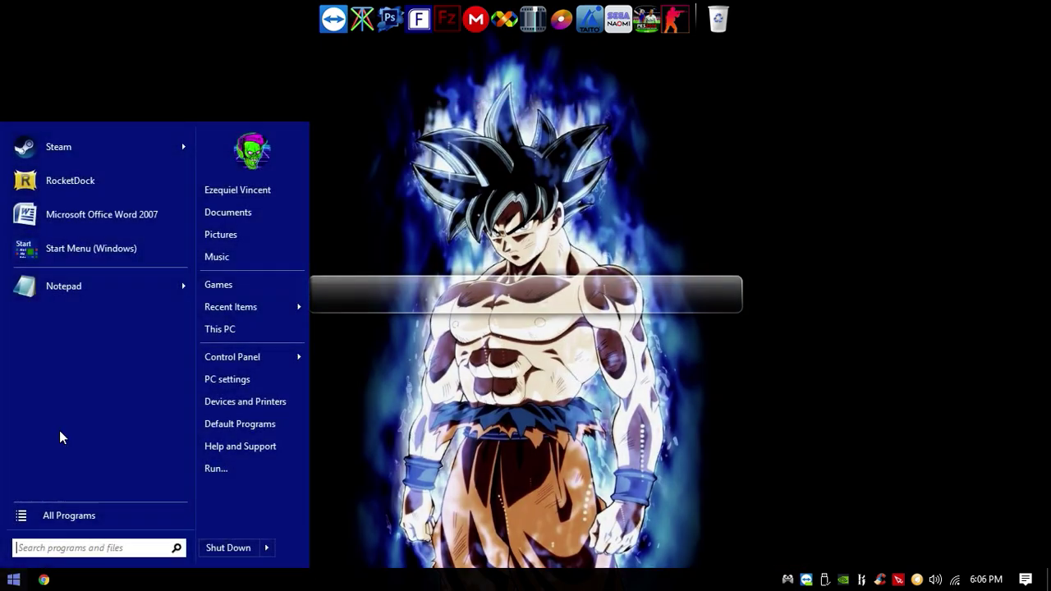
{"action": "left_click", "coordinate": [123, 187]}
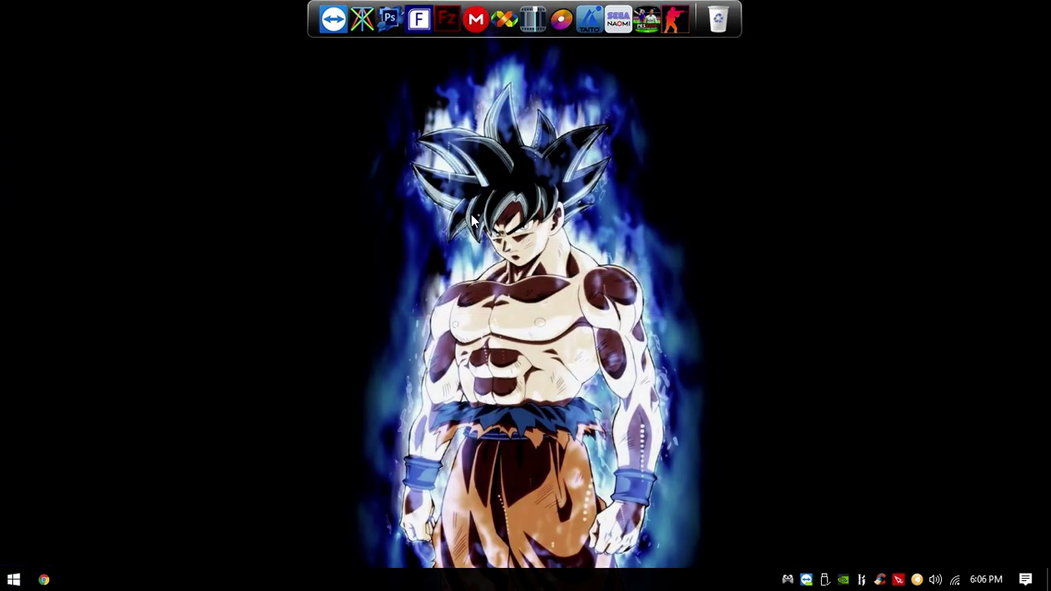